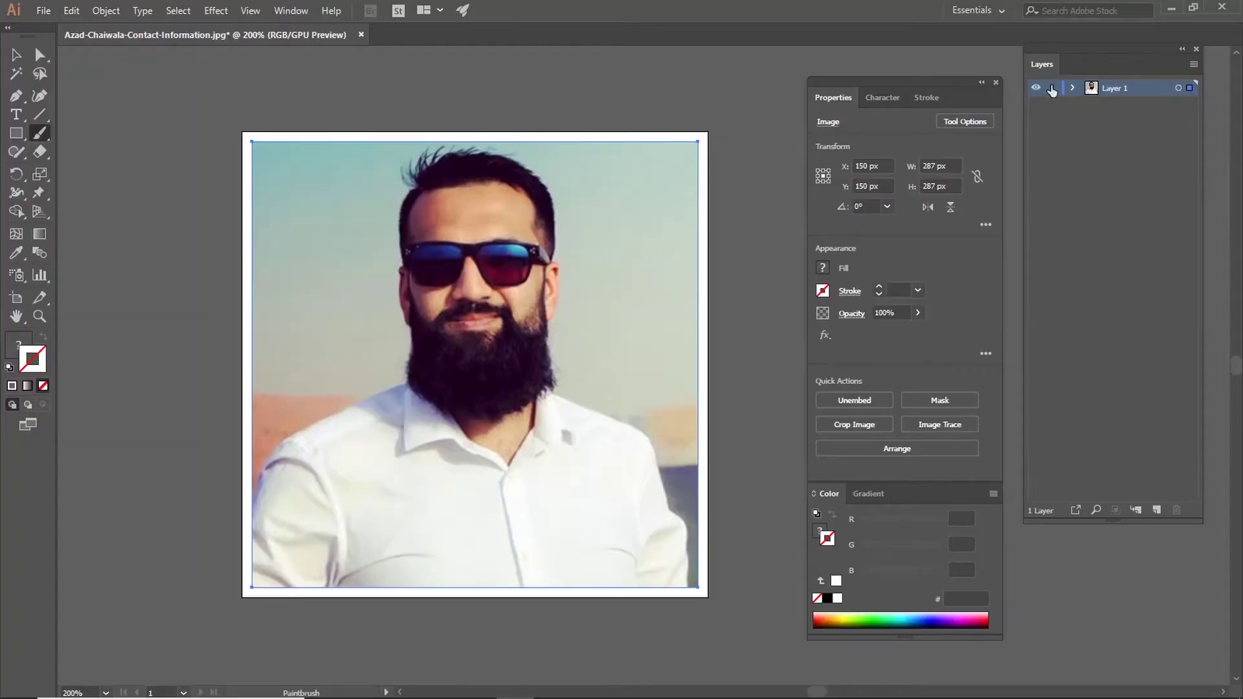
Step: Lock the photo on Layer 1, add Layer 2, and pick a black Calligraphic brush
{"action": "key", "text": "ctrl+2"}
{"action": "key", "text": "ctrl+l"}
{"action": "left_click", "coordinate": [917, 383]}
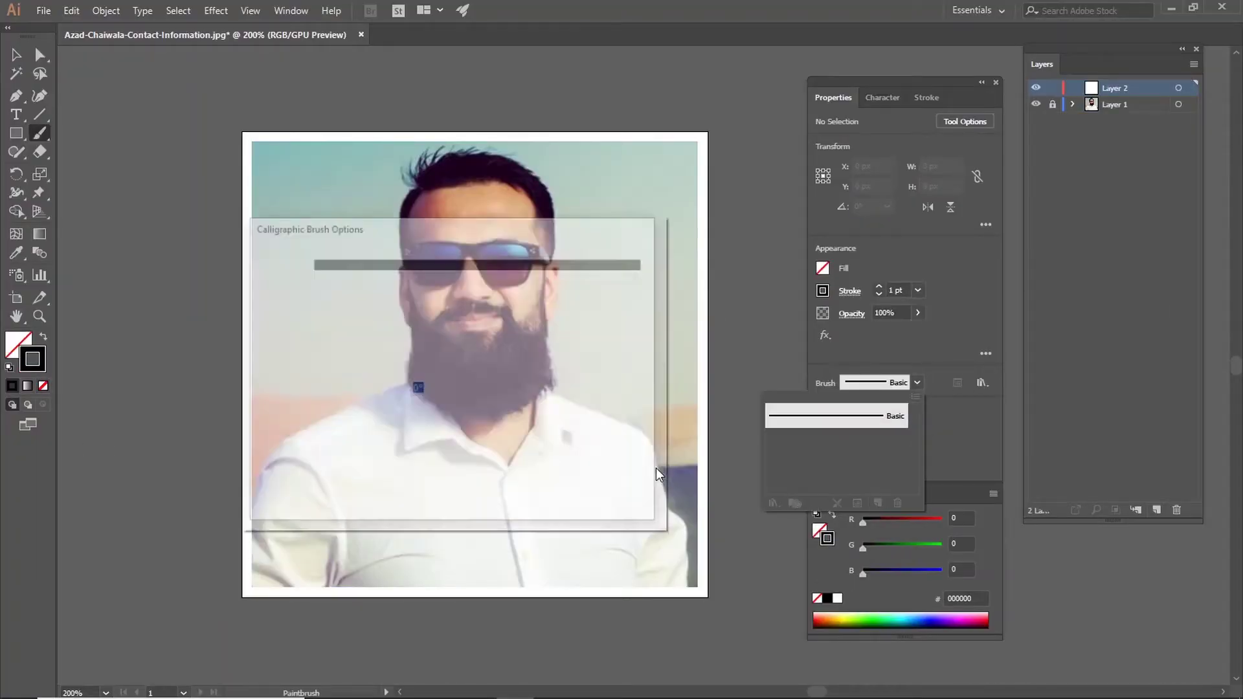
{"action": "left_click", "coordinate": [527, 488]}
{"action": "left_click_drag", "start_coordinate": [628, 257], "coordinate": [669, 339]}
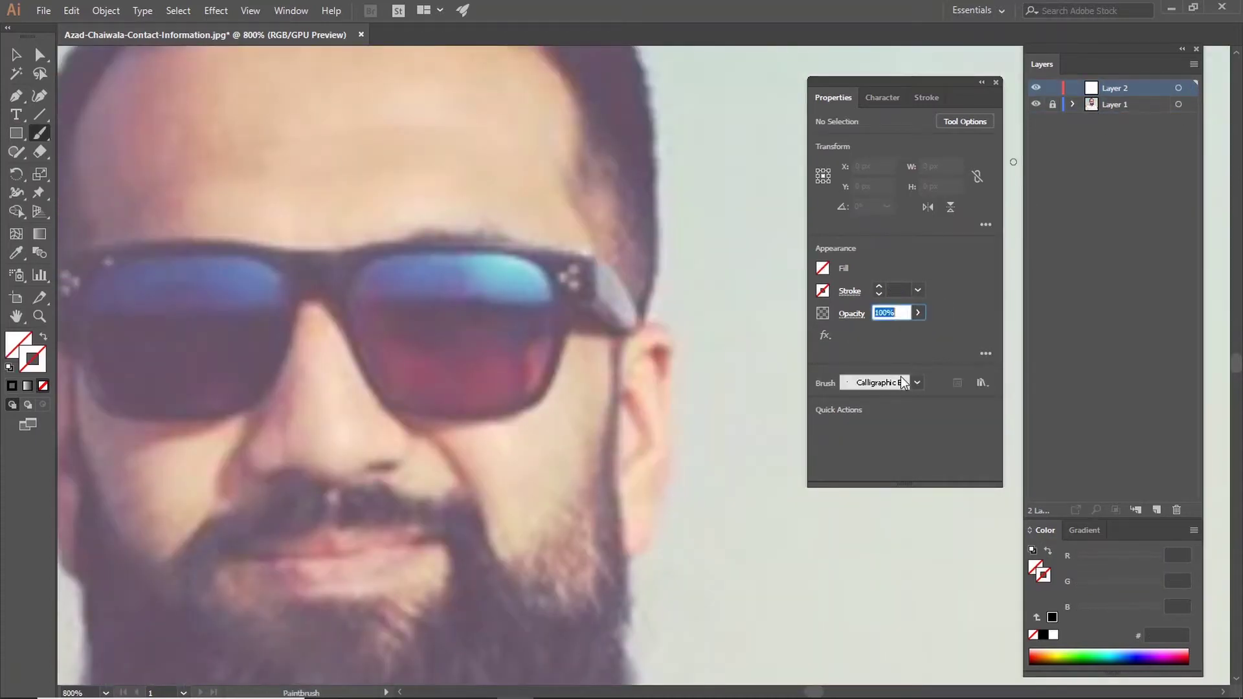
Step: Brush black strokes along the head side, jaw, inner ear, right ear, and the line between the lips
{"action": "key", "text": "ctrl+z"}
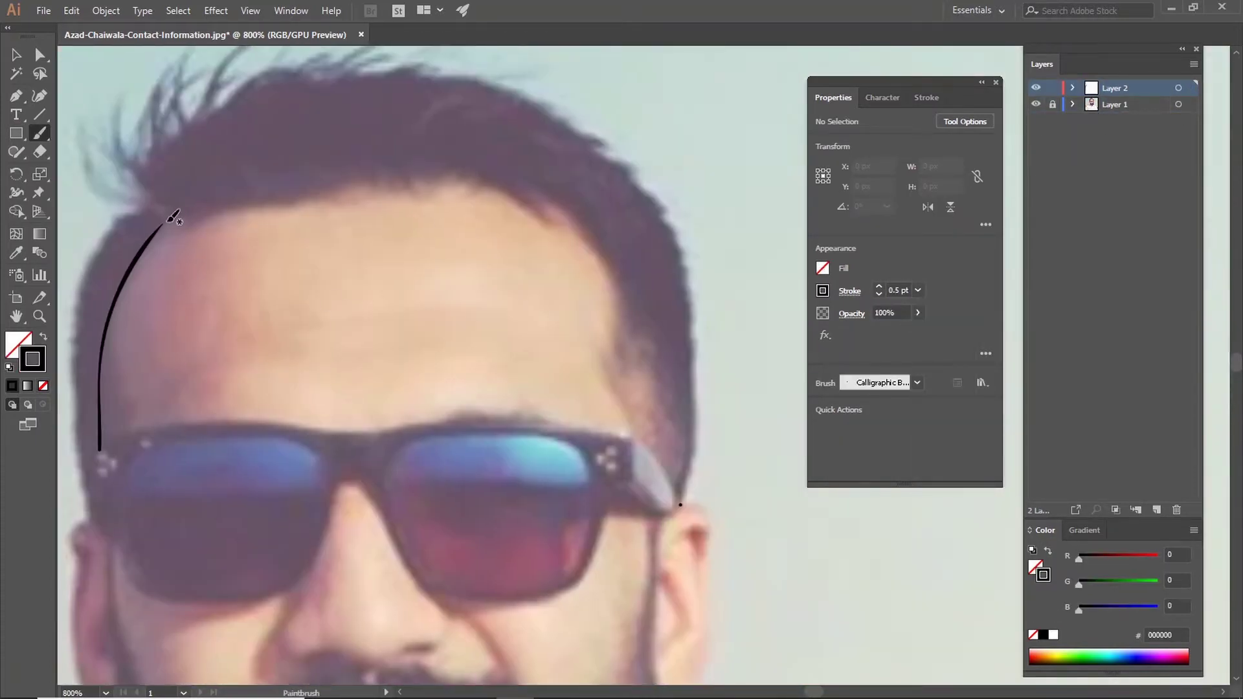
{"action": "mouse_move", "coordinate": [195, 259]}
{"action": "left_mouse_down"}
{"action": "mouse_move", "coordinate": [207, 468]}
{"action": "mouse_move", "coordinate": [220, 492]}
{"action": "left_mouse_up"}
{"action": "left_click_drag", "start_coordinate": [191, 280], "coordinate": [204, 326]}
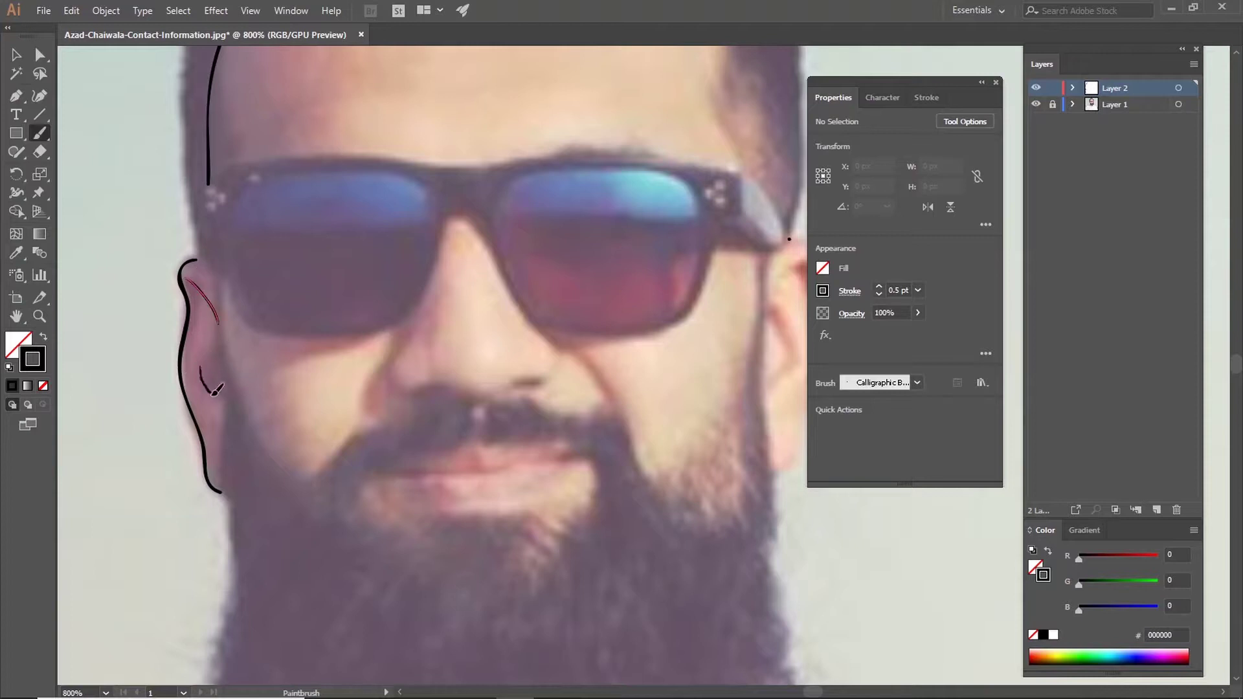
{"action": "left_click_drag", "start_coordinate": [552, 284], "coordinate": [554, 496]}
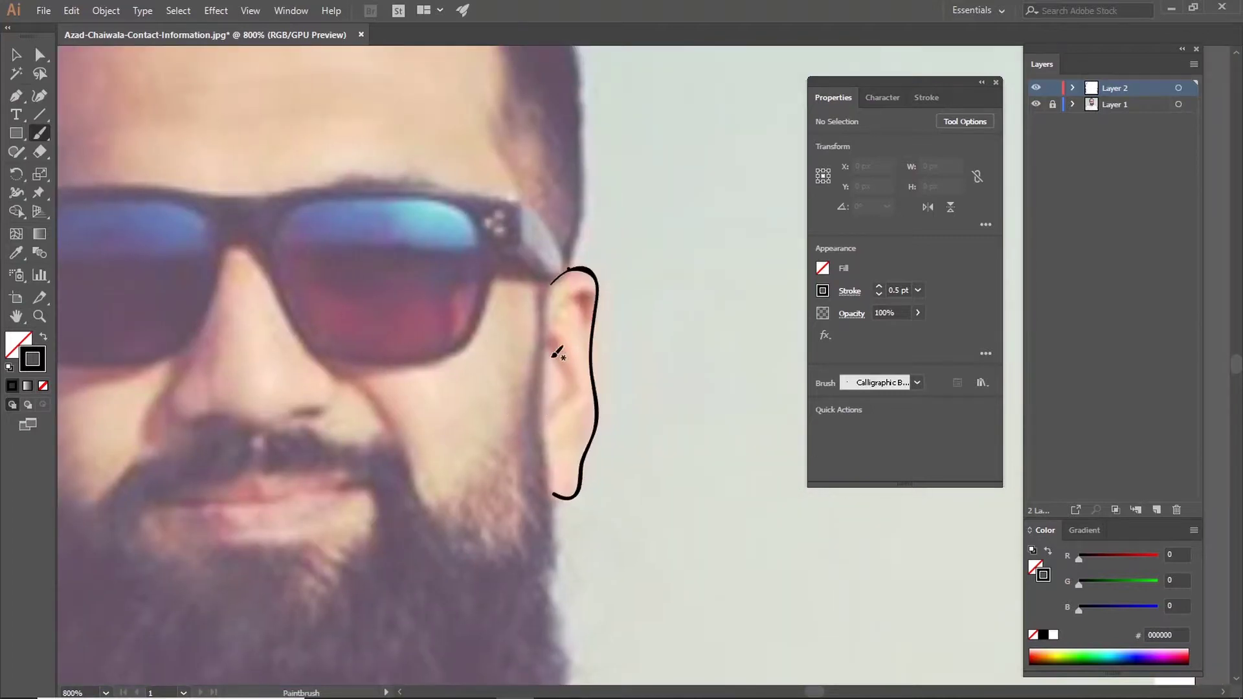
{"action": "scroll", "coordinate": [592, 345], "scroll_direction": "down", "scroll_amount": 2}
{"action": "scroll", "coordinate": [453, 298], "scroll_direction": "left", "scroll_amount": 3}
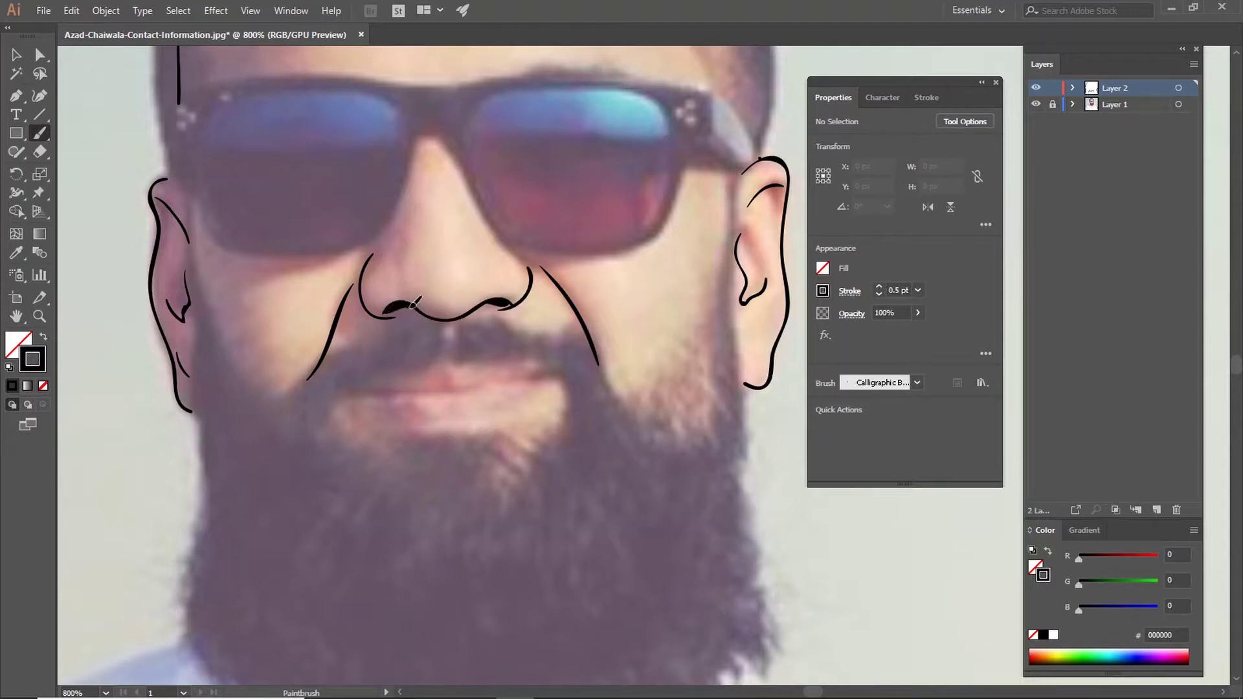
{"action": "scroll", "coordinate": [435, 312], "scroll_direction": "down", "scroll_amount": 1}
{"action": "left_click_drag", "start_coordinate": [373, 324], "coordinate": [473, 324]}
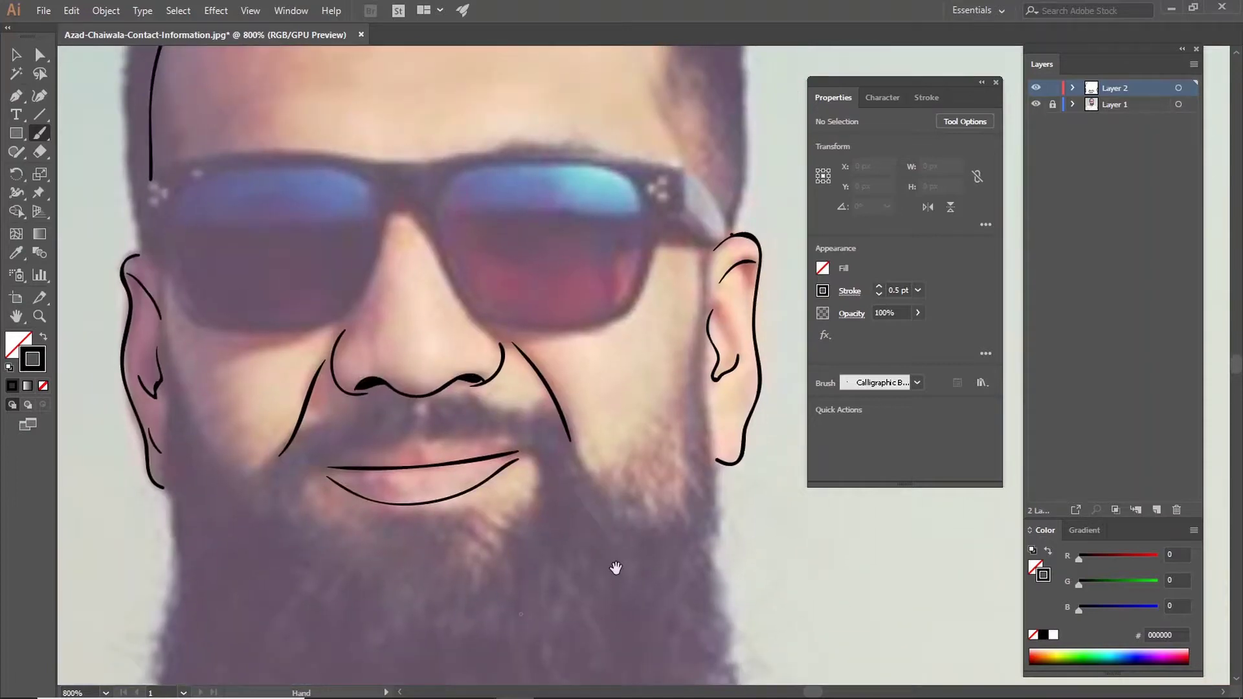
Step: Draw the V-shaped collar lines beside the neck and the button placket line
{"action": "scroll", "coordinate": [558, 374], "scroll_direction": "down", "scroll_amount": 5}
{"action": "left_click_drag", "start_coordinate": [638, 266], "coordinate": [527, 567]}
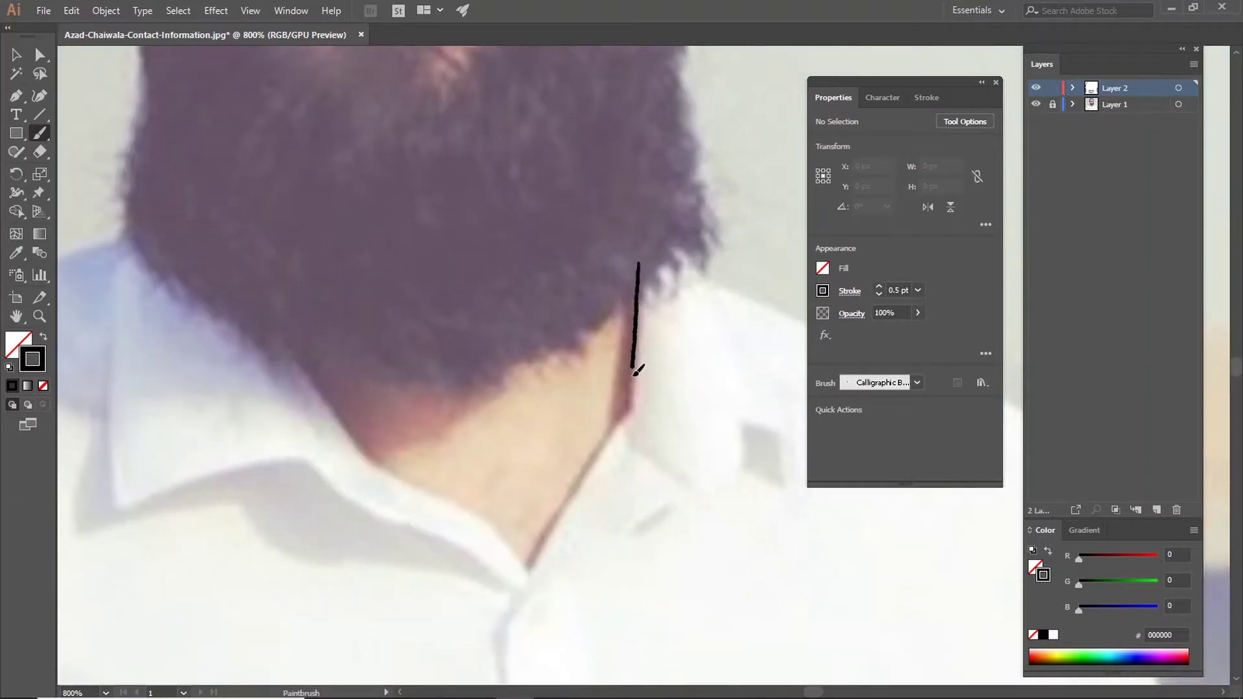
{"action": "left_click_drag", "start_coordinate": [272, 321], "coordinate": [526, 557]}
{"action": "key", "text": "ctrl+minus"}
{"action": "scroll", "coordinate": [540, 558], "scroll_direction": "down", "scroll_amount": 5}
{"action": "left_click_drag", "start_coordinate": [527, 253], "coordinate": [560, 544]}
{"action": "scroll", "coordinate": [644, 380], "scroll_direction": "left", "scroll_amount": 4}
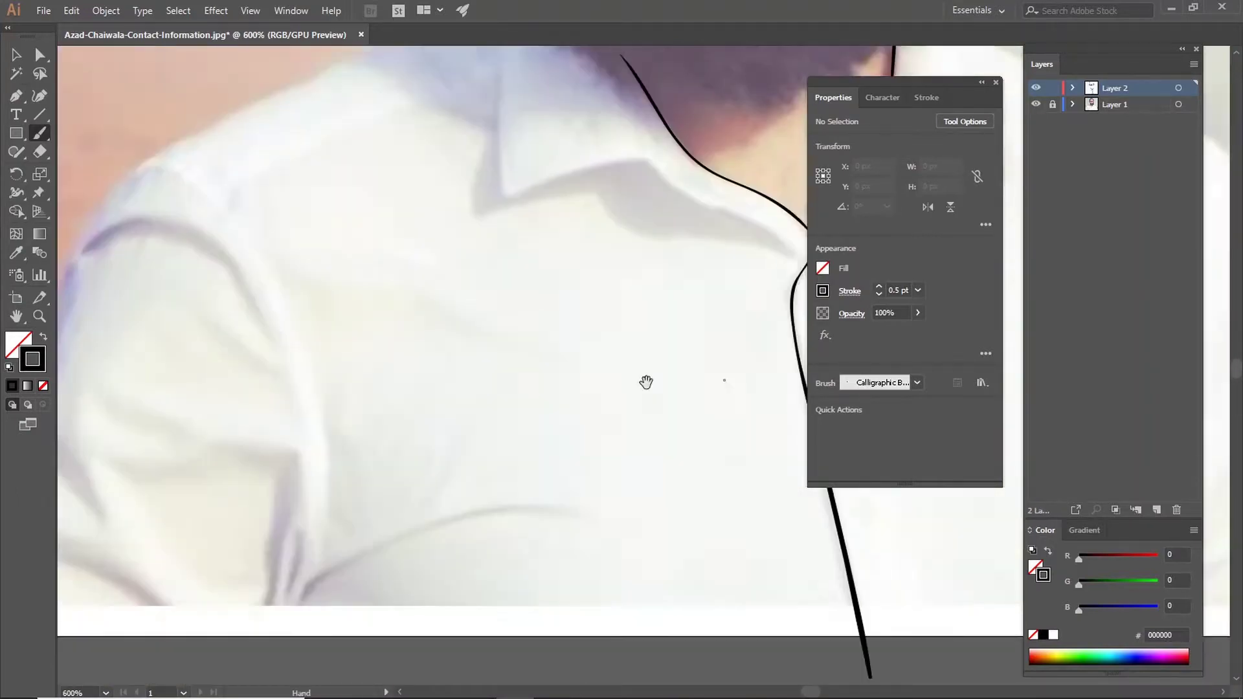
{"action": "scroll", "coordinate": [477, 333], "scroll_direction": "up", "scroll_amount": 3}
Step: Shape the left collar with its thick lower edge and the folded right collar tip
{"action": "left_click_drag", "start_coordinate": [476, 160], "coordinate": [467, 383]}
{"action": "scroll", "coordinate": [465, 386], "scroll_direction": "right", "scroll_amount": 2}
{"action": "left_click_drag", "start_coordinate": [347, 331], "coordinate": [625, 379]}
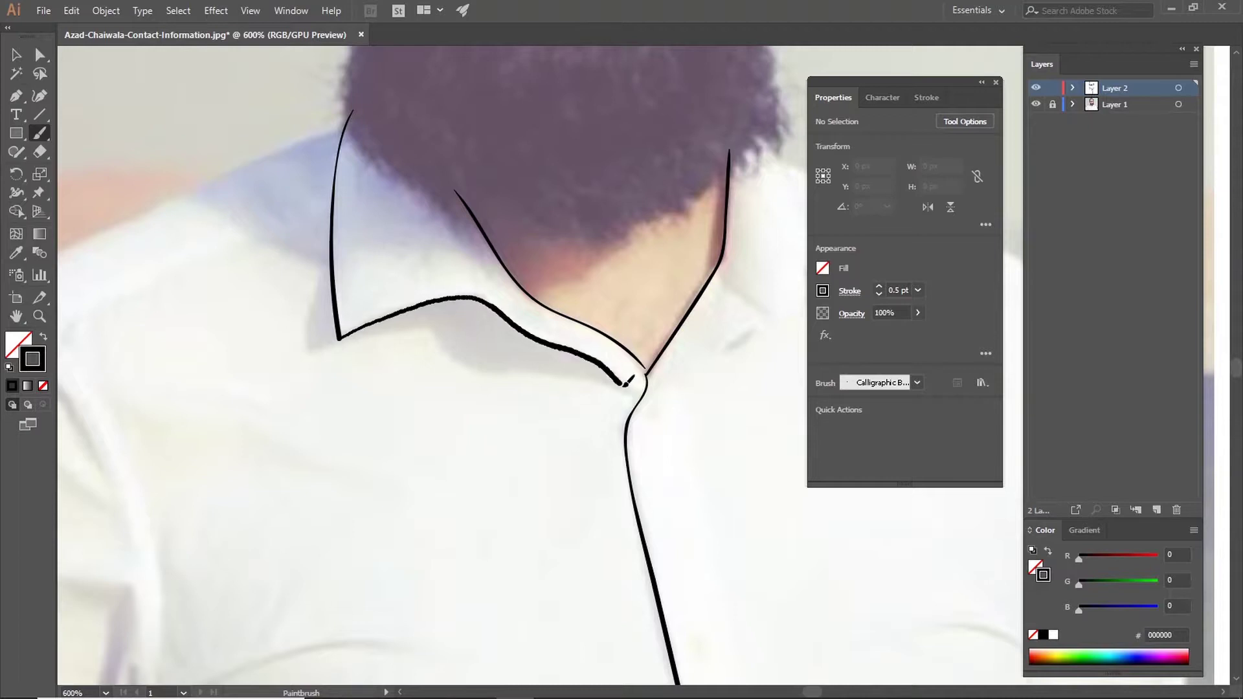
{"action": "scroll", "coordinate": [384, 407], "scroll_direction": "right", "scroll_amount": 5}
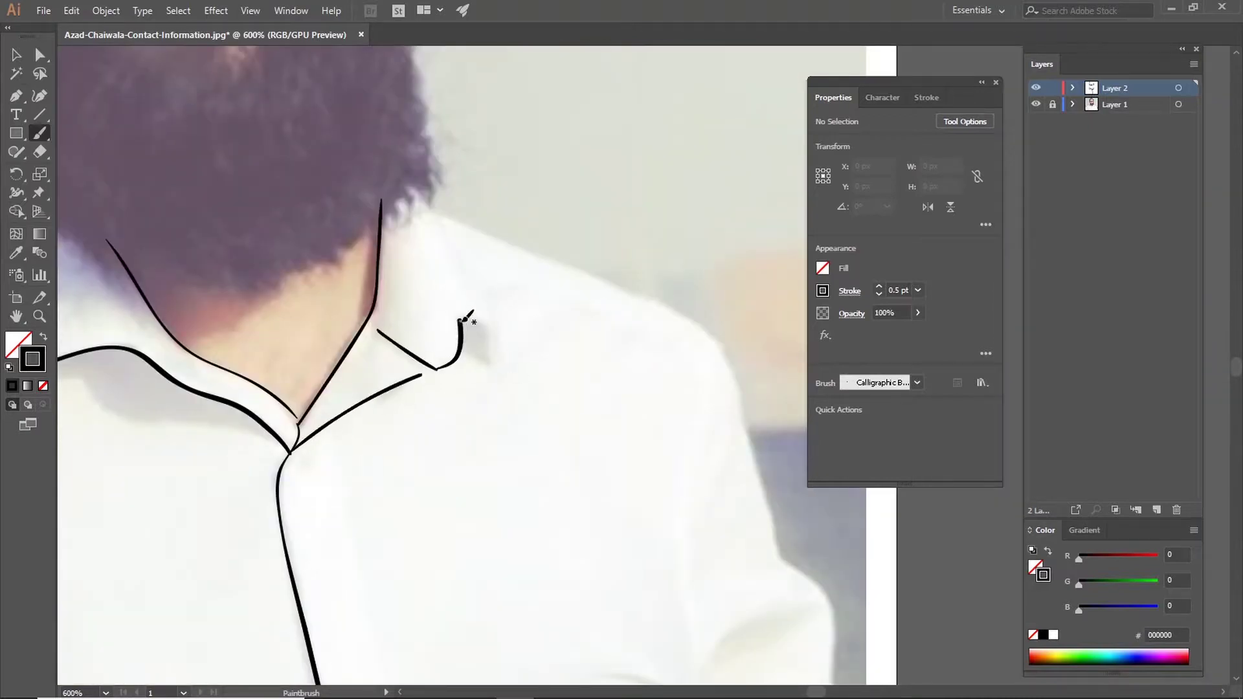
{"action": "left_click_drag", "start_coordinate": [462, 318], "coordinate": [436, 210]}
Step: Extend the right-side line down the shirt and add a short right-shoulder stroke
{"action": "scroll", "coordinate": [436, 210], "scroll_direction": "down", "scroll_amount": 3}
{"action": "scroll", "coordinate": [435, 210], "scroll_direction": "right", "scroll_amount": 3}
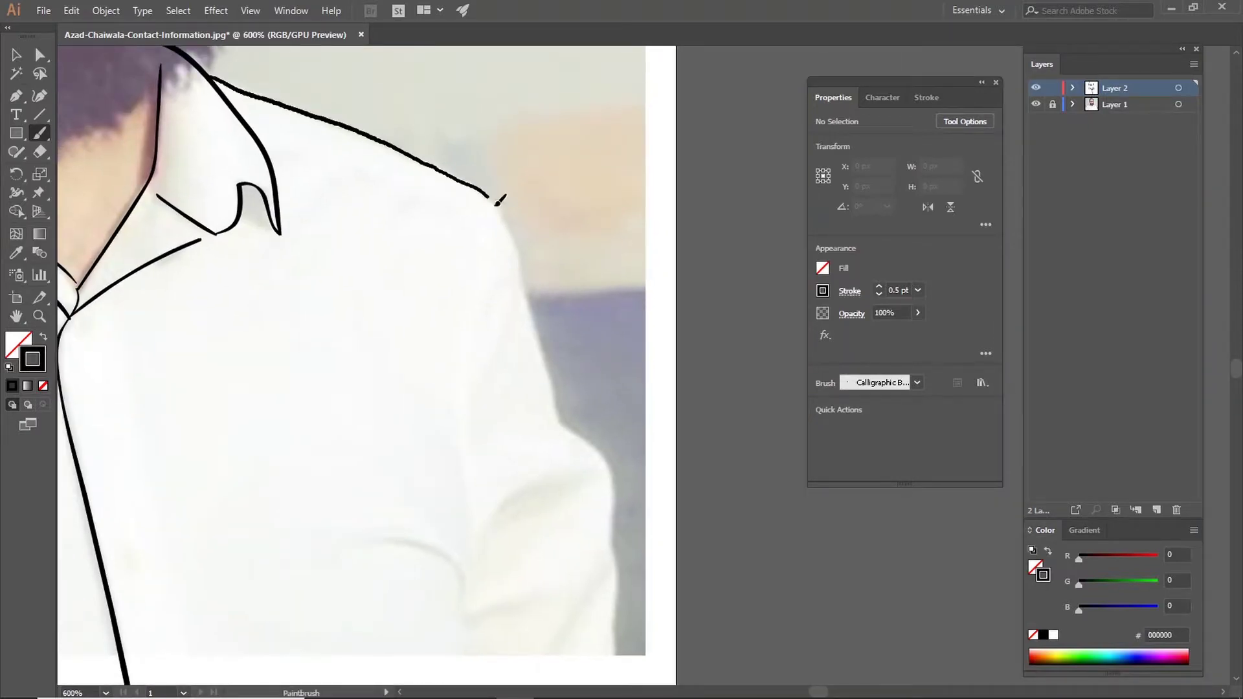
{"action": "left_click_drag", "start_coordinate": [618, 526], "coordinate": [629, 677]}
{"action": "key", "text": "ctrl+minus"}
{"action": "scroll", "coordinate": [538, 305], "scroll_direction": "down", "scroll_amount": 2}
{"action": "left_click_drag", "start_coordinate": [530, 266], "coordinate": [536, 303]}
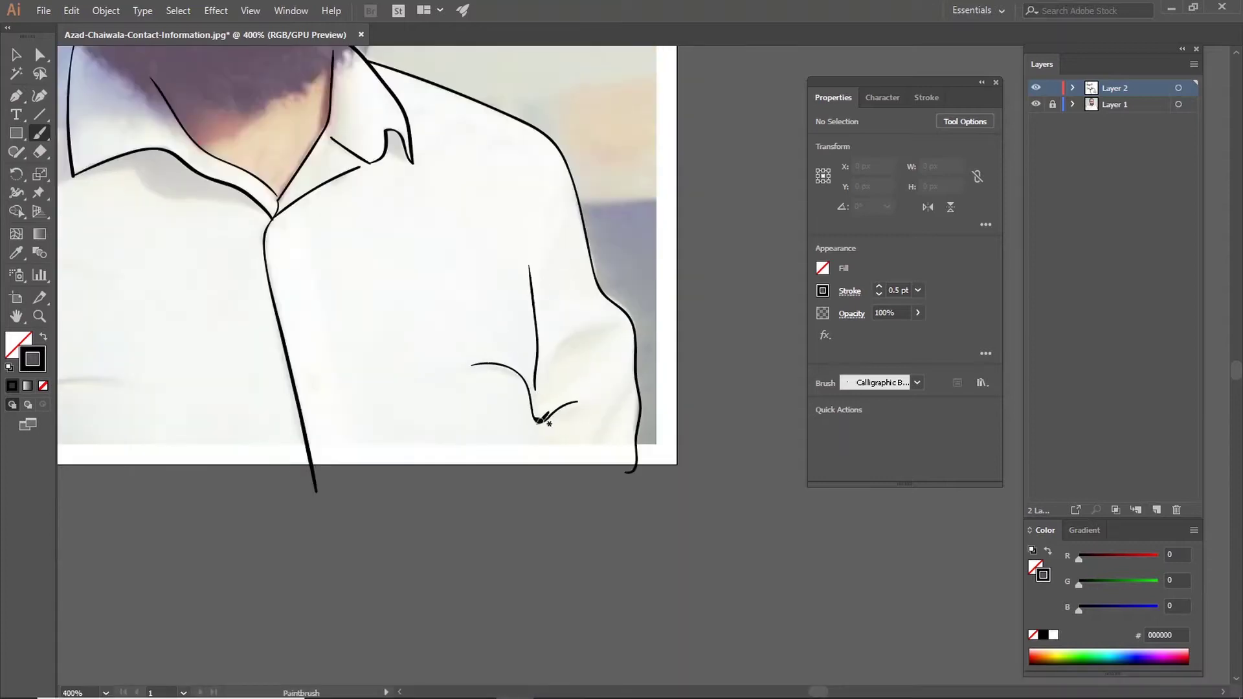
Step: Draw the left shoulder line, sleeve seam, lower sleeve outline and two sleeve creases
{"action": "scroll", "coordinate": [522, 388], "scroll_direction": "left", "scroll_amount": 5}
{"action": "scroll", "coordinate": [522, 389], "scroll_direction": "up", "scroll_amount": 2}
{"action": "left_click_drag", "start_coordinate": [538, 130], "coordinate": [192, 531]}
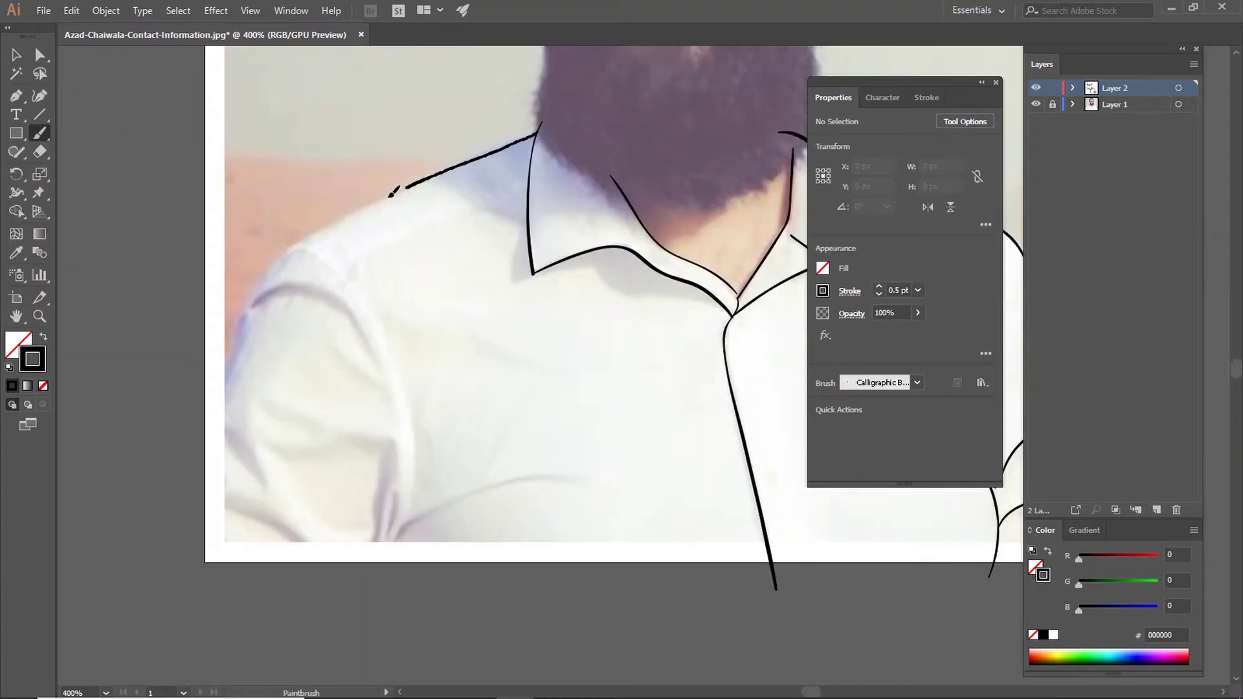
{"action": "mouse_move", "coordinate": [304, 248]}
{"action": "left_mouse_down"}
{"action": "mouse_move", "coordinate": [402, 384]}
{"action": "mouse_move", "coordinate": [395, 563]}
{"action": "left_mouse_up"}
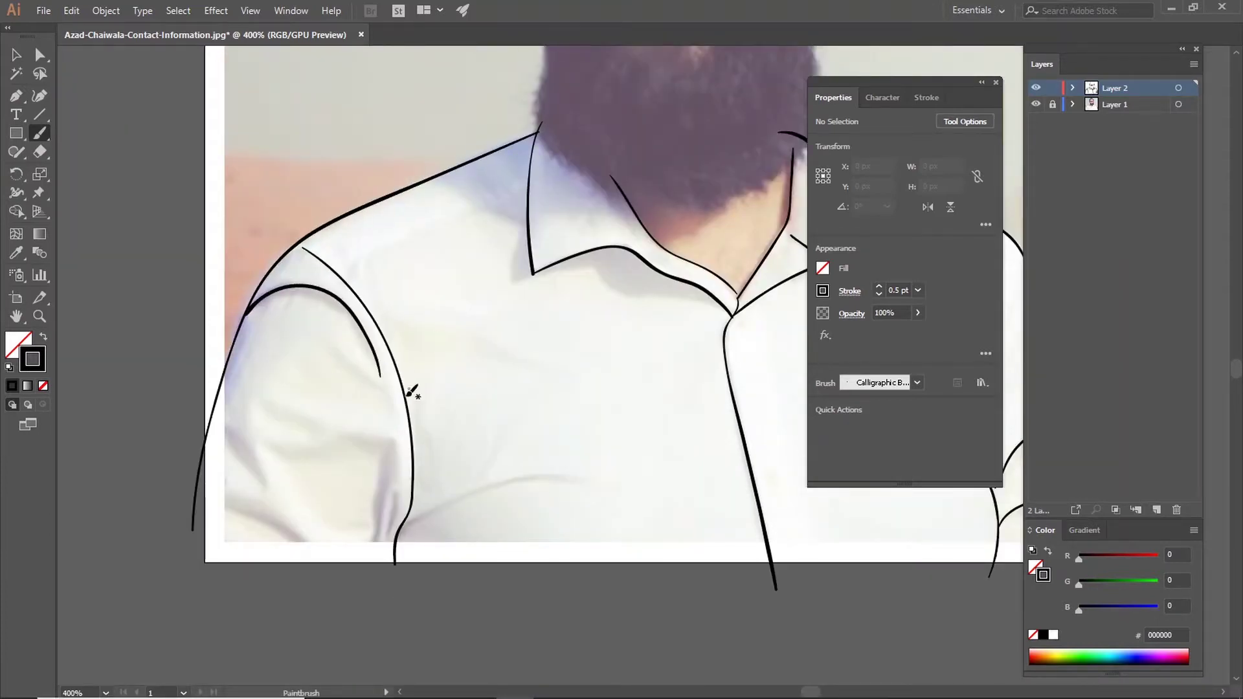
{"action": "left_click_drag", "start_coordinate": [410, 521], "coordinate": [396, 542]}
{"action": "left_click_drag", "start_coordinate": [225, 502], "coordinate": [344, 593]}
{"action": "left_click_drag", "start_coordinate": [224, 434], "coordinate": [278, 502]}
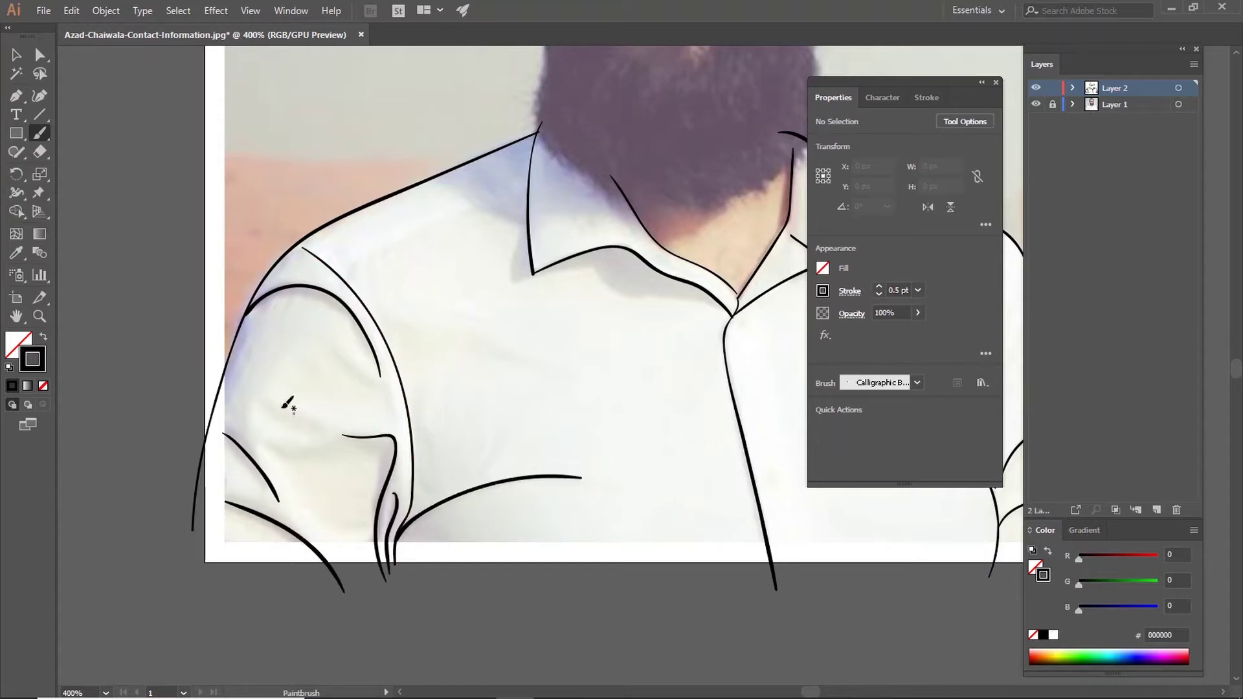
{"action": "scroll", "coordinate": [602, 518], "scroll_direction": "up", "scroll_amount": 10}
Step: Lock the line-art layer, add Layer 3, and trace the glasses frame and both lens outlines
{"action": "key", "text": "ctrl+l"}
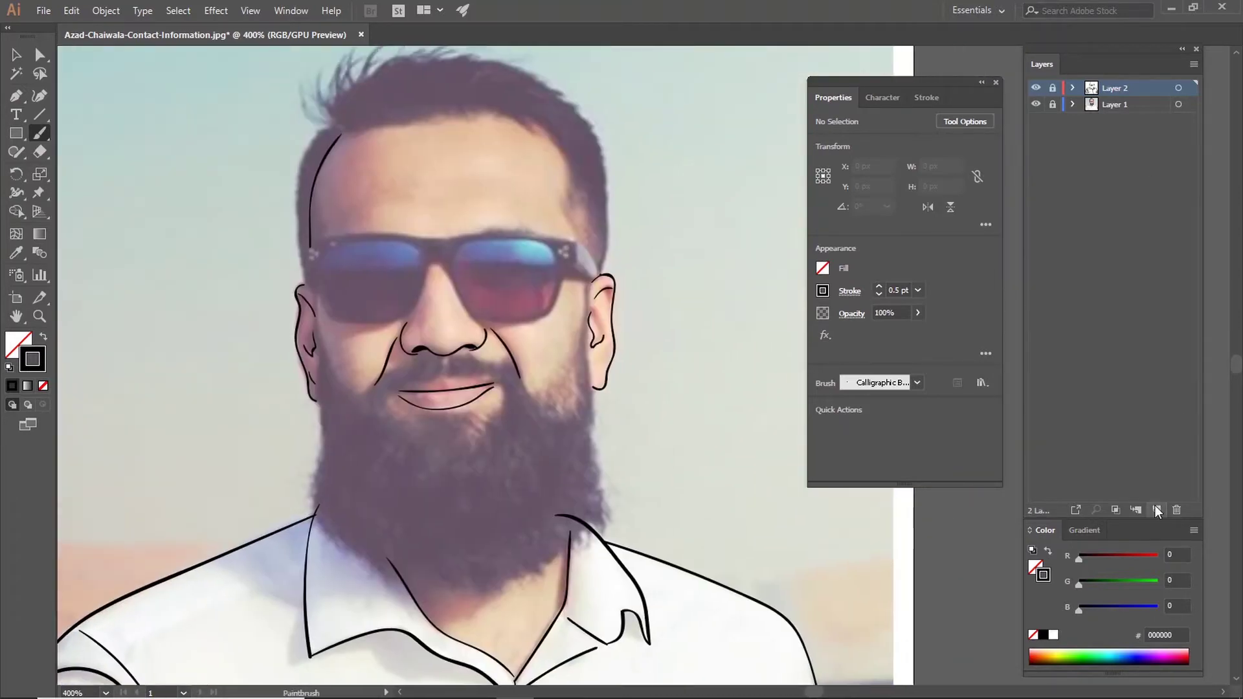
{"action": "key", "text": "ctrl+plus"}
{"action": "left_click_drag", "start_coordinate": [449, 494], "coordinate": [471, 585]}
{"action": "mouse_move", "coordinate": [353, 248]}
{"action": "left_mouse_down"}
{"action": "mouse_move", "coordinate": [713, 265]}
{"action": "mouse_move", "coordinate": [710, 318]}
{"action": "left_mouse_up"}
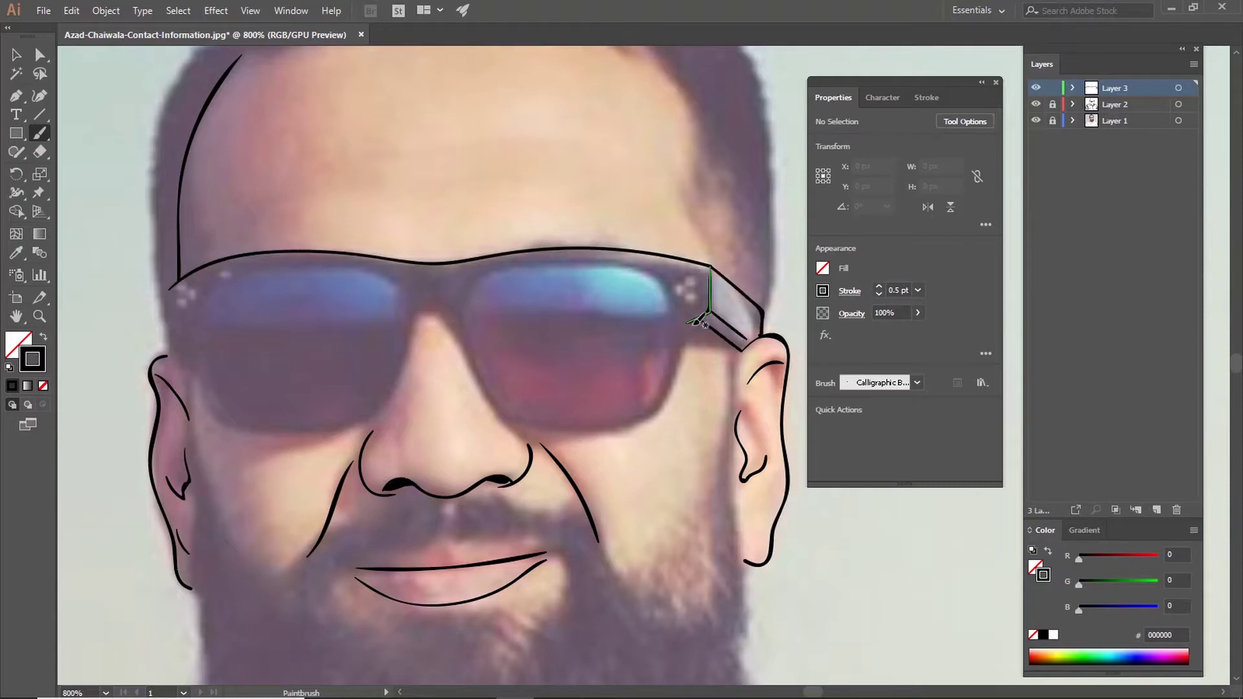
{"action": "left_click_drag", "start_coordinate": [420, 312], "coordinate": [393, 398]}
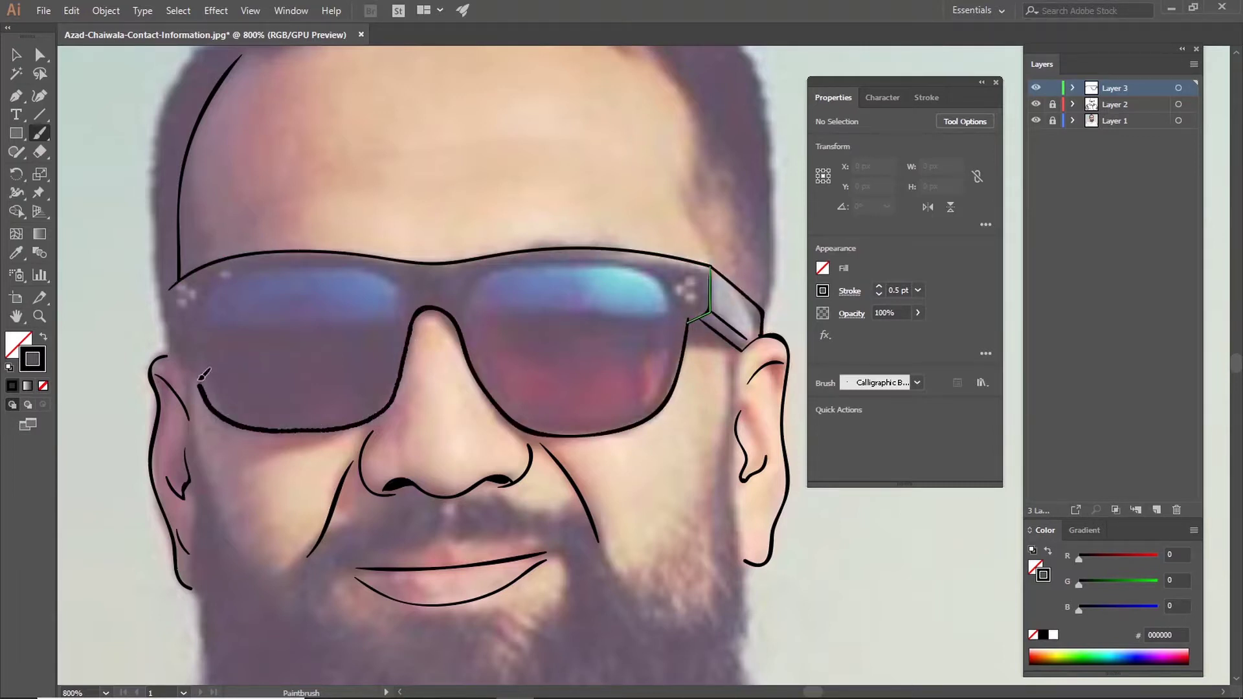
{"action": "mouse_move", "coordinate": [201, 377]}
{"action": "left_mouse_down"}
{"action": "mouse_move", "coordinate": [169, 324]}
{"action": "mouse_move", "coordinate": [170, 352]}
{"action": "mouse_move", "coordinate": [168, 292]}
{"action": "left_mouse_up"}
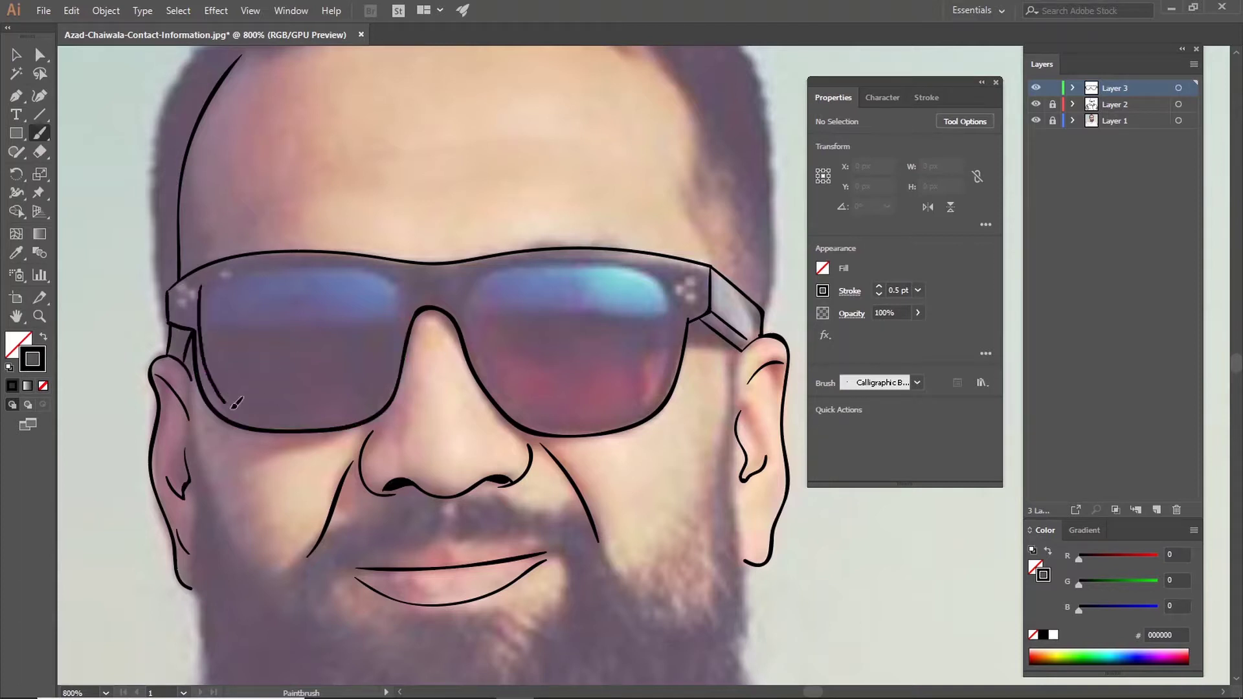
{"action": "left_click_drag", "start_coordinate": [396, 283], "coordinate": [217, 371]}
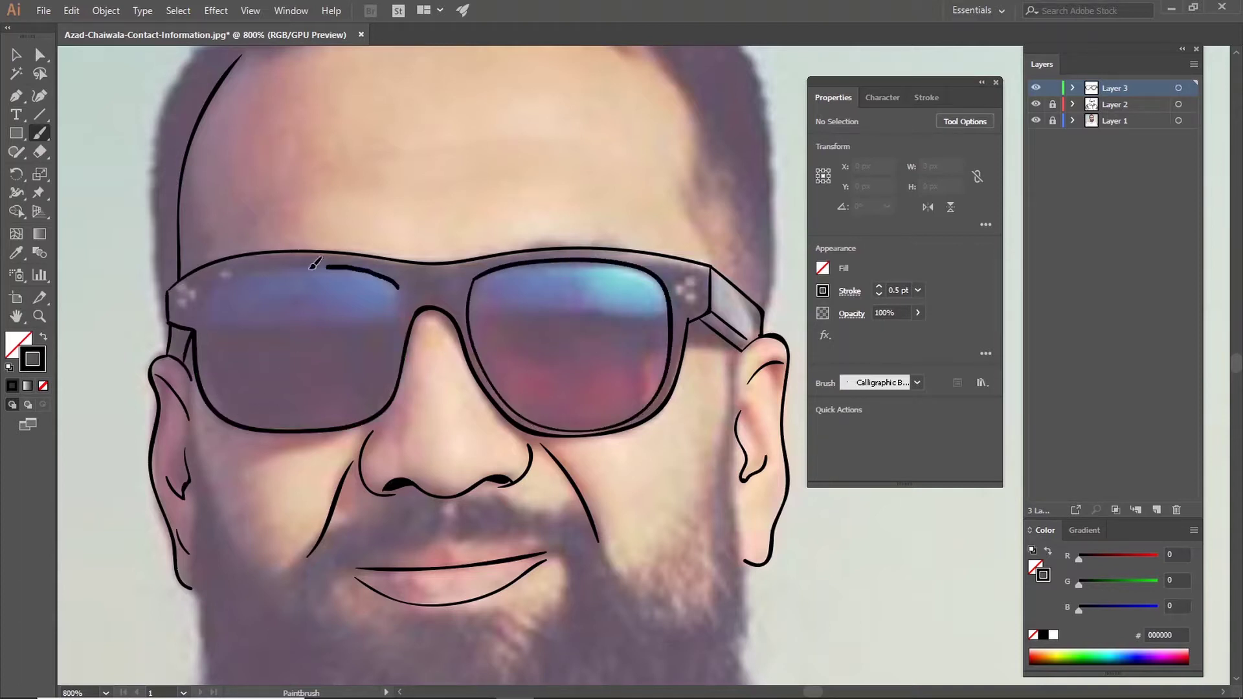
{"action": "left_click_drag", "start_coordinate": [402, 289], "coordinate": [401, 293]}
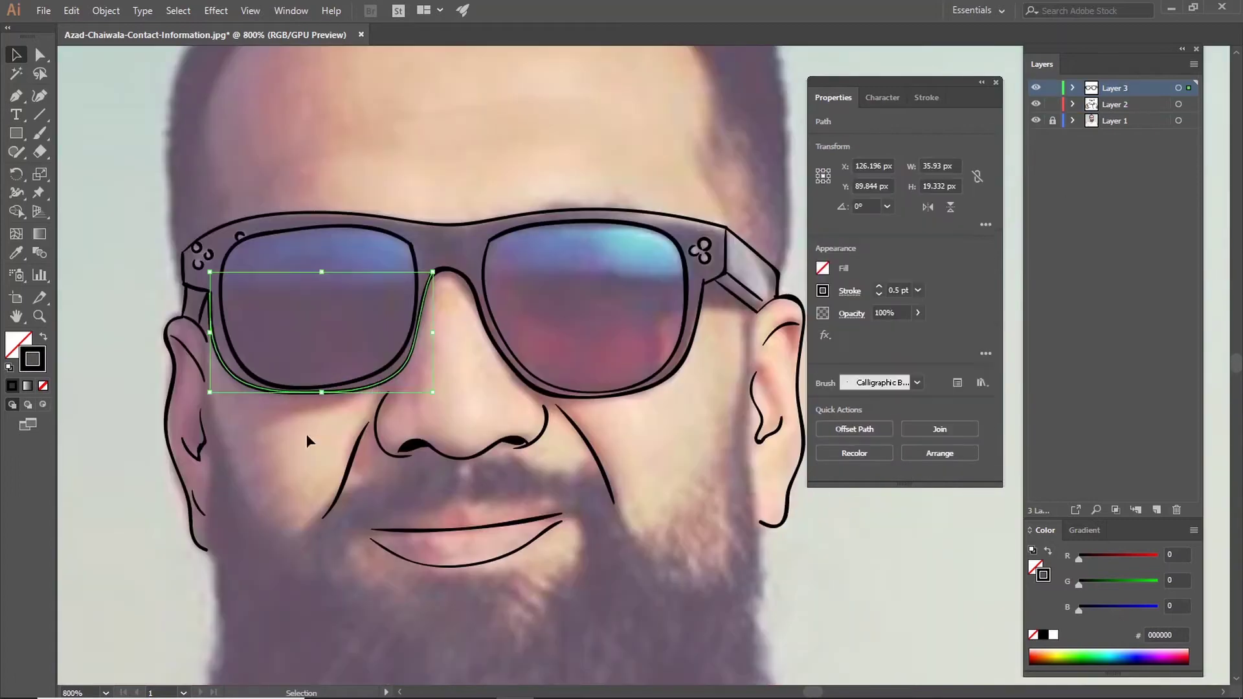
Step: Reshape the left lens with the Curvature tool into a smooth closed loop, then deselect
{"action": "key", "text": "shift+grave"}
{"action": "key", "text": "ctrl+minus"}
{"action": "left_click_drag", "start_coordinate": [643, 452], "coordinate": [149, 246]}
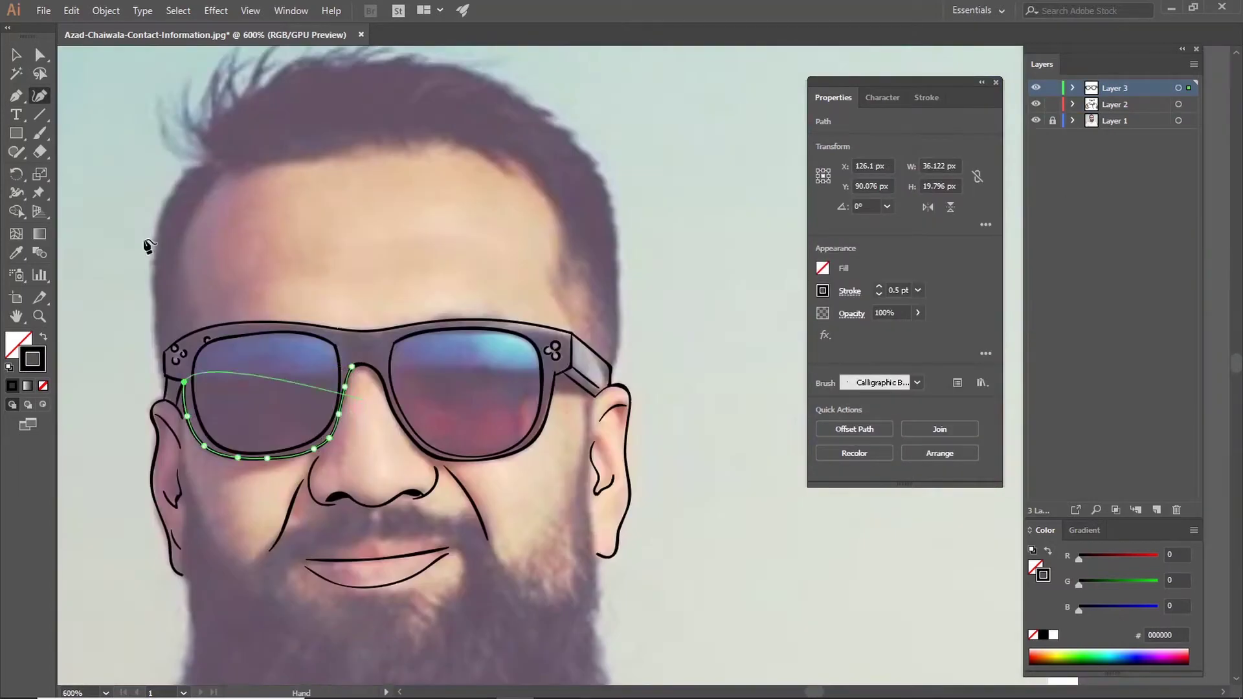
{"action": "key", "text": "Escape"}
{"action": "key", "text": "ctrl+plus"}
{"action": "key", "text": "ctrl+plus"}
{"action": "left_click", "coordinate": [535, 396]}
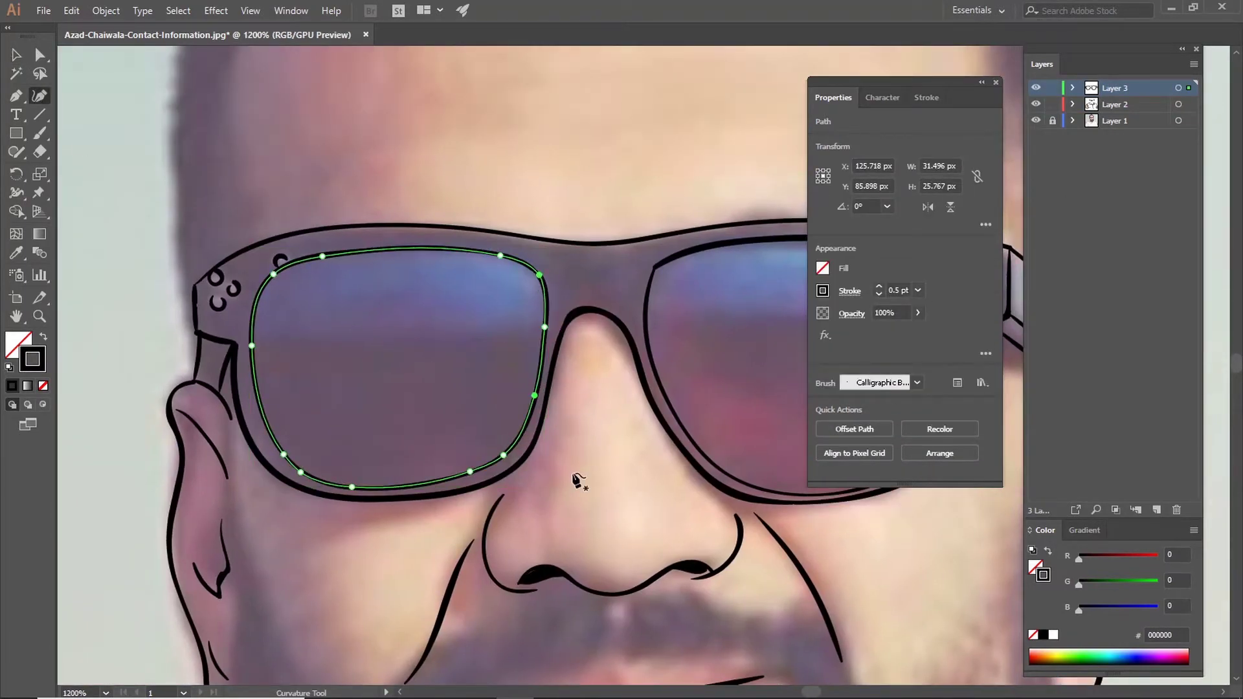
{"action": "key", "text": "ctrl+minus"}
{"action": "key", "text": "v"}
{"action": "key", "text": "ctrl+shift+a"}
{"action": "key", "text": "ctrl+minus"}
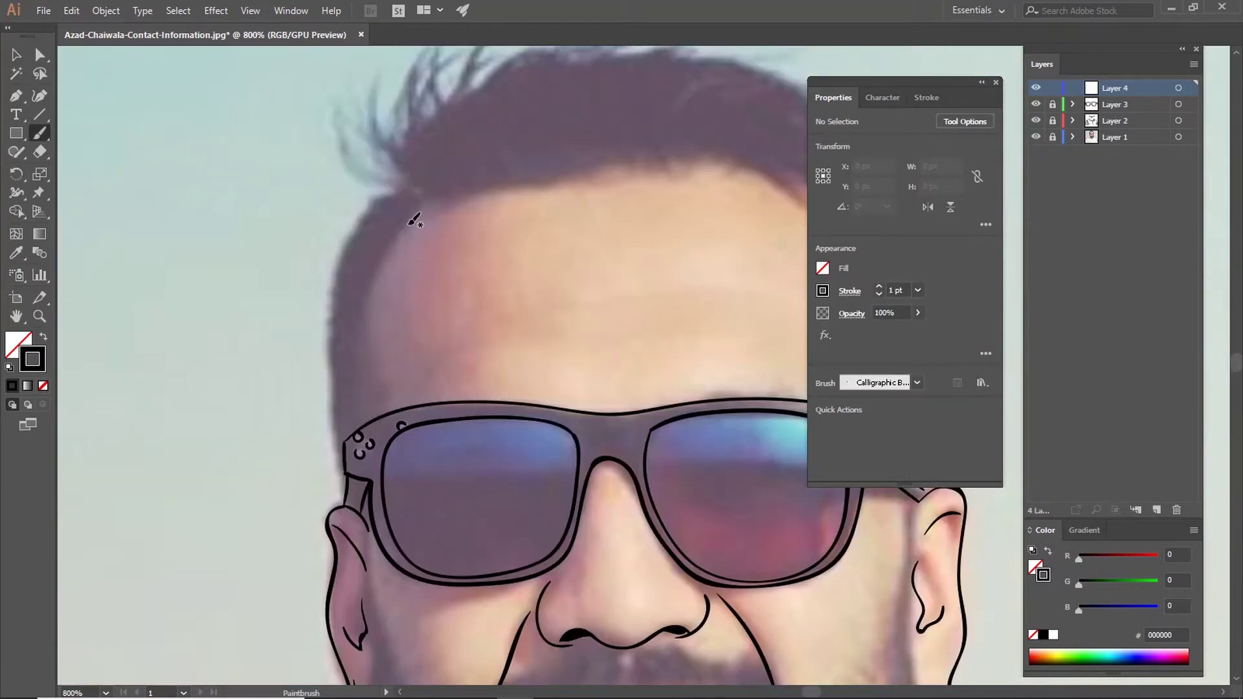
Step: Paint hair strands above the glasses and down the left temple to the hairline
{"action": "left_click_drag", "start_coordinate": [428, 206], "coordinate": [361, 305]}
{"action": "left_click_drag", "start_coordinate": [398, 265], "coordinate": [343, 382]}
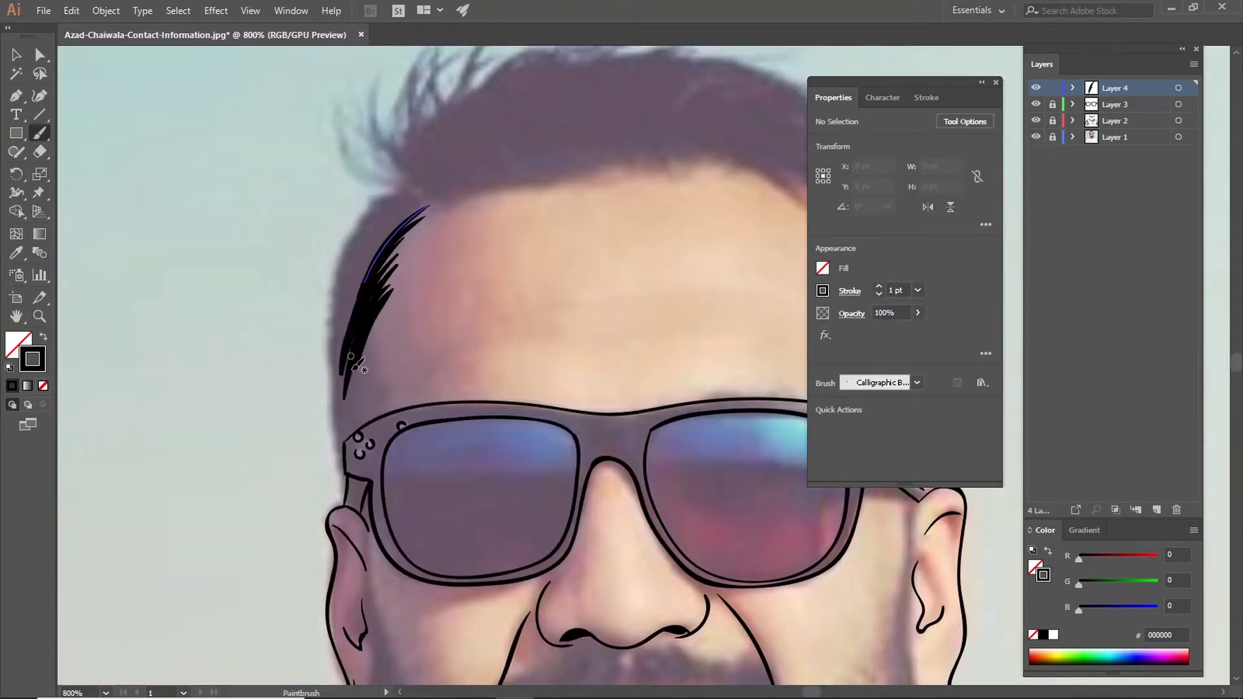
{"action": "left_click_drag", "start_coordinate": [427, 207], "coordinate": [350, 409]}
{"action": "left_click_drag", "start_coordinate": [395, 337], "coordinate": [358, 437]}
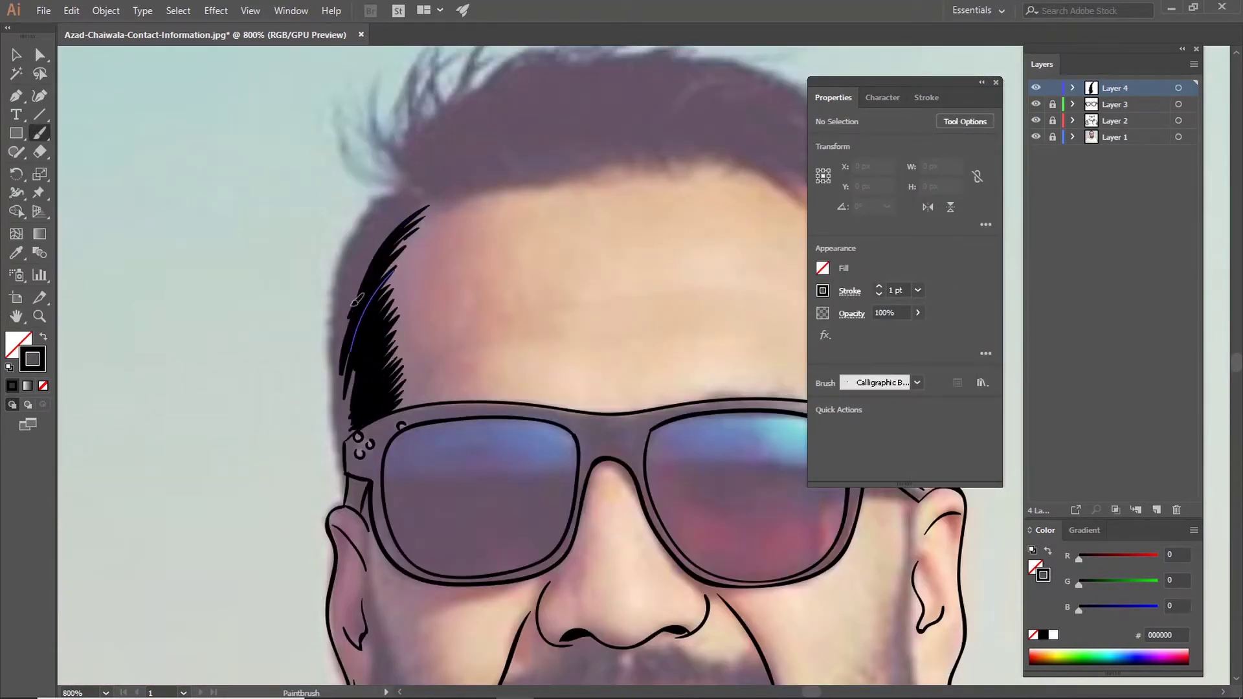
{"action": "scroll", "coordinate": [356, 299], "scroll_direction": "up", "scroll_amount": 5}
{"action": "scroll", "coordinate": [356, 299], "scroll_direction": "right", "scroll_amount": 4}
Step: Paint hair tufts across the crown from left out to the right tip
{"action": "mouse_move", "coordinate": [308, 261]}
{"action": "left_mouse_down"}
{"action": "mouse_move", "coordinate": [304, 366]}
{"action": "mouse_move", "coordinate": [359, 355]}
{"action": "left_mouse_up"}
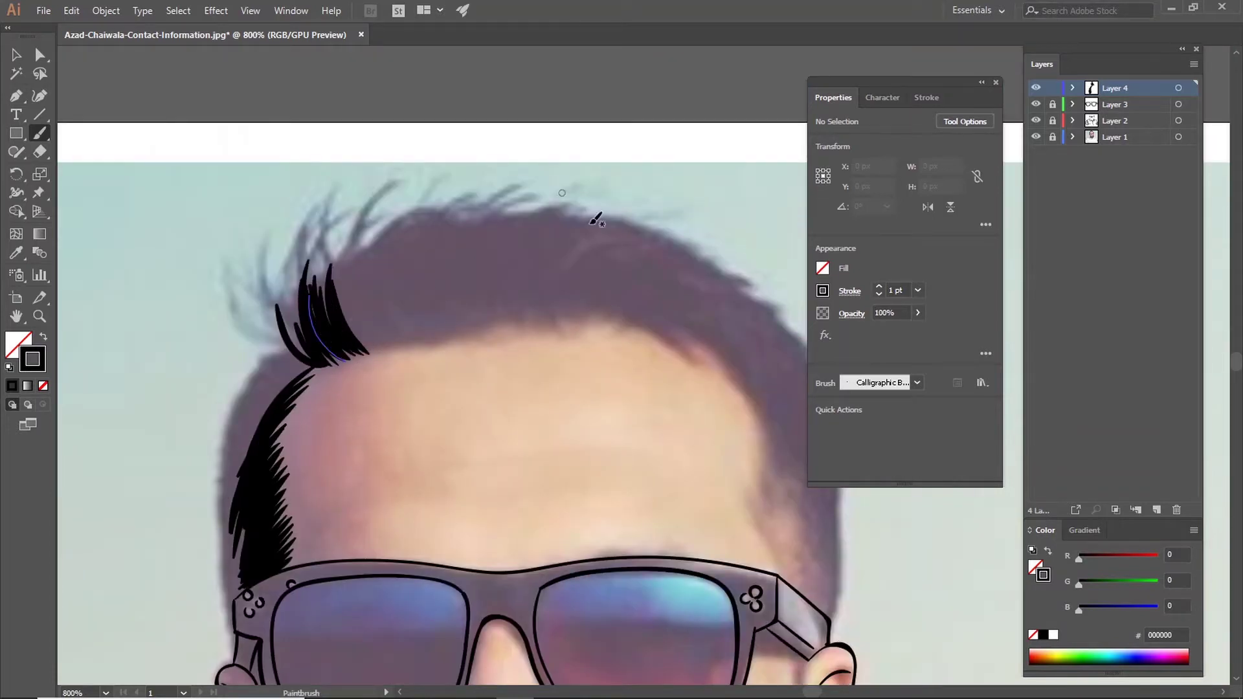
{"action": "scroll", "coordinate": [596, 220], "scroll_direction": "right", "scroll_amount": 3}
{"action": "left_click_drag", "start_coordinate": [498, 237], "coordinate": [451, 322]}
{"action": "left_click_drag", "start_coordinate": [266, 256], "coordinate": [256, 345]}
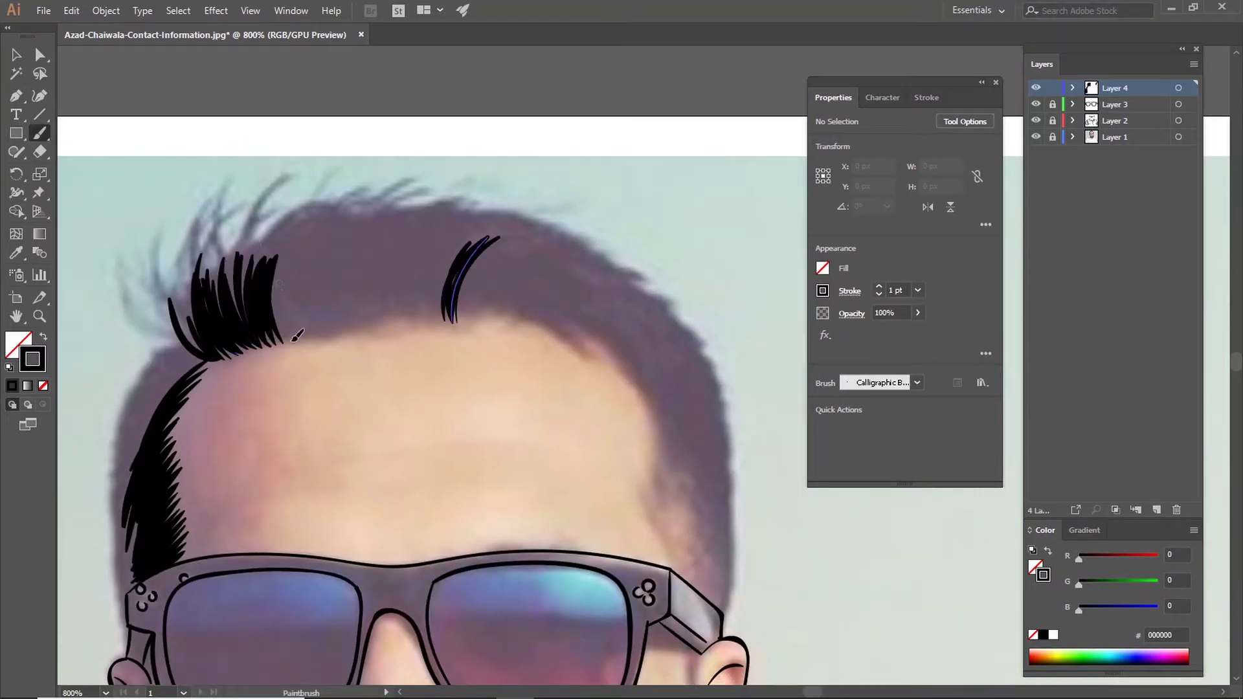
{"action": "mouse_move", "coordinate": [294, 230]}
{"action": "left_mouse_down"}
{"action": "mouse_move", "coordinate": [285, 342]}
{"action": "mouse_move", "coordinate": [305, 342]}
{"action": "left_mouse_up"}
{"action": "left_click_drag", "start_coordinate": [338, 234], "coordinate": [323, 344]}
{"action": "left_click_drag", "start_coordinate": [373, 224], "coordinate": [363, 338]}
{"action": "mouse_move", "coordinate": [409, 230]}
{"action": "left_mouse_down"}
{"action": "mouse_move", "coordinate": [387, 334]}
{"action": "mouse_move", "coordinate": [408, 327]}
{"action": "left_mouse_up"}
{"action": "mouse_move", "coordinate": [463, 222]}
{"action": "left_mouse_down"}
{"action": "mouse_move", "coordinate": [430, 324]}
{"action": "mouse_move", "coordinate": [446, 317]}
{"action": "left_mouse_up"}
{"action": "left_click_drag", "start_coordinate": [512, 236], "coordinate": [478, 312]}
{"action": "mouse_move", "coordinate": [541, 252]}
{"action": "left_mouse_down"}
{"action": "mouse_move", "coordinate": [486, 316]}
{"action": "mouse_move", "coordinate": [591, 287]}
{"action": "left_mouse_up"}
Step: Carry the hair strokes down the right side of the head
{"action": "left_click_drag", "start_coordinate": [518, 299], "coordinate": [651, 319]}
{"action": "left_click_drag", "start_coordinate": [550, 319], "coordinate": [666, 367]}
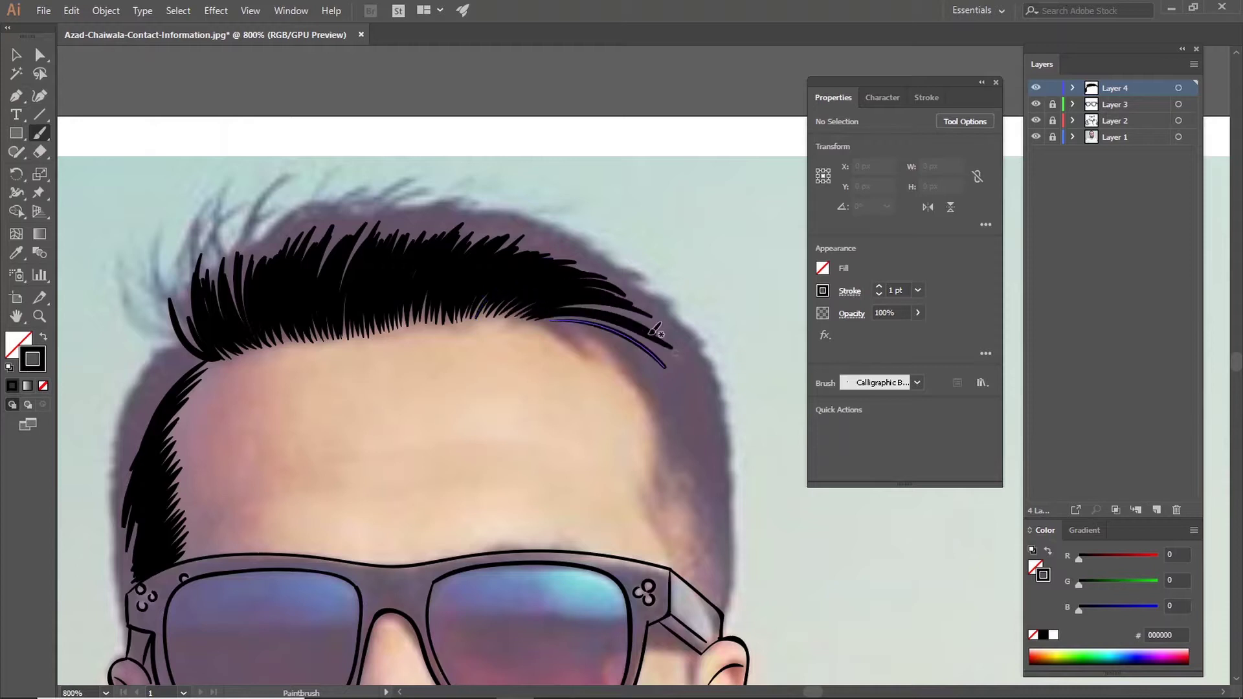
{"action": "mouse_move", "coordinate": [582, 322]}
{"action": "left_mouse_down"}
{"action": "mouse_move", "coordinate": [705, 391]}
{"action": "mouse_move", "coordinate": [688, 403]}
{"action": "left_mouse_up"}
{"action": "left_click_drag", "start_coordinate": [606, 359], "coordinate": [694, 453]}
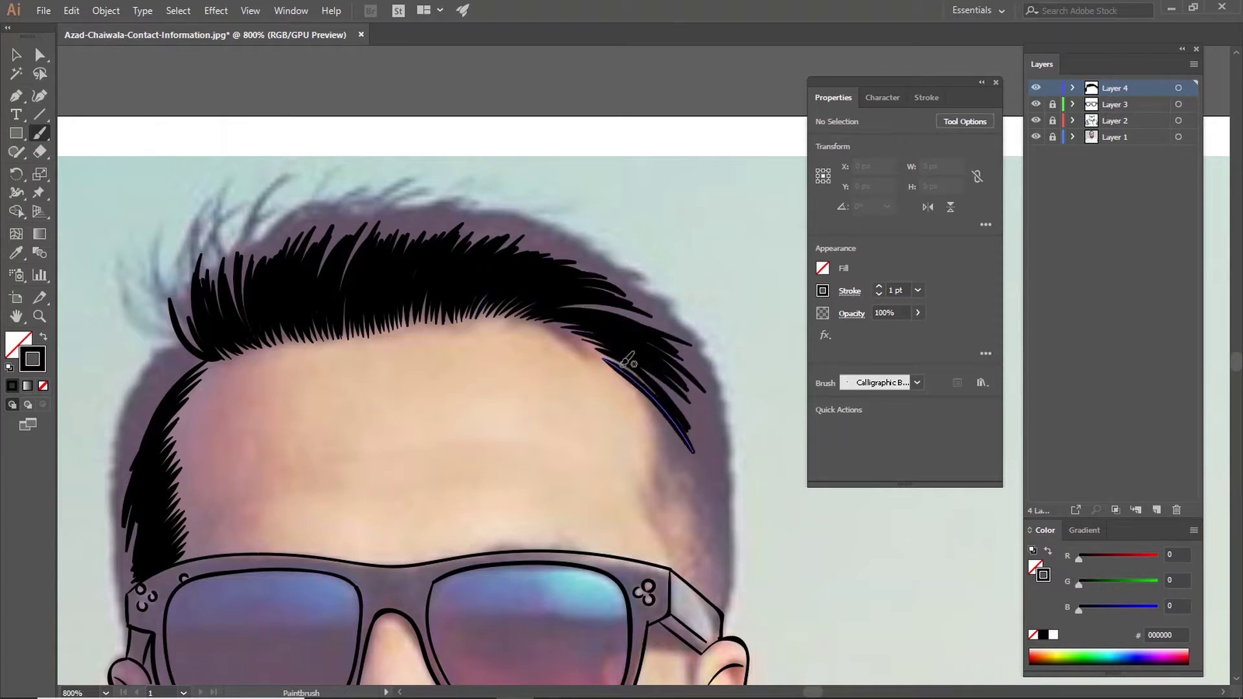
{"action": "left_click_drag", "start_coordinate": [627, 376], "coordinate": [701, 589]}
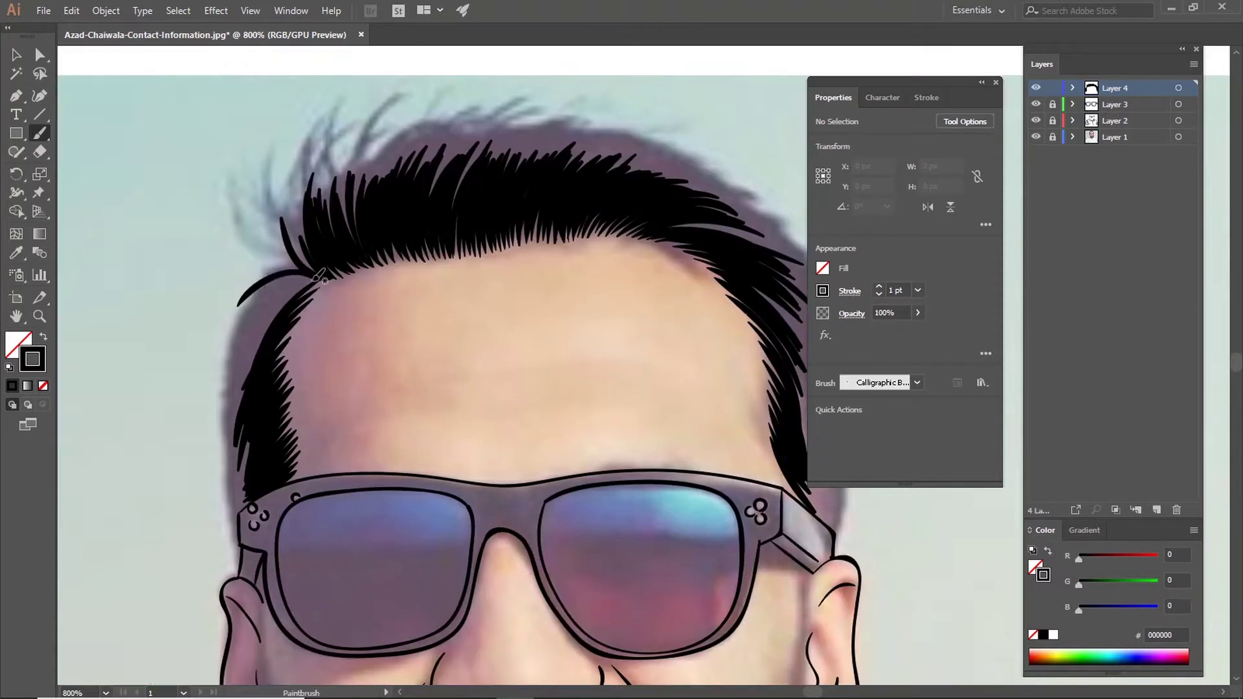
{"action": "scroll", "coordinate": [696, 583], "scroll_direction": "down", "scroll_amount": 2}
{"action": "scroll", "coordinate": [696, 583], "scroll_direction": "left", "scroll_amount": 3}
Step: Draw the left hair edge down the temple and add spiky tufts at the top-left hairline
{"action": "left_click_drag", "start_coordinate": [314, 277], "coordinate": [230, 327]}
{"action": "left_click_drag", "start_coordinate": [278, 290], "coordinate": [222, 374]}
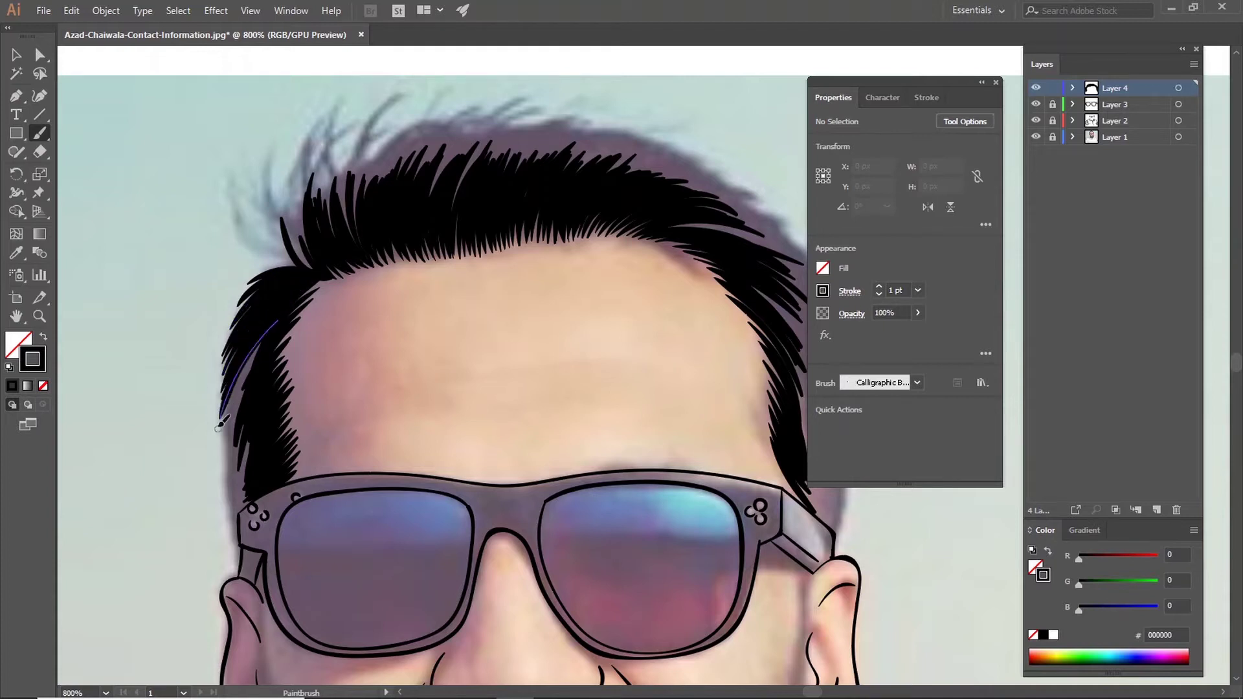
{"action": "mouse_move", "coordinate": [220, 424]}
{"action": "left_mouse_down"}
{"action": "mouse_move", "coordinate": [217, 446]}
{"action": "mouse_move", "coordinate": [244, 478]}
{"action": "left_mouse_up"}
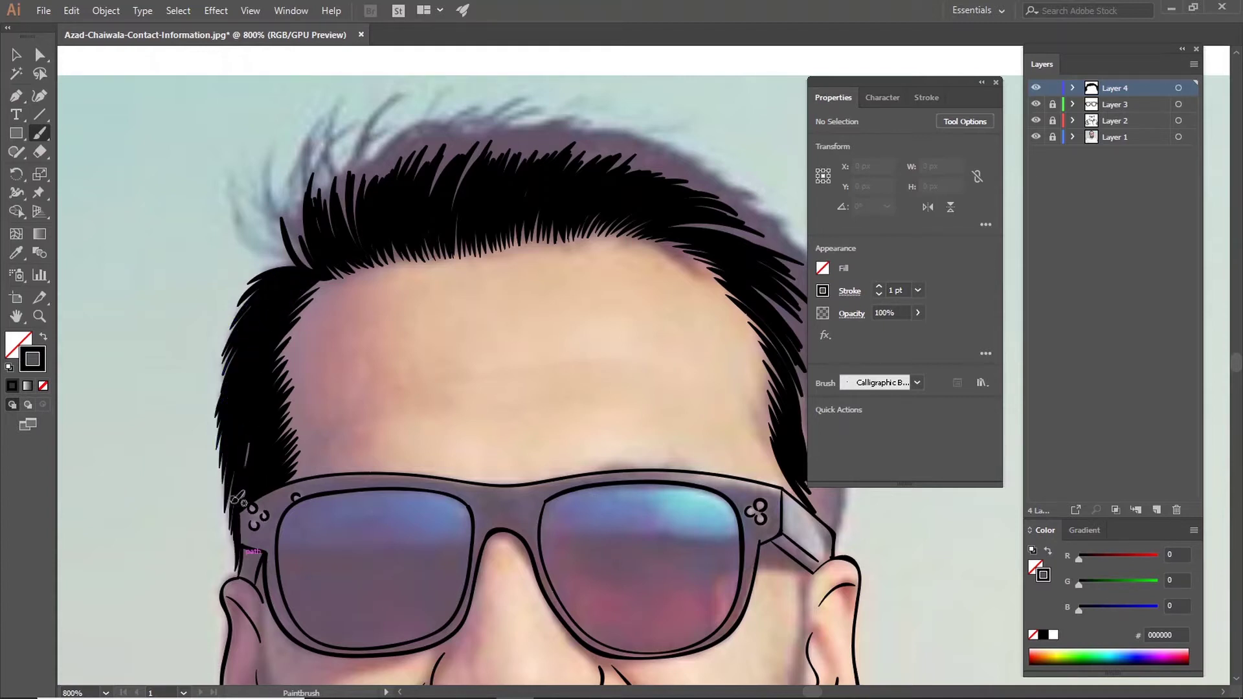
{"action": "mouse_move", "coordinate": [303, 262]}
{"action": "left_mouse_down"}
{"action": "mouse_move", "coordinate": [248, 170]}
{"action": "mouse_move", "coordinate": [268, 155]}
{"action": "left_mouse_up"}
{"action": "left_click_drag", "start_coordinate": [317, 214], "coordinate": [337, 104]}
{"action": "left_click_drag", "start_coordinate": [323, 194], "coordinate": [356, 118]}
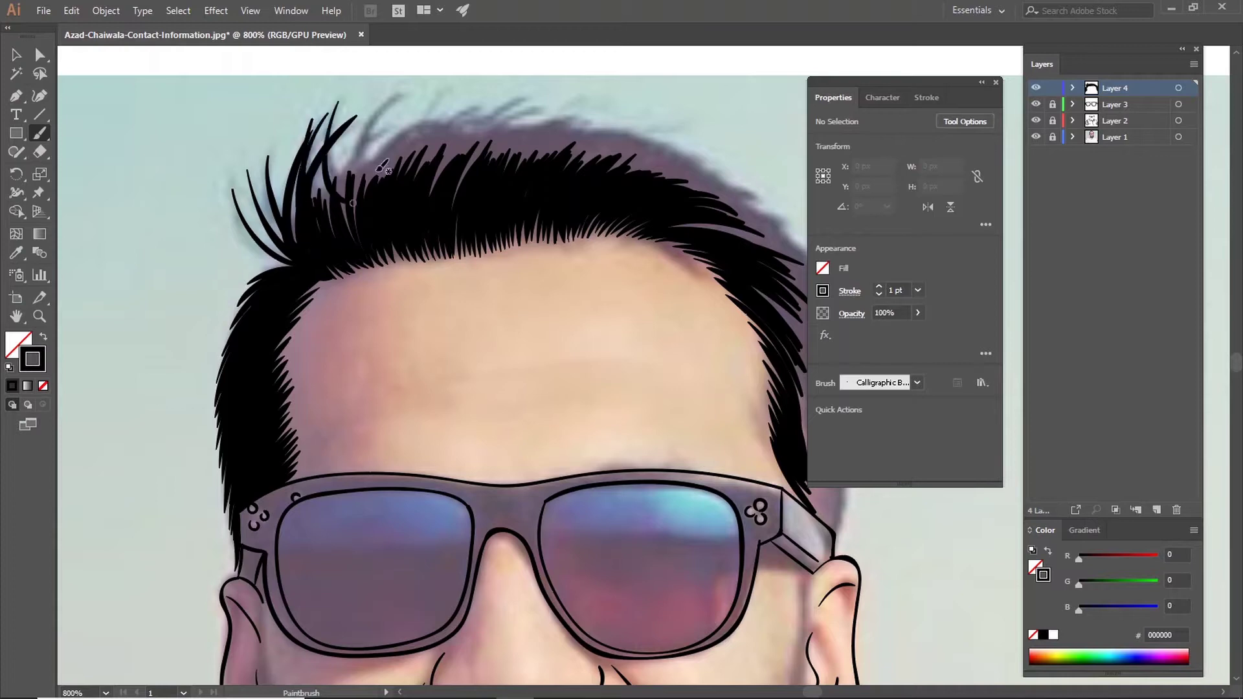
{"action": "mouse_move", "coordinate": [304, 264]}
{"action": "left_mouse_down"}
{"action": "mouse_move", "coordinate": [232, 189]}
{"action": "mouse_move", "coordinate": [211, 354]}
{"action": "left_mouse_up"}
Step: Fill the top of the hair with longer strokes from top-left across the crown
{"action": "left_click_drag", "start_coordinate": [301, 365], "coordinate": [285, 300]}
{"action": "left_click_drag", "start_coordinate": [323, 405], "coordinate": [259, 256]}
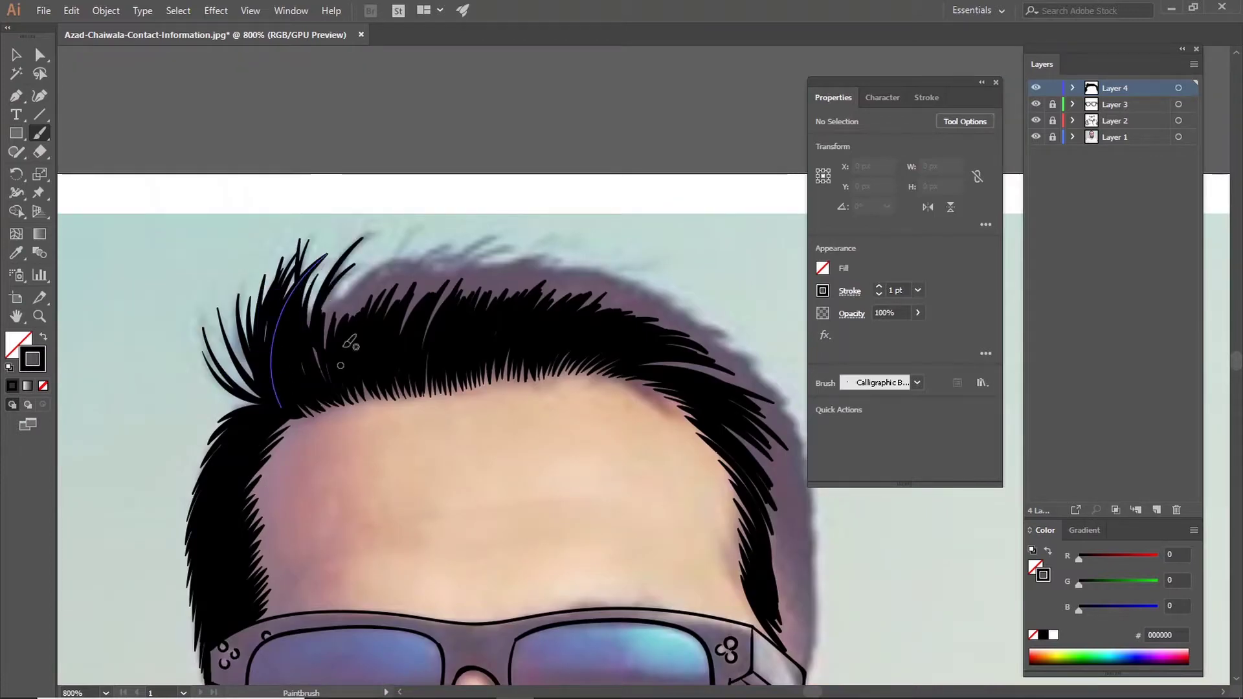
{"action": "mouse_move", "coordinate": [458, 246]}
{"action": "left_mouse_down"}
{"action": "mouse_move", "coordinate": [350, 360]}
{"action": "mouse_move", "coordinate": [327, 272]}
{"action": "left_mouse_up"}
{"action": "left_click_drag", "start_coordinate": [285, 392], "coordinate": [233, 298]}
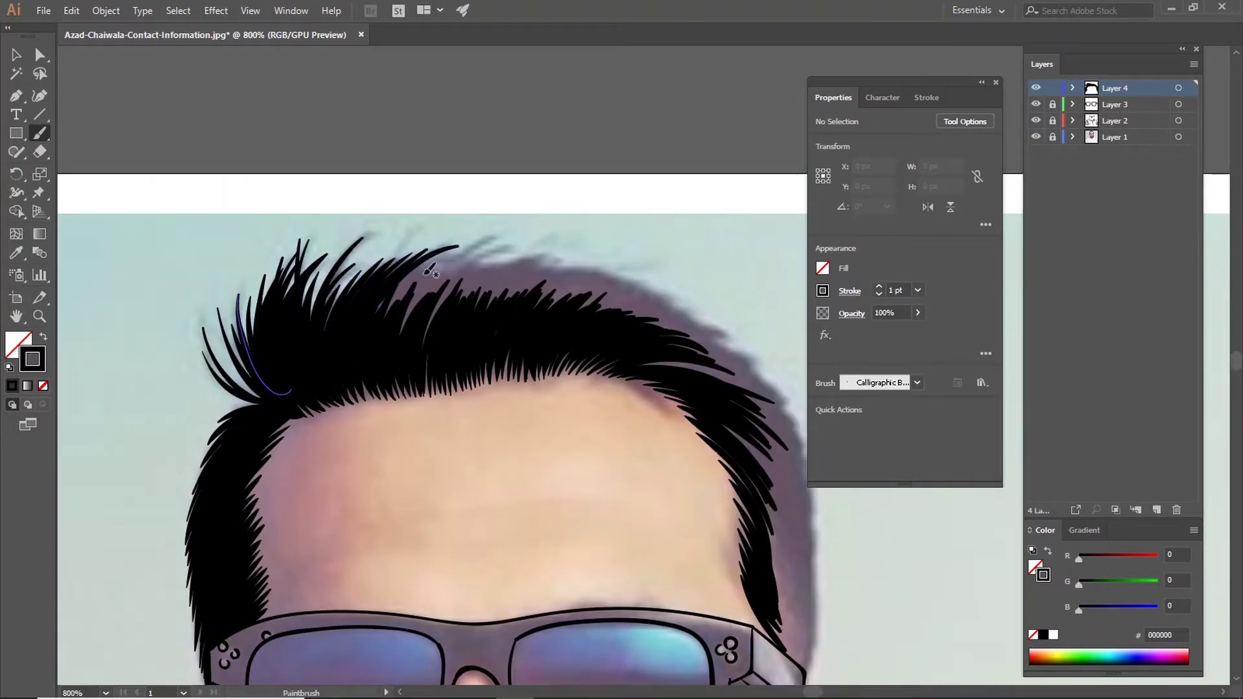
{"action": "left_click_drag", "start_coordinate": [397, 385], "coordinate": [482, 243]}
{"action": "mouse_move", "coordinate": [389, 311]}
{"action": "left_mouse_down"}
{"action": "mouse_move", "coordinate": [466, 245]}
{"action": "mouse_move", "coordinate": [544, 256]}
{"action": "left_mouse_up"}
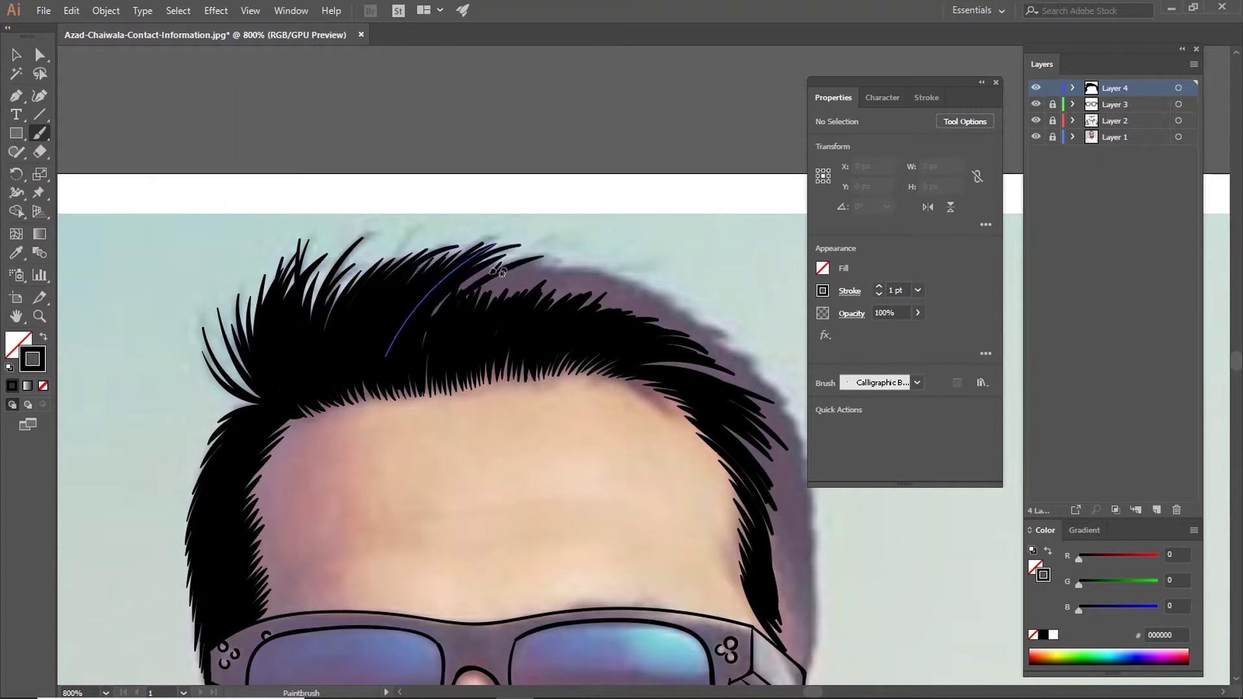
{"action": "left_click_drag", "start_coordinate": [408, 376], "coordinate": [564, 256]}
{"action": "left_click_drag", "start_coordinate": [476, 340], "coordinate": [608, 264]}
{"action": "left_click_drag", "start_coordinate": [433, 369], "coordinate": [583, 258]}
Step: Add more hair strokes on the right of the crown
{"action": "left_click_drag", "start_coordinate": [646, 283], "coordinate": [438, 260]}
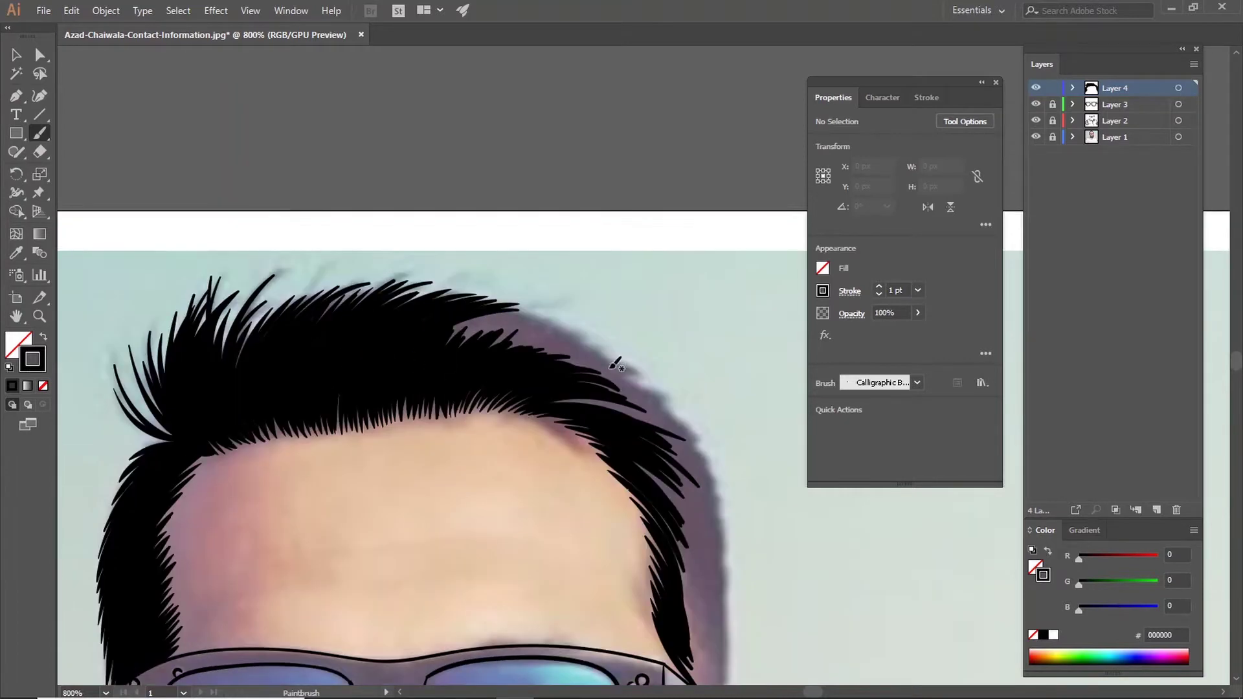
{"action": "left_click_drag", "start_coordinate": [273, 285], "coordinate": [450, 252]}
{"action": "left_click_drag", "start_coordinate": [341, 297], "coordinate": [477, 269]}
{"action": "left_click_drag", "start_coordinate": [390, 316], "coordinate": [517, 279]}
{"action": "left_click_drag", "start_coordinate": [316, 301], "coordinate": [553, 356]}
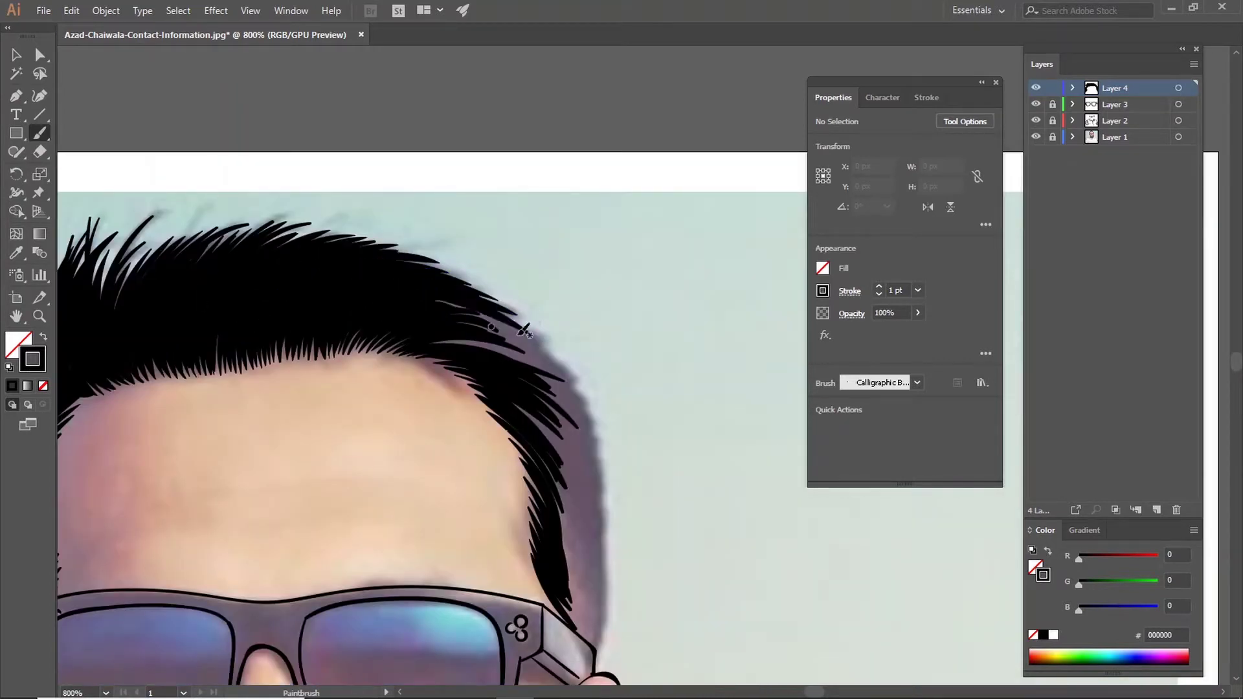
Step: Fill the right-side hair down to the glasses and add a final stroke on top
{"action": "left_click_drag", "start_coordinate": [506, 396], "coordinate": [373, 329]}
{"action": "left_click_drag", "start_coordinate": [430, 401], "coordinate": [479, 564]}
{"action": "left_click_drag", "start_coordinate": [421, 372], "coordinate": [482, 531]}
{"action": "left_click_drag", "start_coordinate": [405, 304], "coordinate": [479, 434]}
{"action": "left_click_drag", "start_coordinate": [373, 279], "coordinate": [482, 408]}
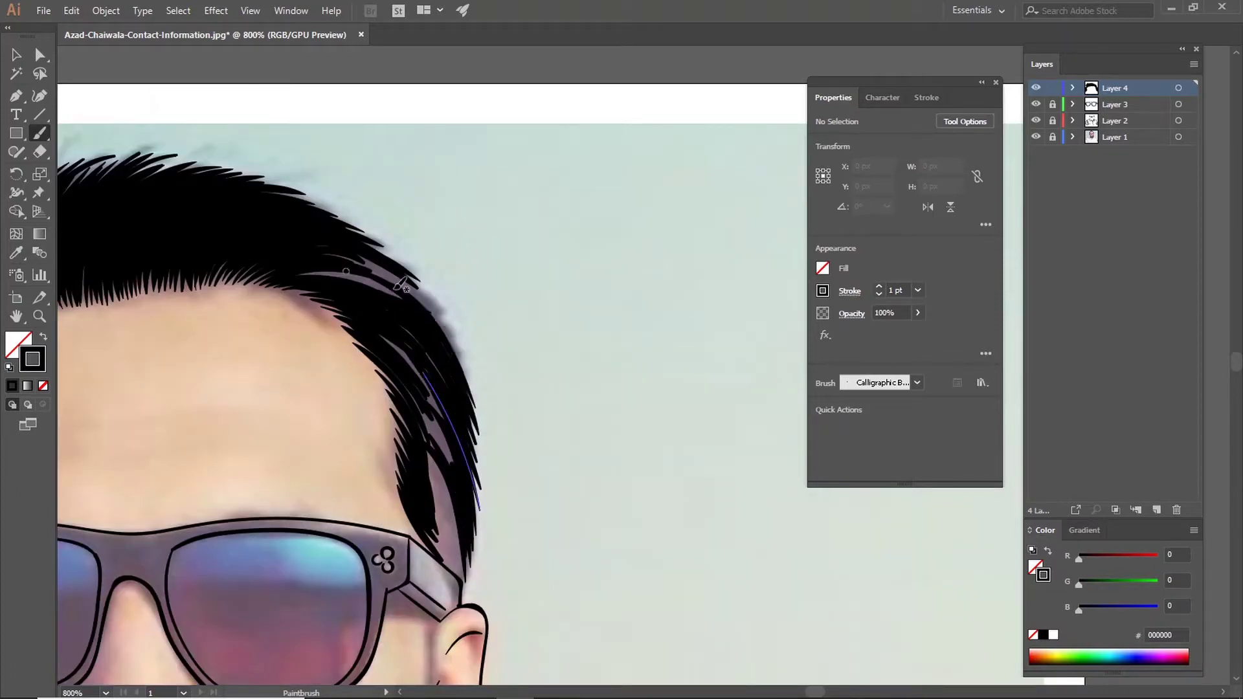
{"action": "left_click_drag", "start_coordinate": [350, 259], "coordinate": [473, 385]}
{"action": "left_click_drag", "start_coordinate": [465, 579], "coordinate": [393, 316]}
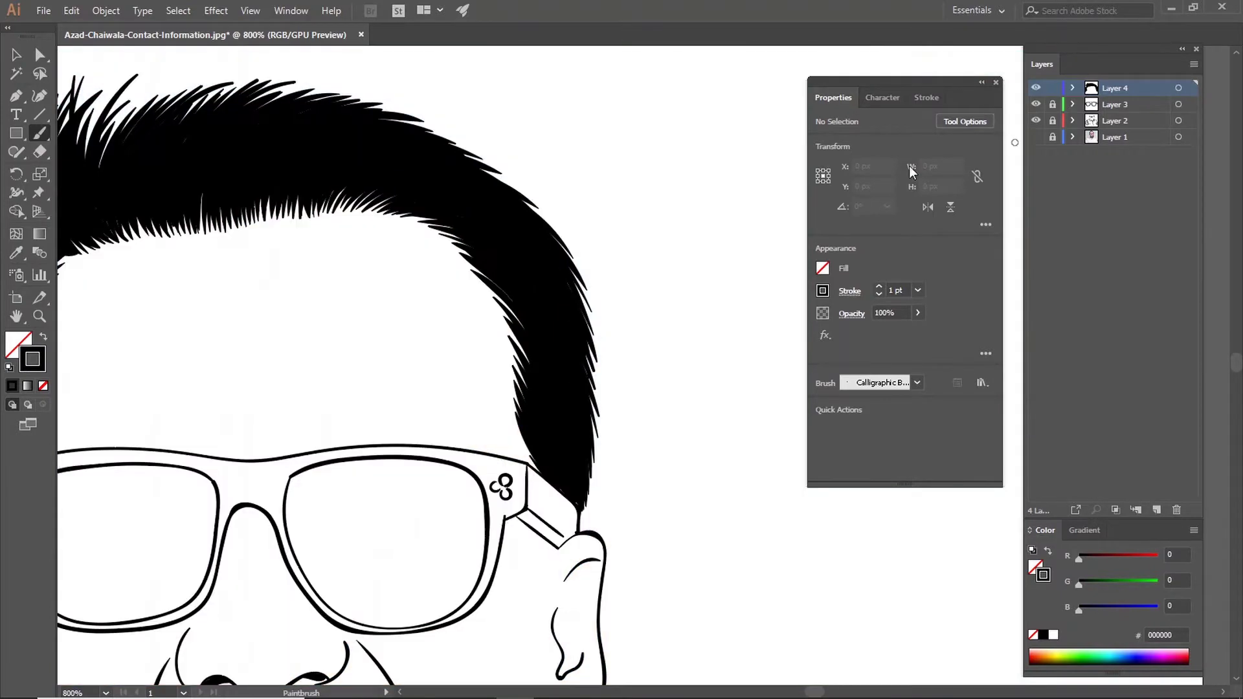
{"action": "left_click_drag", "start_coordinate": [387, 138], "coordinate": [361, 241]}
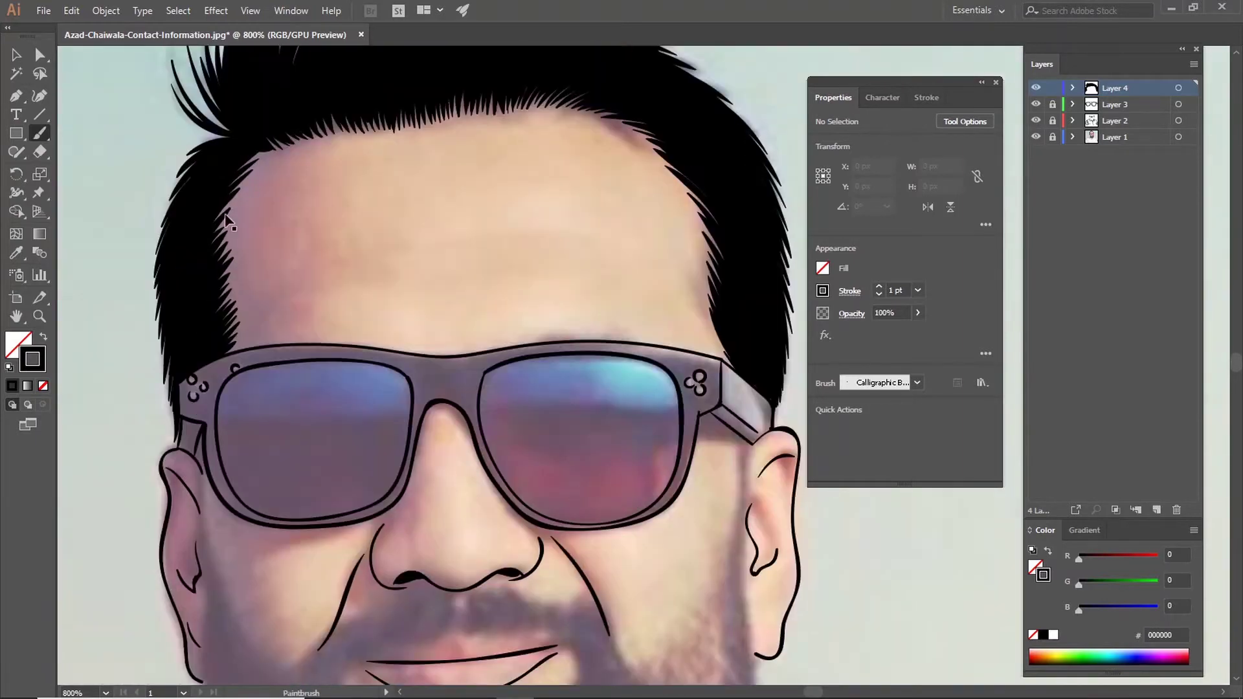
{"action": "left_click_drag", "start_coordinate": [661, 673], "coordinate": [629, 502]}
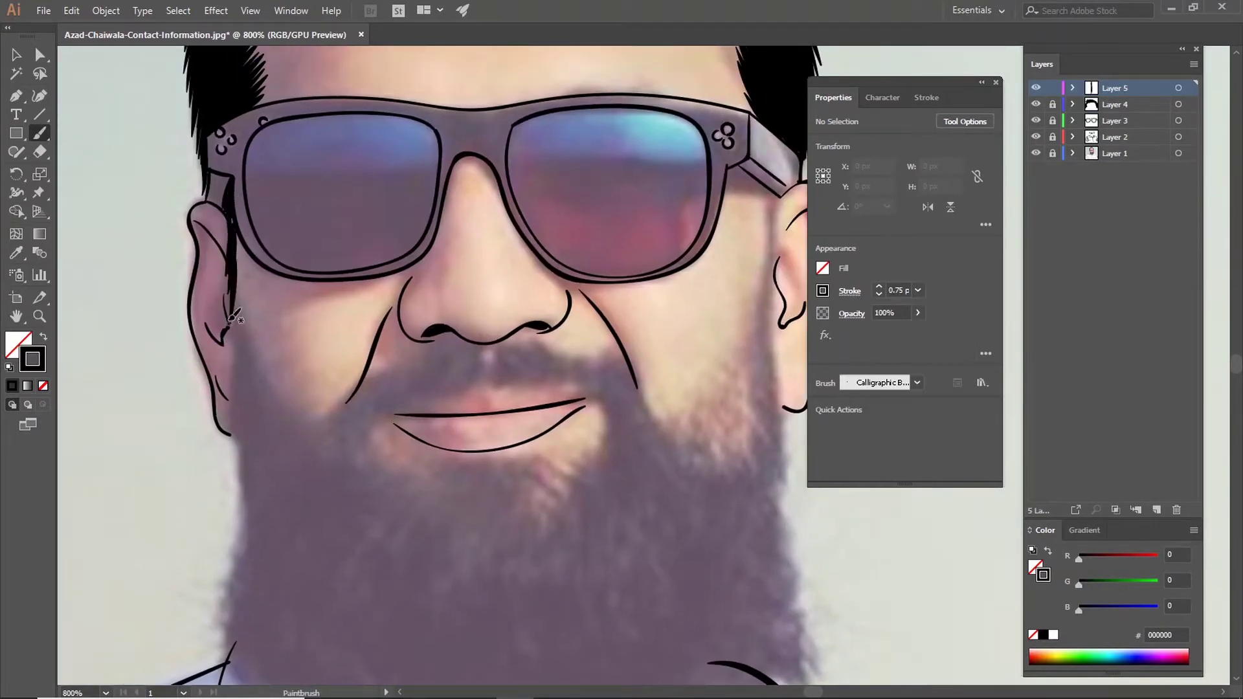
Step: Paint long black hair strokes down the left sideburn and left beard edge
{"action": "left_click_drag", "start_coordinate": [231, 317], "coordinate": [240, 485]}
{"action": "mouse_move", "coordinate": [265, 331]}
{"action": "left_mouse_down"}
{"action": "mouse_move", "coordinate": [253, 482]}
{"action": "mouse_move", "coordinate": [262, 509]}
{"action": "left_mouse_up"}
{"action": "left_click_drag", "start_coordinate": [353, 389], "coordinate": [316, 543]}
{"action": "left_click_drag", "start_coordinate": [343, 415], "coordinate": [314, 547]}
{"action": "mouse_move", "coordinate": [249, 483]}
{"action": "left_mouse_down"}
{"action": "mouse_move", "coordinate": [266, 338]}
{"action": "mouse_move", "coordinate": [256, 482]}
{"action": "left_mouse_up"}
{"action": "mouse_move", "coordinate": [275, 360]}
{"action": "left_mouse_down"}
{"action": "mouse_move", "coordinate": [265, 505]}
{"action": "mouse_move", "coordinate": [279, 509]}
{"action": "left_mouse_up"}
{"action": "left_click_drag", "start_coordinate": [283, 497], "coordinate": [293, 377]}
{"action": "left_click_drag", "start_coordinate": [313, 550], "coordinate": [331, 407]}
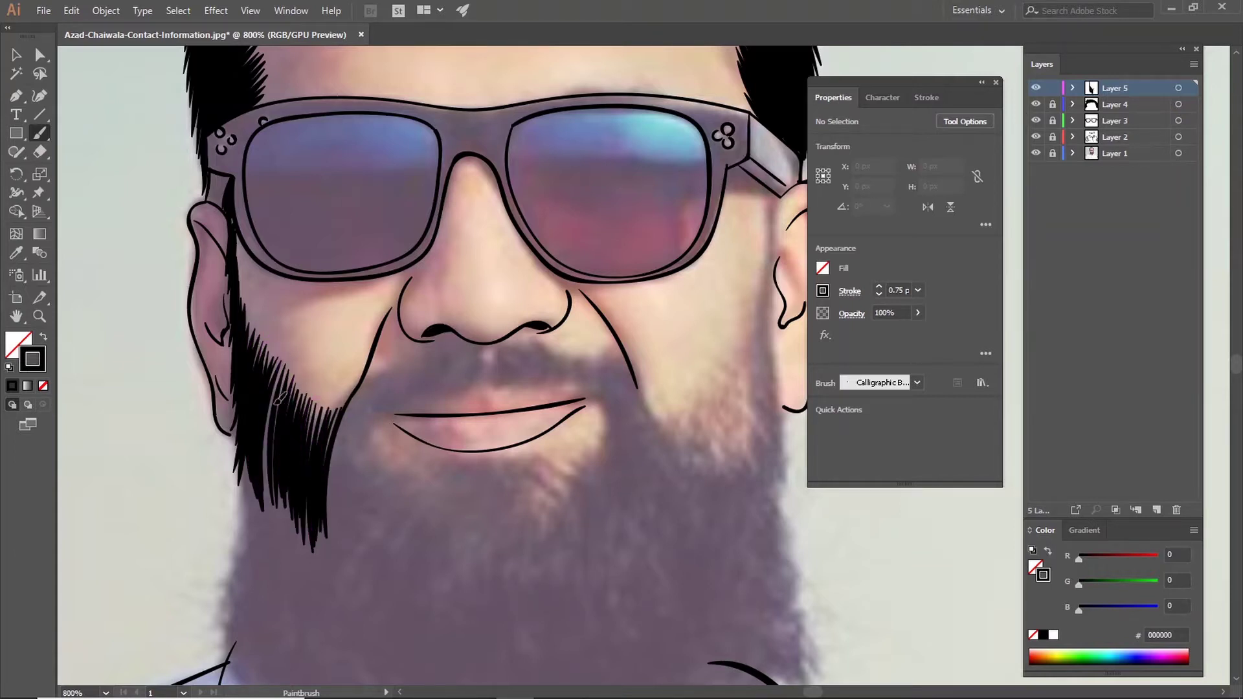
{"action": "left_click_drag", "start_coordinate": [236, 521], "coordinate": [249, 457]}
{"action": "scroll", "coordinate": [246, 486], "scroll_direction": "down", "scroll_amount": 2}
{"action": "mouse_move", "coordinate": [256, 415]}
{"action": "left_mouse_down"}
{"action": "mouse_move", "coordinate": [240, 508]}
{"action": "mouse_move", "coordinate": [217, 424]}
{"action": "left_mouse_up"}
{"action": "mouse_move", "coordinate": [198, 492]}
{"action": "left_mouse_down"}
{"action": "mouse_move", "coordinate": [239, 366]}
{"action": "mouse_move", "coordinate": [223, 366]}
{"action": "mouse_move", "coordinate": [259, 511]}
{"action": "left_mouse_up"}
{"action": "scroll", "coordinate": [453, 324], "scroll_direction": "up", "scroll_amount": 4}
Step: Fan black hair strokes from beside the right ear down the right beard edge
{"action": "scroll", "coordinate": [454, 324], "scroll_direction": "right", "scroll_amount": 4}
{"action": "left_click_drag", "start_coordinate": [521, 262], "coordinate": [518, 496]}
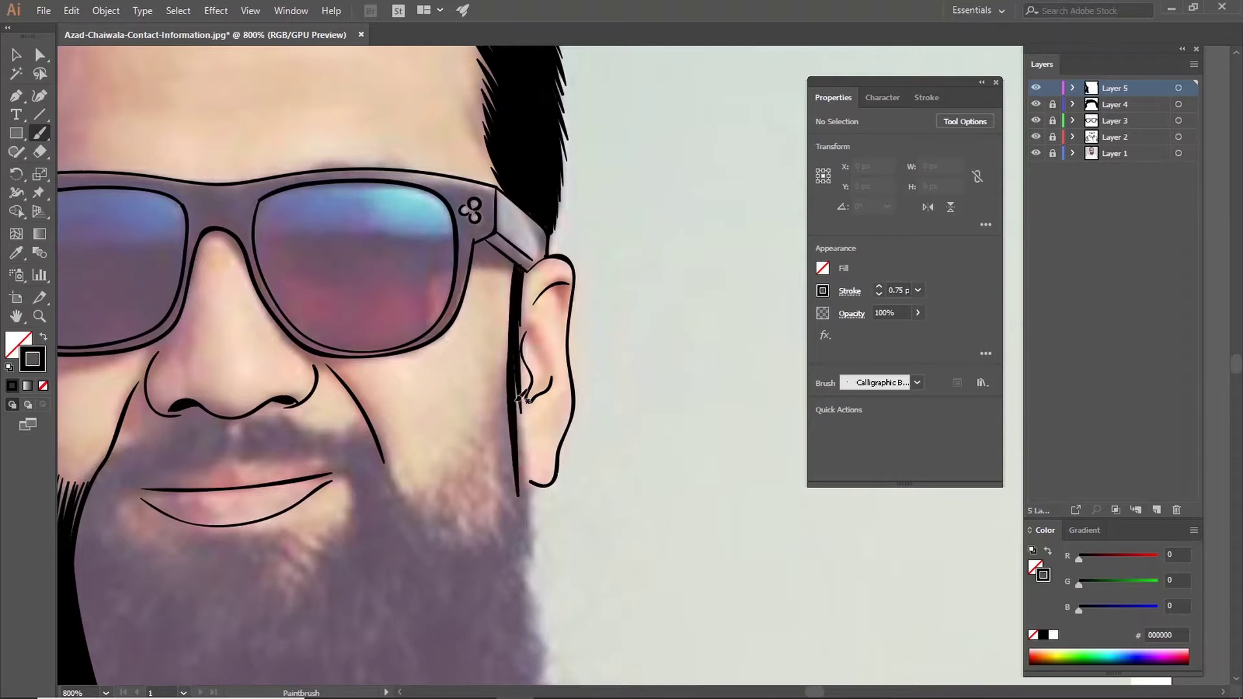
{"action": "left_click_drag", "start_coordinate": [521, 398], "coordinate": [505, 621]}
{"action": "mouse_move", "coordinate": [511, 427]}
{"action": "left_mouse_down"}
{"action": "mouse_move", "coordinate": [495, 621]}
{"action": "mouse_move", "coordinate": [447, 479]}
{"action": "mouse_move", "coordinate": [479, 635]}
{"action": "left_mouse_up"}
{"action": "mouse_move", "coordinate": [427, 498]}
{"action": "left_mouse_down"}
{"action": "mouse_move", "coordinate": [463, 637]}
{"action": "mouse_move", "coordinate": [447, 641]}
{"action": "left_mouse_up"}
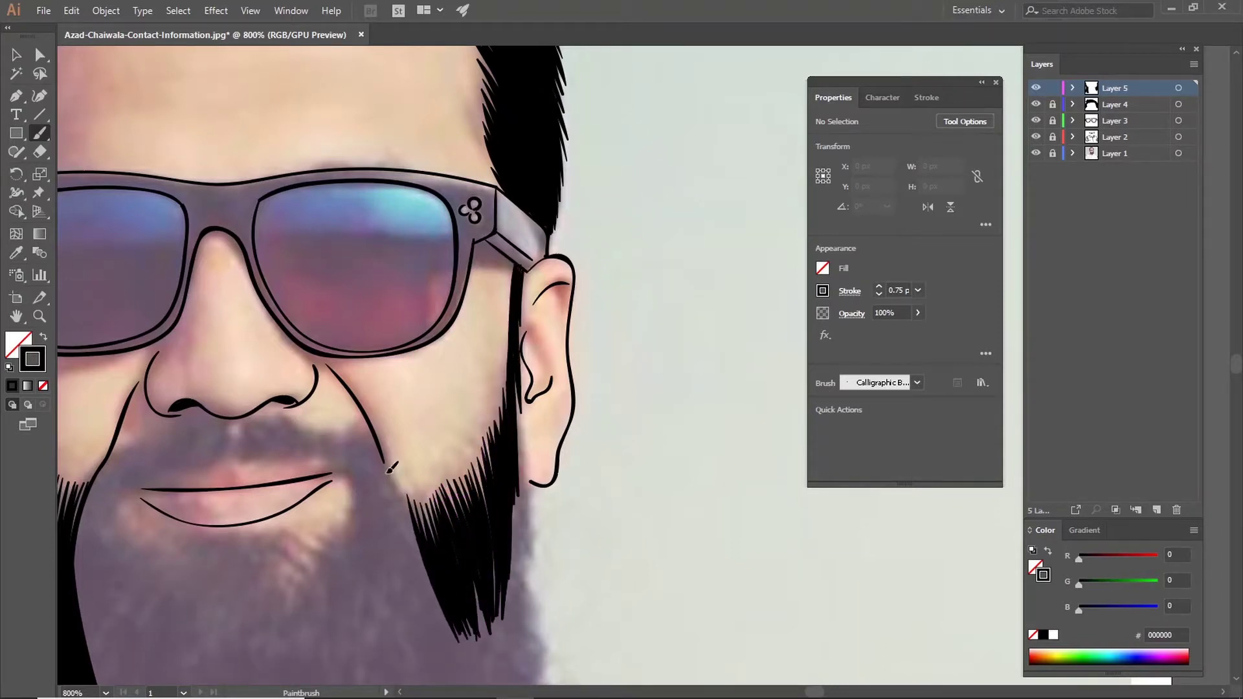
{"action": "left_click_drag", "start_coordinate": [382, 446], "coordinate": [427, 641]}
Step: Add long strokes along the lower-right beard edge
{"action": "scroll", "coordinate": [531, 251], "scroll_direction": "down", "scroll_amount": 3}
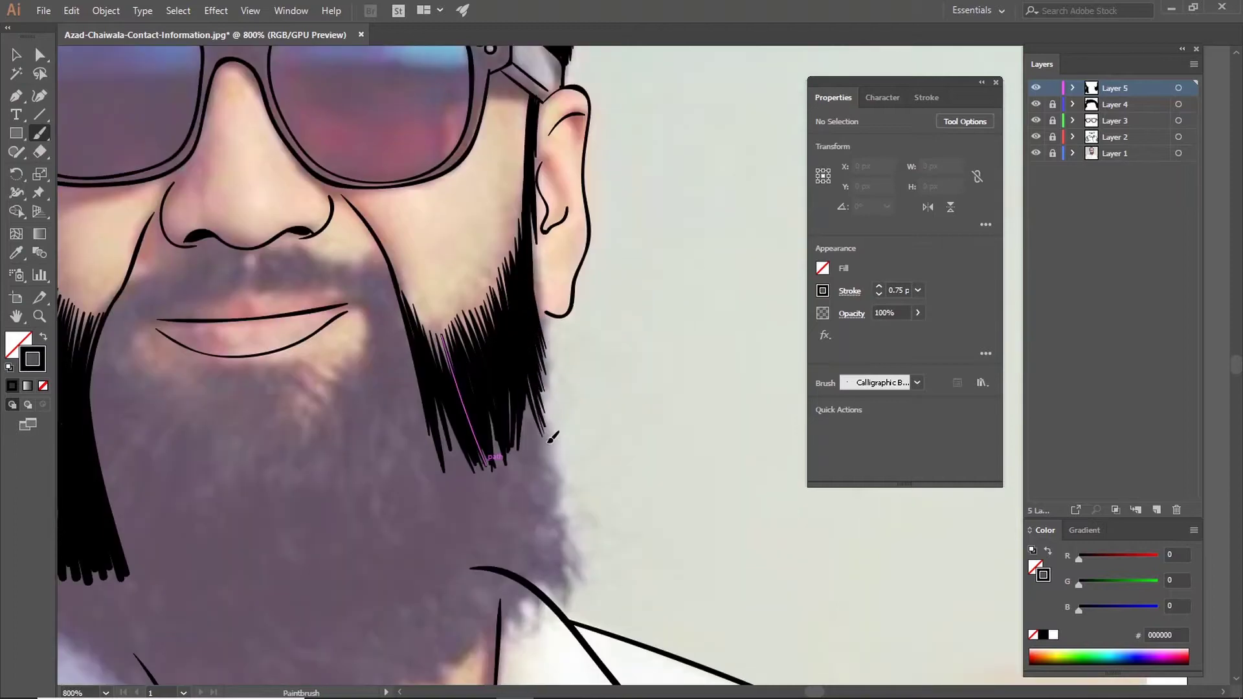
{"action": "left_click_drag", "start_coordinate": [529, 255], "coordinate": [556, 476]}
{"action": "left_click_drag", "start_coordinate": [537, 378], "coordinate": [573, 570]}
{"action": "left_click_drag", "start_coordinate": [469, 500], "coordinate": [570, 602]}
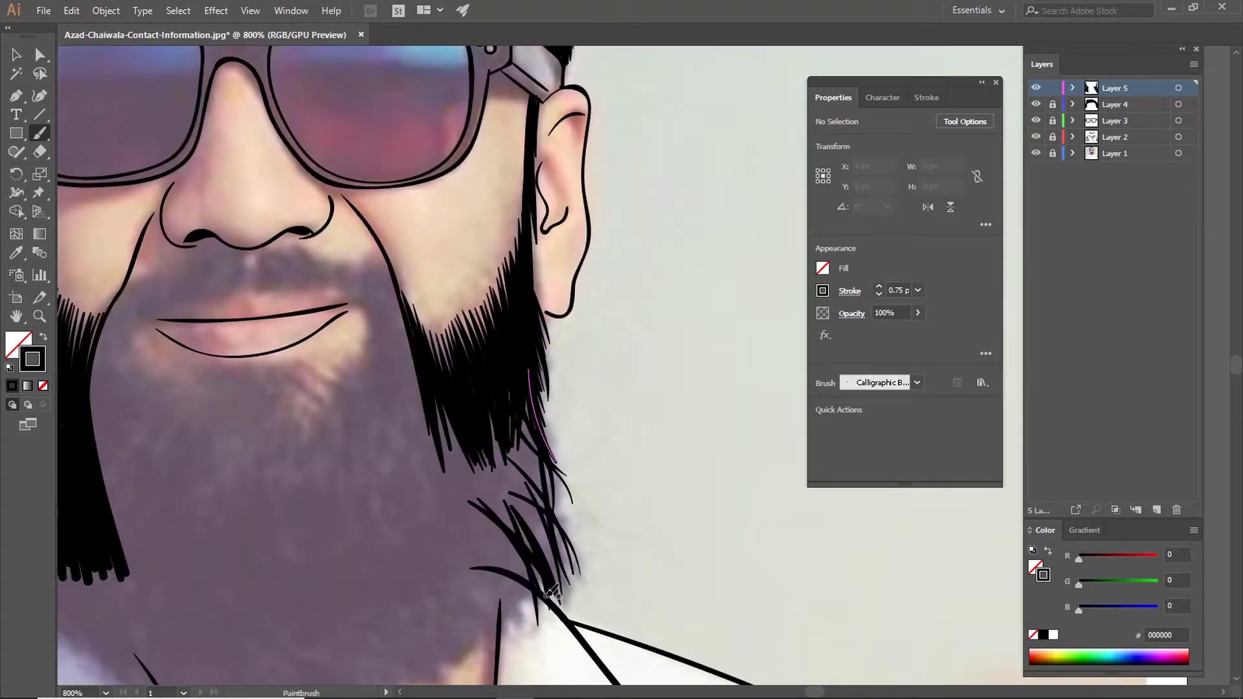
{"action": "left_click_drag", "start_coordinate": [531, 373], "coordinate": [582, 600]}
{"action": "left_click_drag", "start_coordinate": [544, 431], "coordinate": [499, 505]}
{"action": "scroll", "coordinate": [533, 440], "scroll_direction": "down", "scroll_amount": 3}
{"action": "left_click_drag", "start_coordinate": [521, 331], "coordinate": [485, 479]}
{"action": "left_click_drag", "start_coordinate": [495, 366], "coordinate": [453, 512]}
Step: Fill the lower beard with overlapping vertical hair strokes
{"action": "mouse_move", "coordinate": [405, 402]}
{"action": "left_mouse_down"}
{"action": "mouse_move", "coordinate": [427, 518]}
{"action": "mouse_move", "coordinate": [395, 550]}
{"action": "left_mouse_up"}
{"action": "left_click_drag", "start_coordinate": [301, 388], "coordinate": [382, 556]}
{"action": "left_click_drag", "start_coordinate": [358, 408], "coordinate": [349, 560]}
{"action": "left_click_drag", "start_coordinate": [421, 301], "coordinate": [446, 492]}
{"action": "mouse_move", "coordinate": [395, 318]}
{"action": "left_mouse_down"}
{"action": "mouse_move", "coordinate": [424, 473]}
{"action": "mouse_move", "coordinate": [415, 521]}
{"action": "left_mouse_up"}
{"action": "left_click_drag", "start_coordinate": [431, 505], "coordinate": [399, 339]}
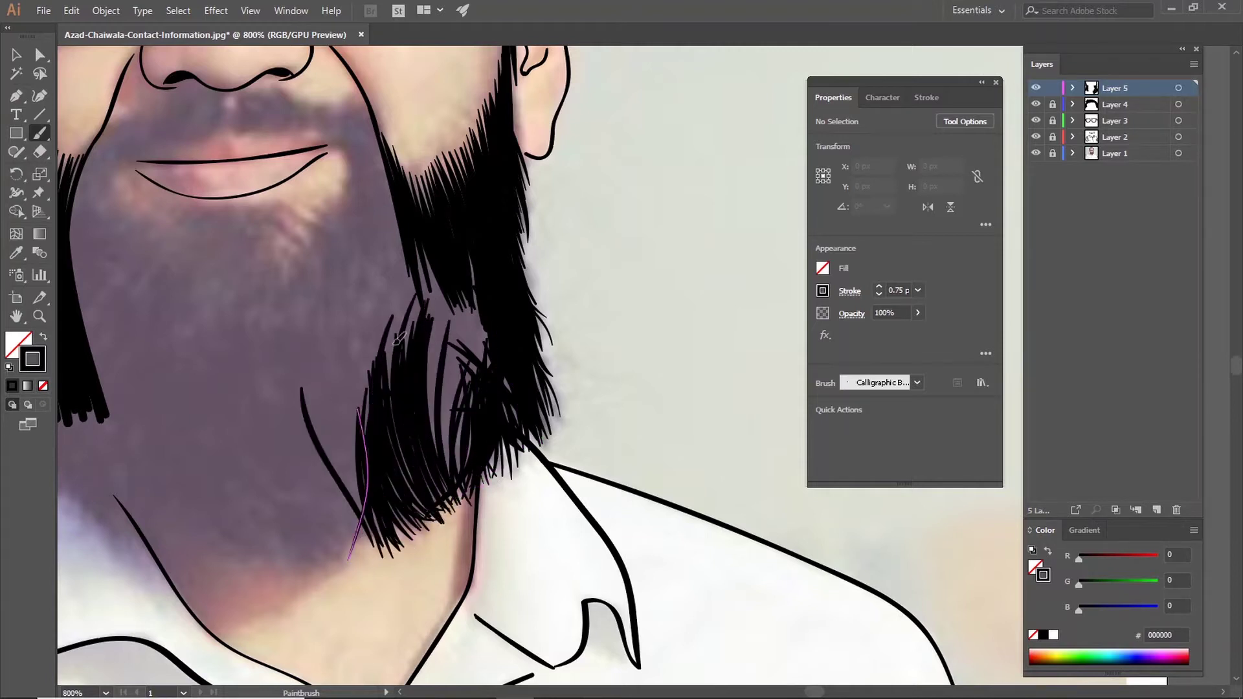
{"action": "left_click_drag", "start_coordinate": [480, 324], "coordinate": [450, 480]}
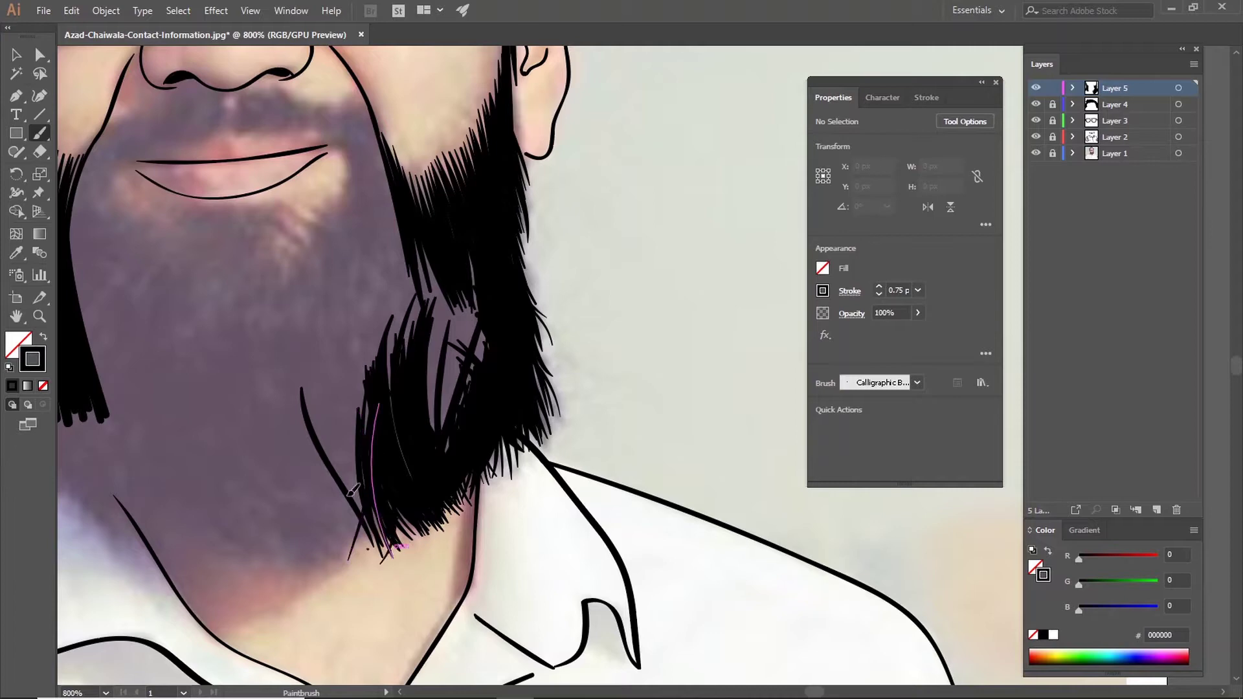
Step: Add hanging hair strokes along the left beard edge
{"action": "left_click_drag", "start_coordinate": [292, 402], "coordinate": [420, 450]}
{"action": "left_click_drag", "start_coordinate": [136, 319], "coordinate": [97, 454]}
{"action": "left_click_drag", "start_coordinate": [149, 363], "coordinate": [126, 518]}
{"action": "left_click_drag", "start_coordinate": [127, 453], "coordinate": [162, 531]}
{"action": "left_click_drag", "start_coordinate": [102, 362], "coordinate": [119, 507]}
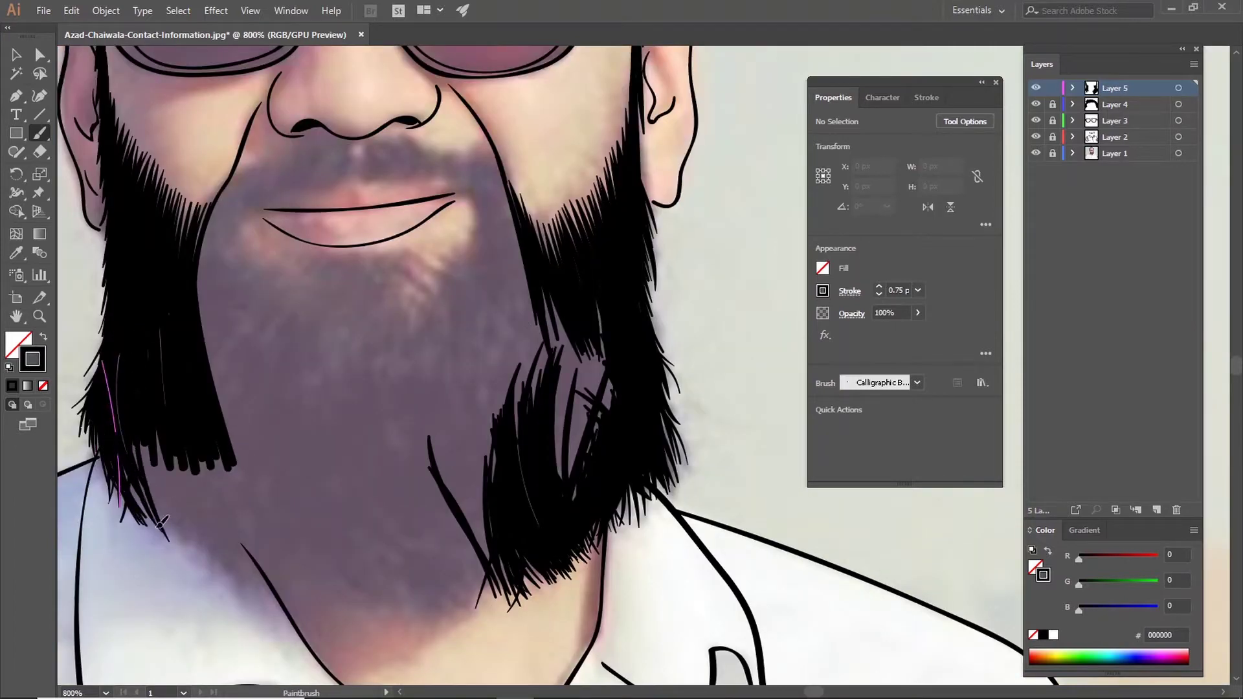
{"action": "left_click_drag", "start_coordinate": [146, 447], "coordinate": [185, 557]}
Step: Thicken the lower-right beard with thin hair strokes
{"action": "left_click_drag", "start_coordinate": [455, 590], "coordinate": [472, 444]}
{"action": "left_click_drag", "start_coordinate": [379, 311], "coordinate": [421, 463]}
{"action": "left_click_drag", "start_coordinate": [447, 295], "coordinate": [476, 466]}
{"action": "left_click_drag", "start_coordinate": [499, 314], "coordinate": [469, 476]}
{"action": "left_click_drag", "start_coordinate": [421, 304], "coordinate": [453, 479]}
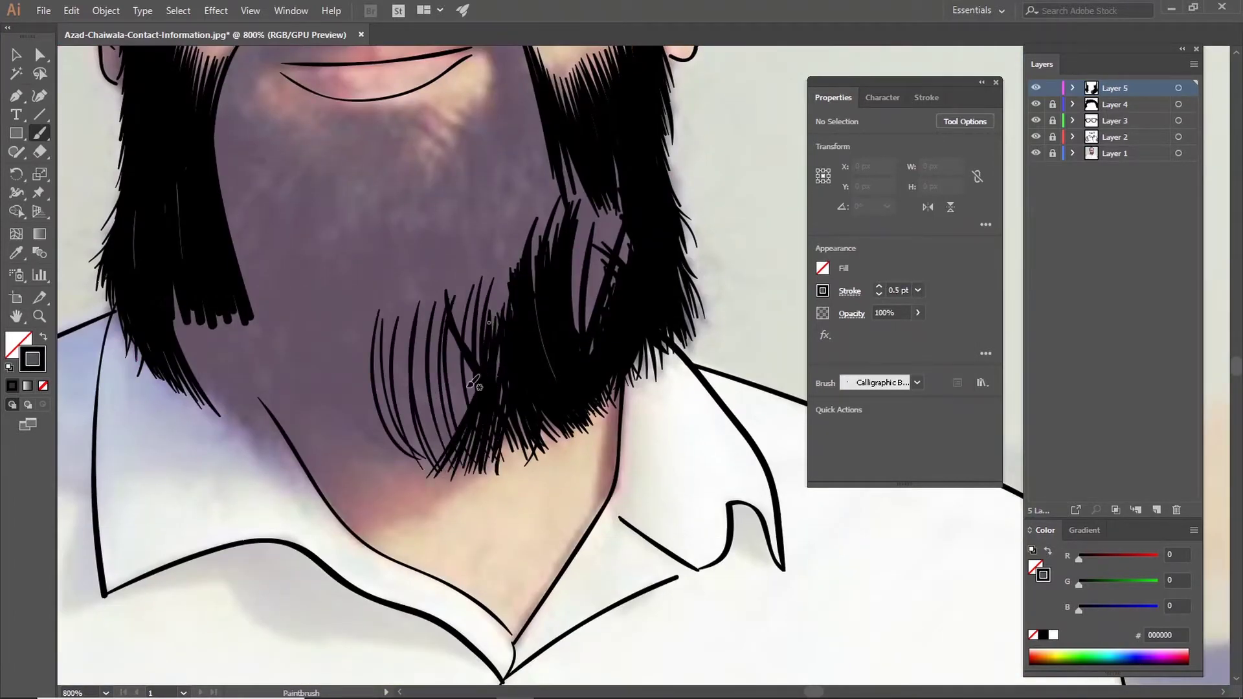
{"action": "left_click_drag", "start_coordinate": [472, 384], "coordinate": [434, 476]}
{"action": "left_click_drag", "start_coordinate": [463, 308], "coordinate": [402, 483]}
{"action": "left_click_drag", "start_coordinate": [424, 327], "coordinate": [382, 479]}
Step: Fill the left beard edge with more hair strokes
{"action": "left_click_drag", "start_coordinate": [200, 317], "coordinate": [233, 424]}
{"action": "left_click_drag", "start_coordinate": [178, 285], "coordinate": [206, 424]}
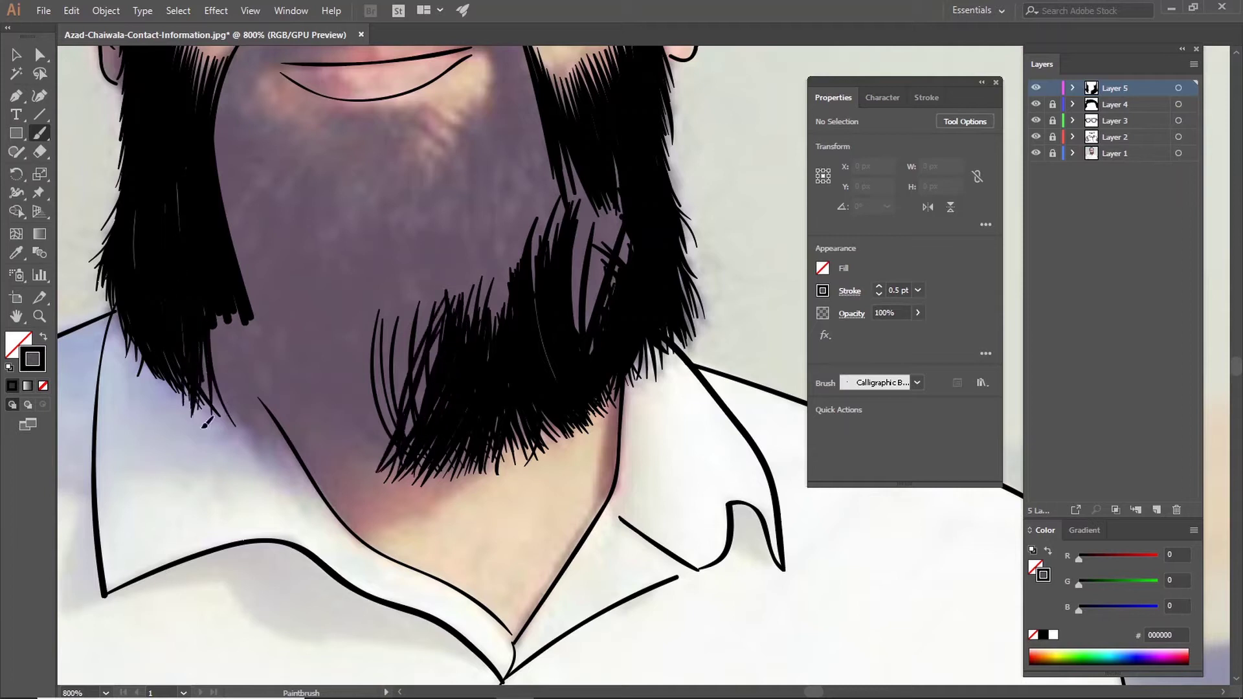
{"action": "mouse_move", "coordinate": [217, 327]}
{"action": "left_mouse_down"}
{"action": "mouse_move", "coordinate": [252, 437]}
{"action": "mouse_move", "coordinate": [321, 472]}
{"action": "left_mouse_up"}
{"action": "mouse_move", "coordinate": [259, 246]}
{"action": "left_mouse_down"}
{"action": "mouse_move", "coordinate": [304, 457]}
{"action": "mouse_move", "coordinate": [331, 463]}
{"action": "left_mouse_up"}
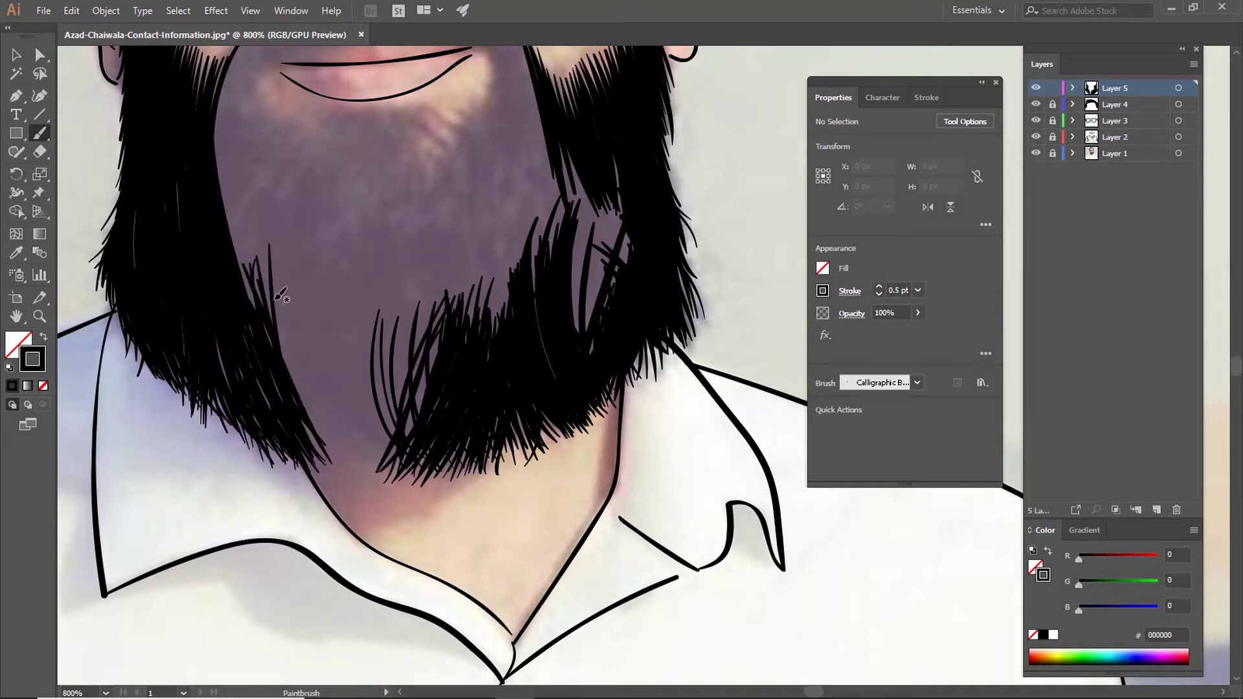
Step: Fill the gap in the middle of the beard with strokes
{"action": "left_click_drag", "start_coordinate": [277, 298], "coordinate": [320, 476]}
{"action": "left_click_drag", "start_coordinate": [441, 340], "coordinate": [366, 486]}
{"action": "left_click_drag", "start_coordinate": [314, 262], "coordinate": [363, 492]}
{"action": "left_click_drag", "start_coordinate": [401, 256], "coordinate": [379, 447]}
{"action": "left_click_drag", "start_coordinate": [347, 288], "coordinate": [366, 463]}
{"action": "left_click_drag", "start_coordinate": [412, 308], "coordinate": [388, 466]}
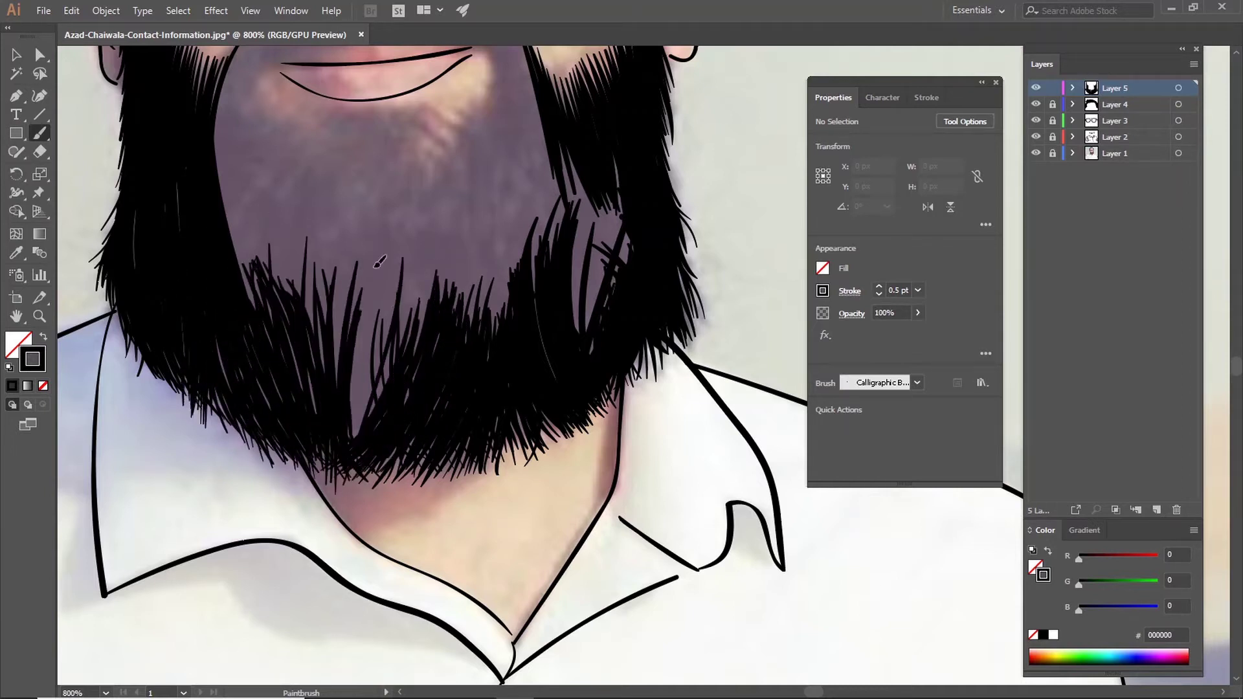
{"action": "left_click_drag", "start_coordinate": [378, 264], "coordinate": [372, 420]}
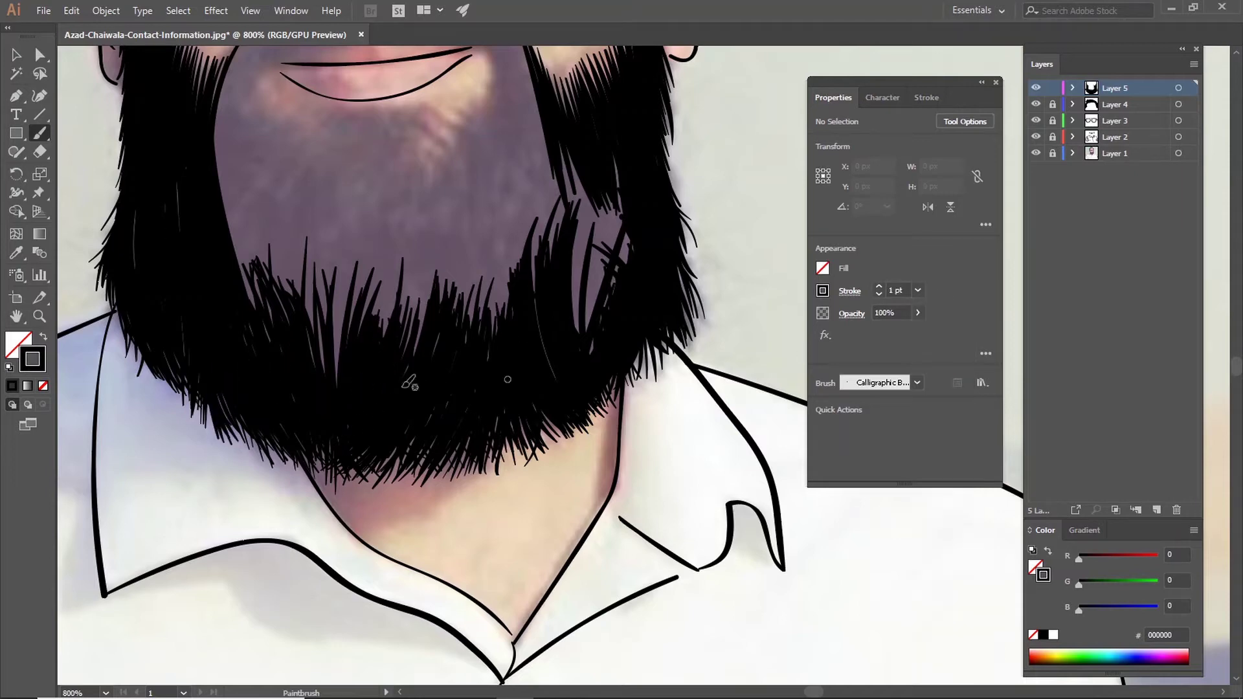
Step: Fill the central beard solid black up to the curved edge below the mouth
{"action": "left_click_drag", "start_coordinate": [557, 184], "coordinate": [502, 331]}
{"action": "left_click_drag", "start_coordinate": [612, 194], "coordinate": [453, 324]}
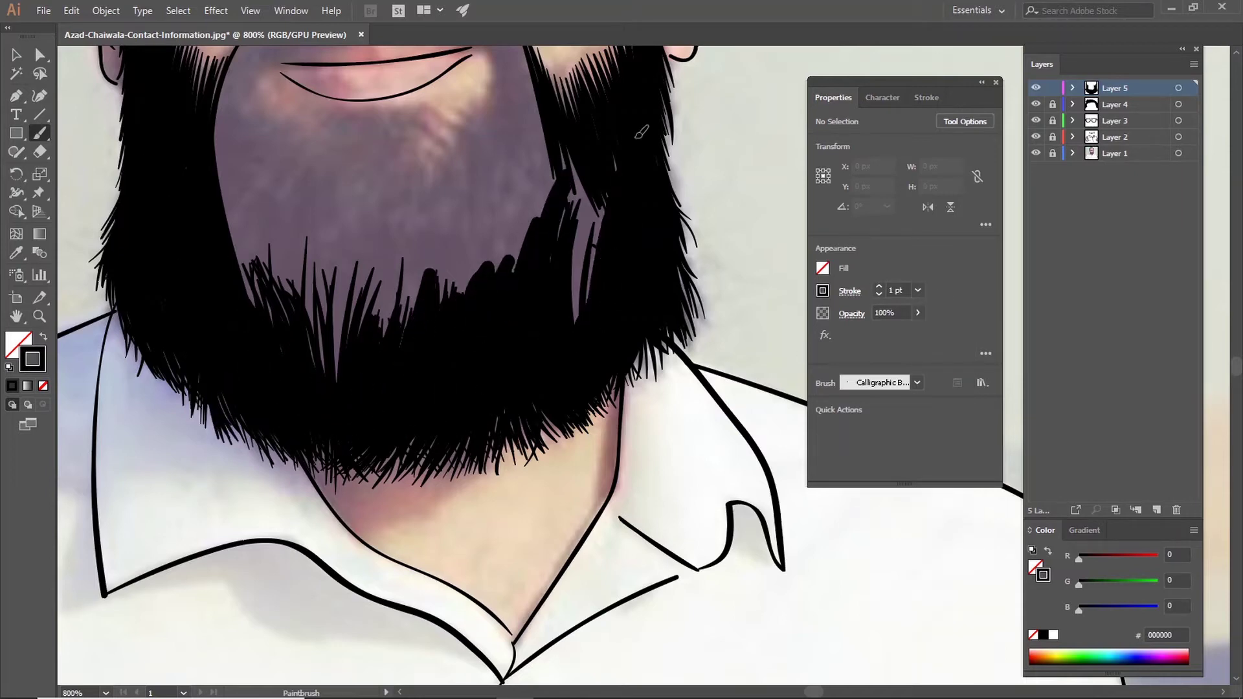
{"action": "scroll", "coordinate": [564, 321], "scroll_direction": "up", "scroll_amount": 5}
{"action": "mouse_move", "coordinate": [599, 146]}
{"action": "left_mouse_down"}
{"action": "mouse_move", "coordinate": [564, 320]}
{"action": "mouse_move", "coordinate": [453, 511]}
{"action": "left_mouse_up"}
{"action": "mouse_move", "coordinate": [464, 558]}
{"action": "left_mouse_down"}
{"action": "mouse_move", "coordinate": [286, 403]}
{"action": "mouse_move", "coordinate": [268, 315]}
{"action": "left_mouse_up"}
Step: Zoom in and paint moustache hairs under the nose, extending toward the beard
{"action": "key", "text": "ctrl+plus"}
{"action": "mouse_move", "coordinate": [366, 262]}
{"action": "left_mouse_down"}
{"action": "mouse_move", "coordinate": [359, 327]}
{"action": "mouse_move", "coordinate": [327, 333]}
{"action": "left_mouse_up"}
{"action": "mouse_move", "coordinate": [311, 260]}
{"action": "left_mouse_down"}
{"action": "mouse_move", "coordinate": [285, 335]}
{"action": "mouse_move", "coordinate": [255, 342]}
{"action": "left_mouse_up"}
{"action": "left_click_drag", "start_coordinate": [272, 279], "coordinate": [181, 372]}
{"action": "left_click_drag", "start_coordinate": [222, 299], "coordinate": [189, 379]}
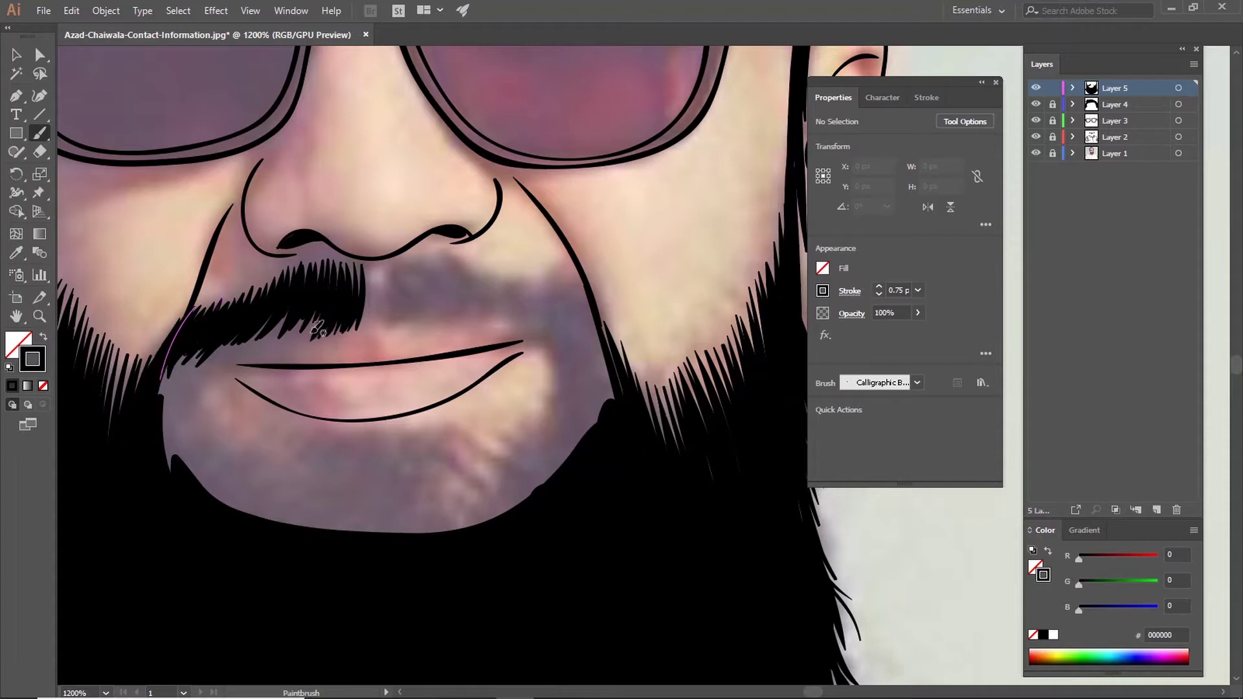
Step: Add beard strokes along both chin edges to narrow the bare chin
{"action": "left_click_drag", "start_coordinate": [223, 350], "coordinate": [165, 434]}
{"action": "left_click_drag", "start_coordinate": [208, 392], "coordinate": [193, 482]}
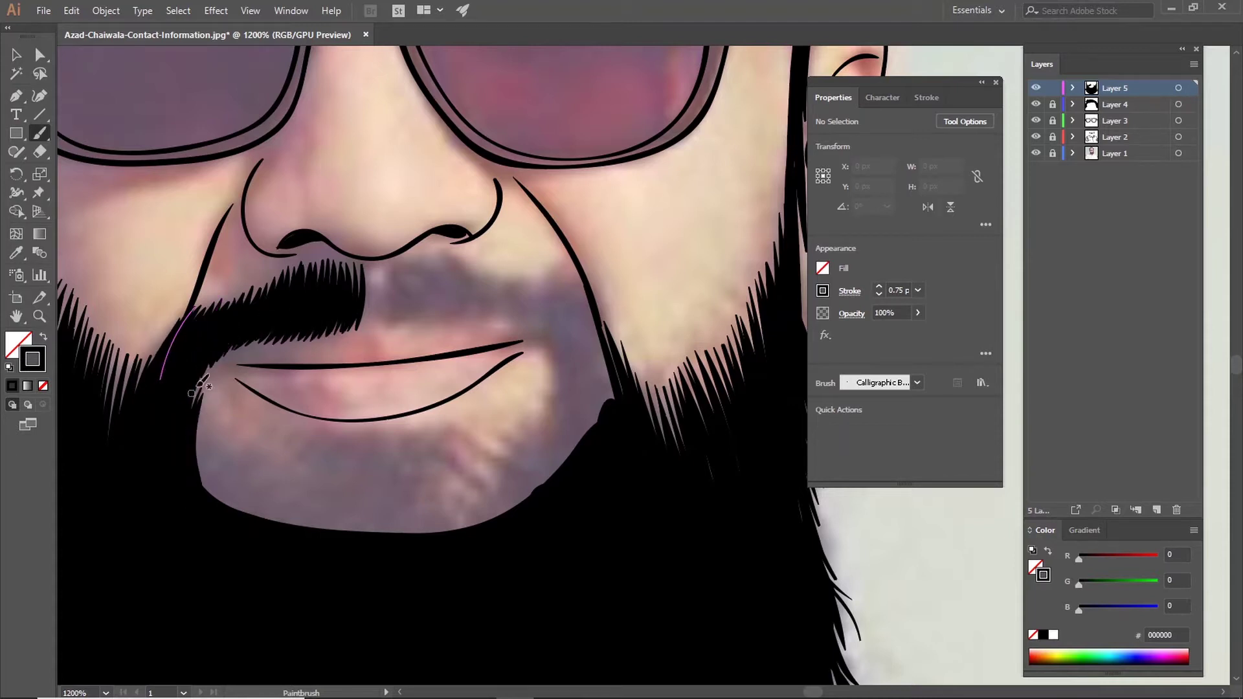
{"action": "left_click_drag", "start_coordinate": [226, 414], "coordinate": [222, 504]}
{"action": "left_click_drag", "start_coordinate": [554, 351], "coordinate": [571, 472]}
{"action": "mouse_move", "coordinate": [537, 404]}
{"action": "left_mouse_down"}
{"action": "mouse_move", "coordinate": [557, 528]}
{"action": "mouse_move", "coordinate": [544, 534]}
{"action": "left_mouse_up"}
{"action": "mouse_move", "coordinate": [492, 432]}
{"action": "left_mouse_down"}
{"action": "mouse_move", "coordinate": [515, 567]}
{"action": "mouse_move", "coordinate": [512, 537]}
{"action": "left_mouse_up"}
{"action": "left_click_drag", "start_coordinate": [453, 431], "coordinate": [482, 550]}
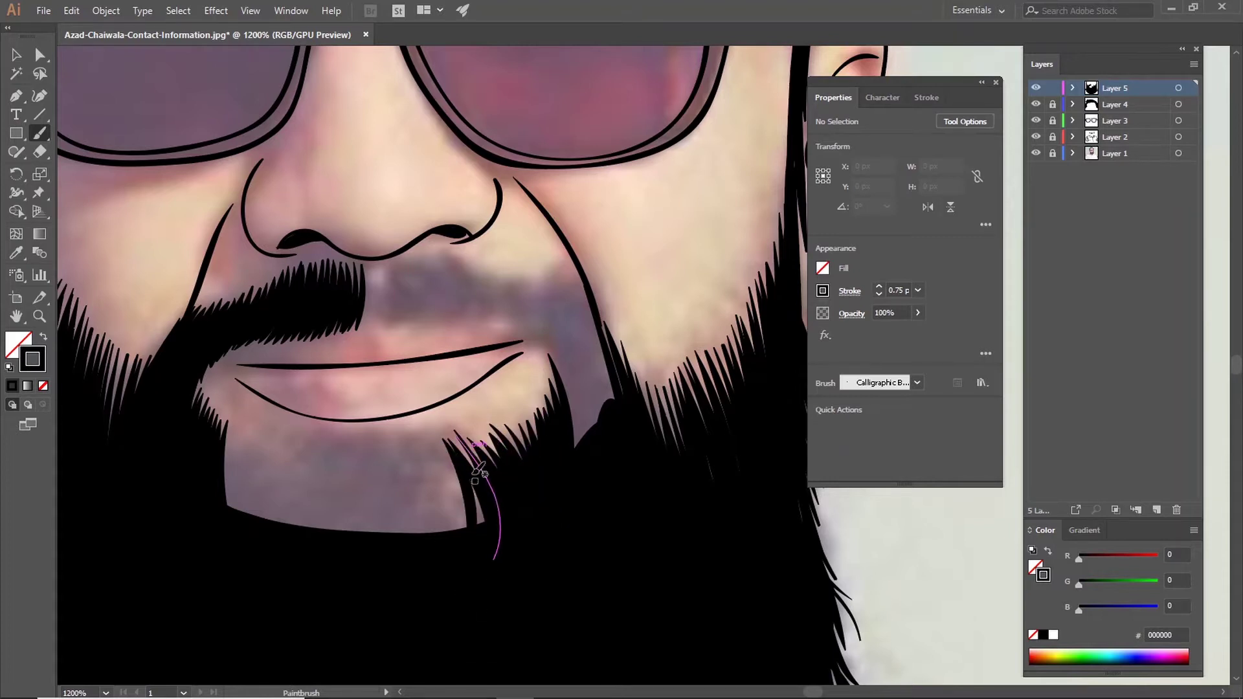
{"action": "left_click_drag", "start_coordinate": [233, 417], "coordinate": [226, 544]}
{"action": "left_click_drag", "start_coordinate": [278, 430], "coordinate": [265, 531]}
Step: Fill the bottom of the chin and the gaps near the right mouth corner with beard hair
{"action": "mouse_move", "coordinate": [311, 437]}
{"action": "left_mouse_down"}
{"action": "mouse_move", "coordinate": [304, 528]}
{"action": "mouse_move", "coordinate": [333, 531]}
{"action": "left_mouse_up"}
{"action": "mouse_move", "coordinate": [359, 447]}
{"action": "left_mouse_down"}
{"action": "mouse_move", "coordinate": [352, 533]}
{"action": "mouse_move", "coordinate": [385, 533]}
{"action": "left_mouse_up"}
{"action": "mouse_move", "coordinate": [417, 447]}
{"action": "left_mouse_down"}
{"action": "mouse_move", "coordinate": [413, 534]}
{"action": "mouse_move", "coordinate": [426, 578]}
{"action": "left_mouse_up"}
{"action": "left_click_drag", "start_coordinate": [457, 446], "coordinate": [463, 531]}
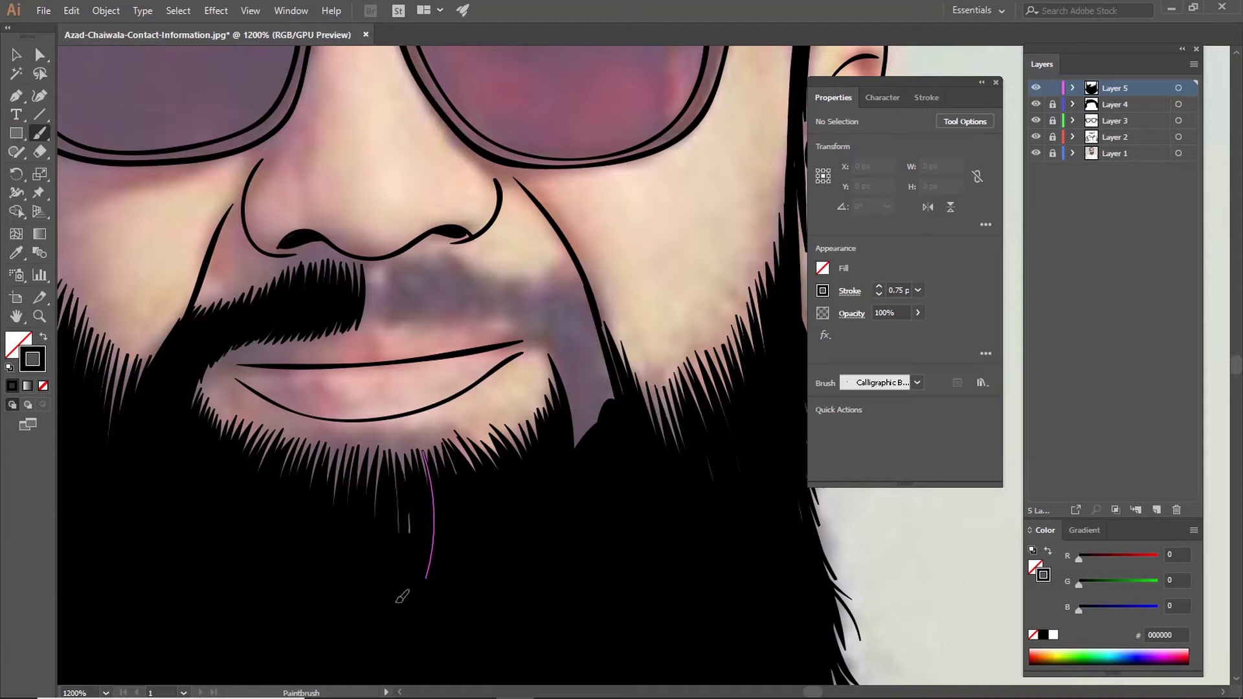
{"action": "left_click_drag", "start_coordinate": [396, 453], "coordinate": [394, 535]}
{"action": "left_click_drag", "start_coordinate": [568, 362], "coordinate": [587, 409]}
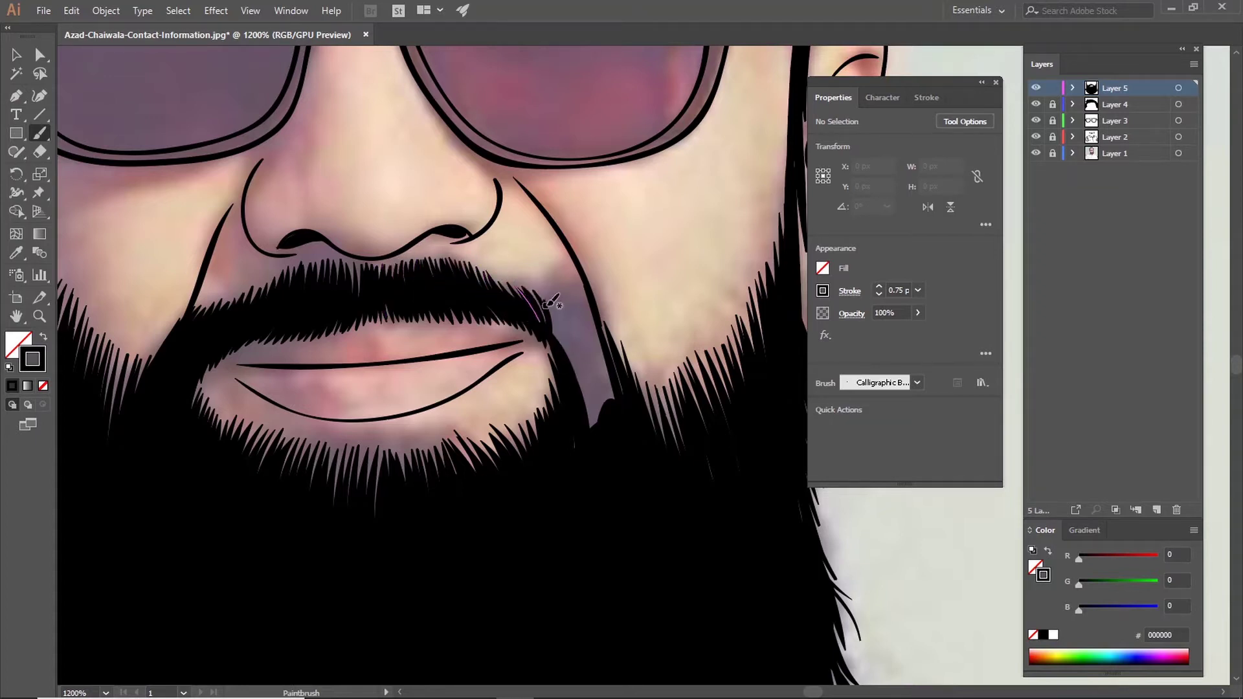
{"action": "left_click_drag", "start_coordinate": [509, 277], "coordinate": [561, 324]}
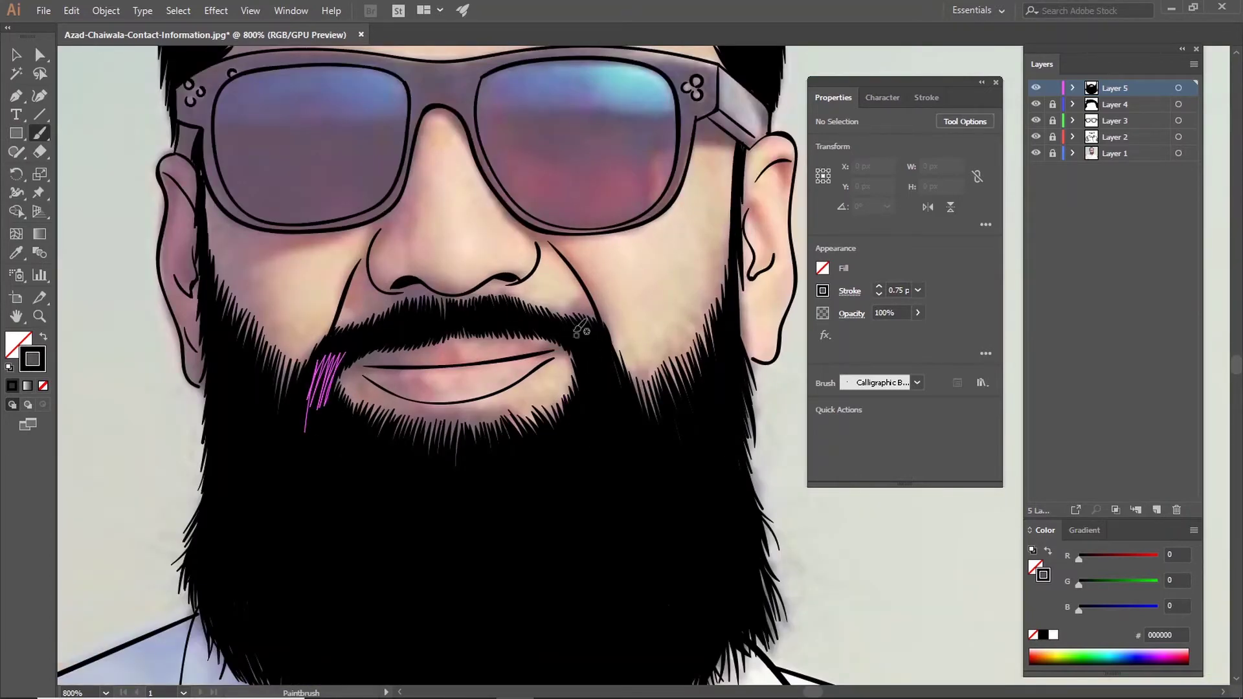
{"action": "left_click_drag", "start_coordinate": [570, 316], "coordinate": [588, 364]}
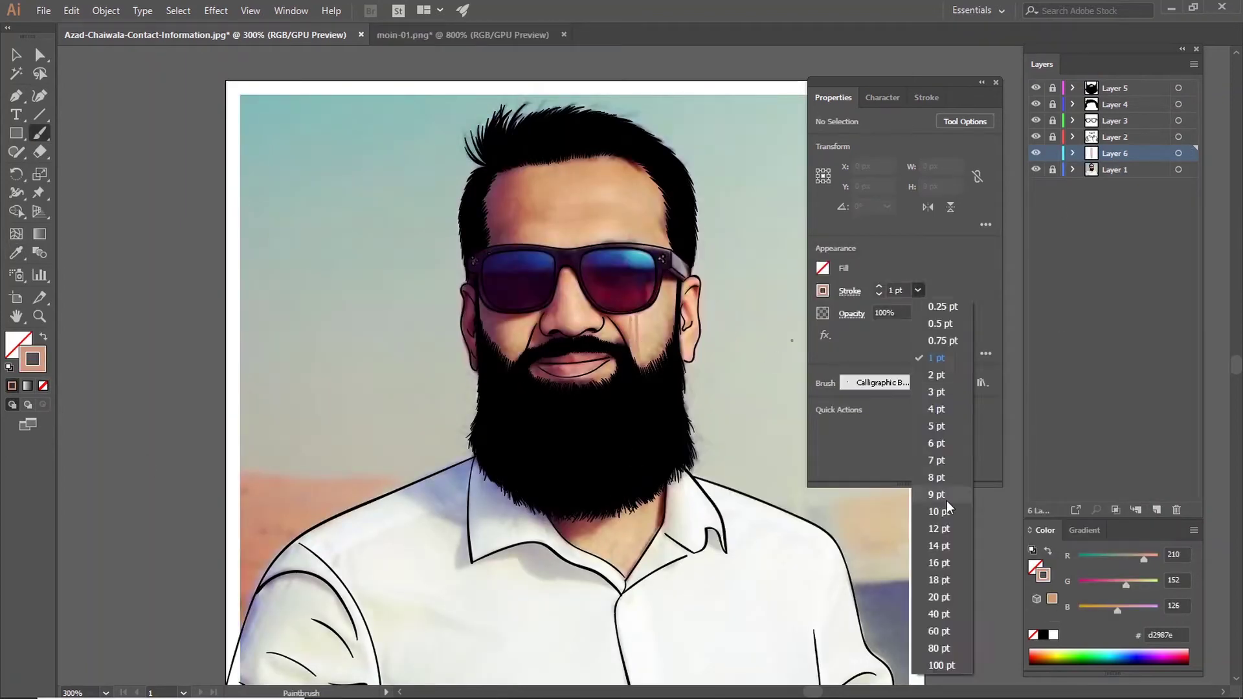
Step: Set the brush stroke to 10 pt and paint flat skin colour over the face
{"action": "left_click", "coordinate": [939, 512]}
{"action": "left_click_drag", "start_coordinate": [667, 214], "coordinate": [648, 388]}
{"action": "left_click_drag", "start_coordinate": [615, 162], "coordinate": [518, 389]}
{"action": "left_click_drag", "start_coordinate": [518, 194], "coordinate": [507, 182]}
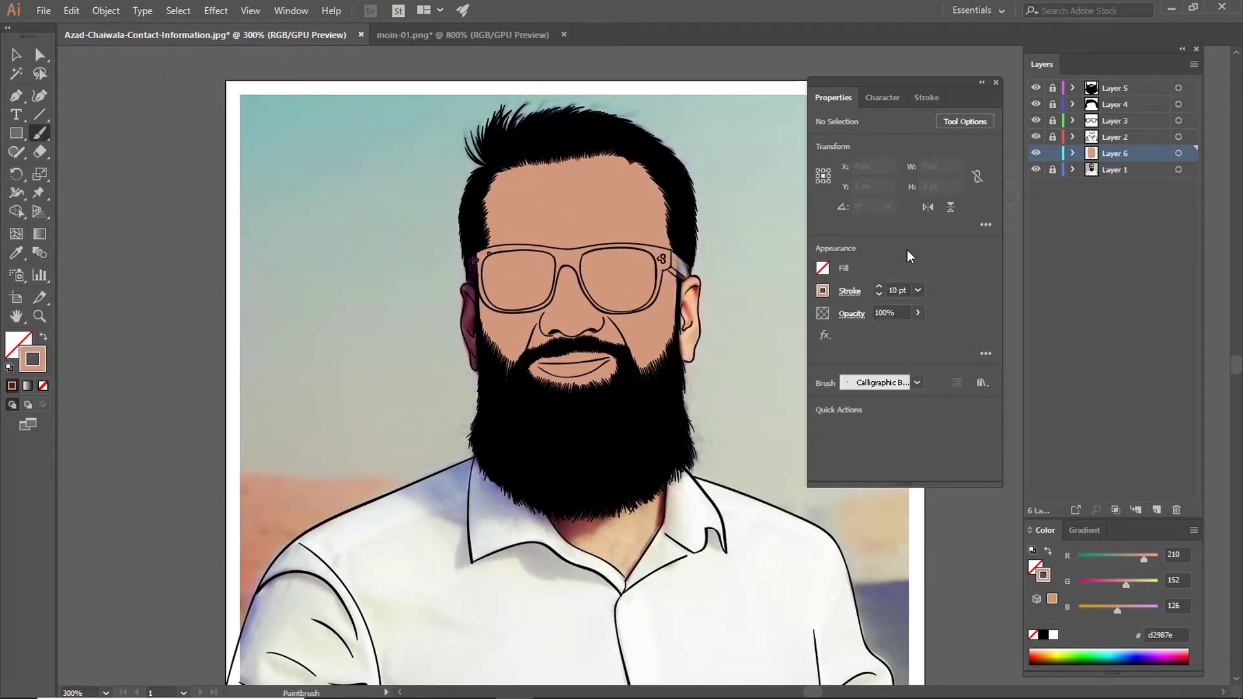
Step: Paint the interiors of both ears skin-coloured down to the earlobes
{"action": "key", "text": "ctrl+plus"}
{"action": "key", "text": "ctrl+plus"}
{"action": "key", "text": "ctrl+plus"}
{"action": "mouse_move", "coordinate": [701, 368]}
{"action": "left_mouse_down"}
{"action": "mouse_move", "coordinate": [724, 294]}
{"action": "mouse_move", "coordinate": [696, 389]}
{"action": "left_mouse_up"}
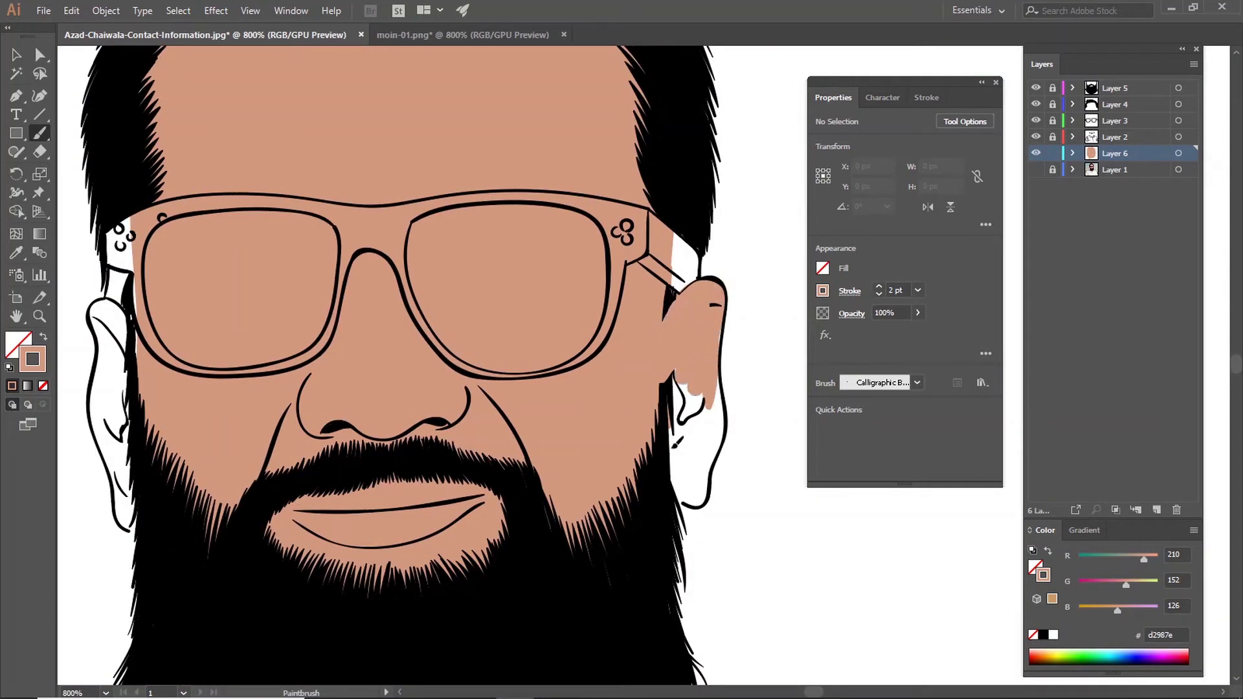
{"action": "left_click_drag", "start_coordinate": [689, 305], "coordinate": [717, 419]}
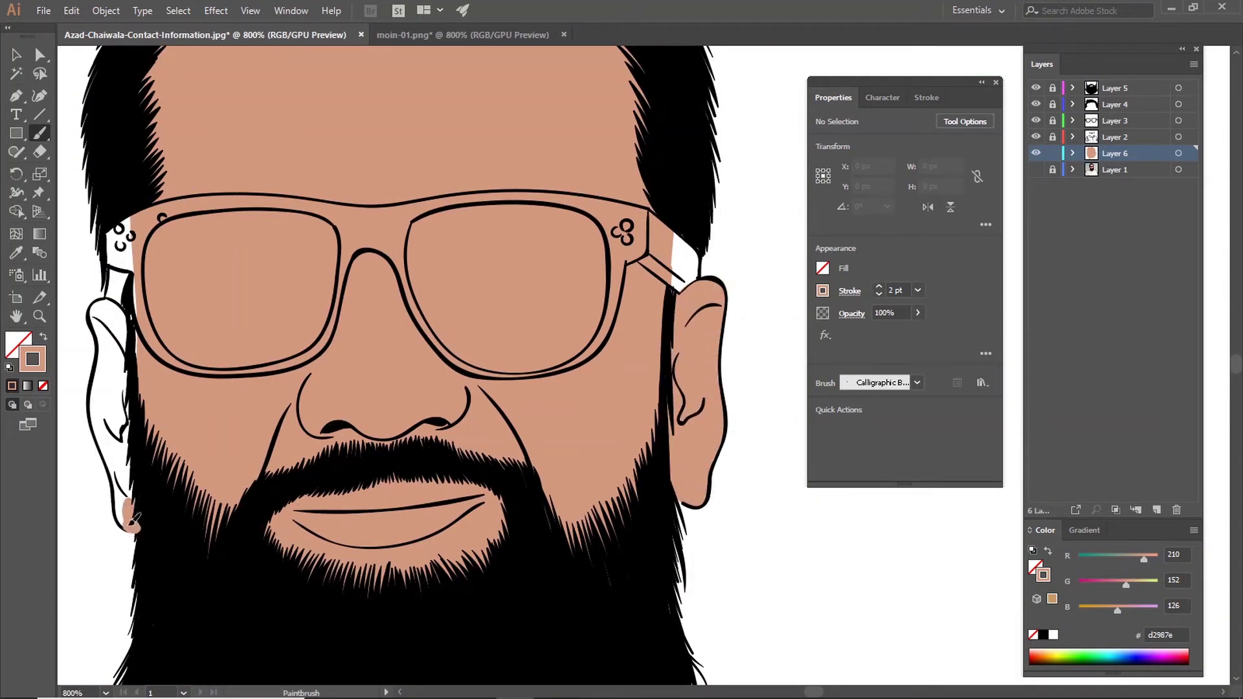
{"action": "left_click_drag", "start_coordinate": [106, 406], "coordinate": [104, 311]}
{"action": "left_click_drag", "start_coordinate": [120, 220], "coordinate": [126, 518]}
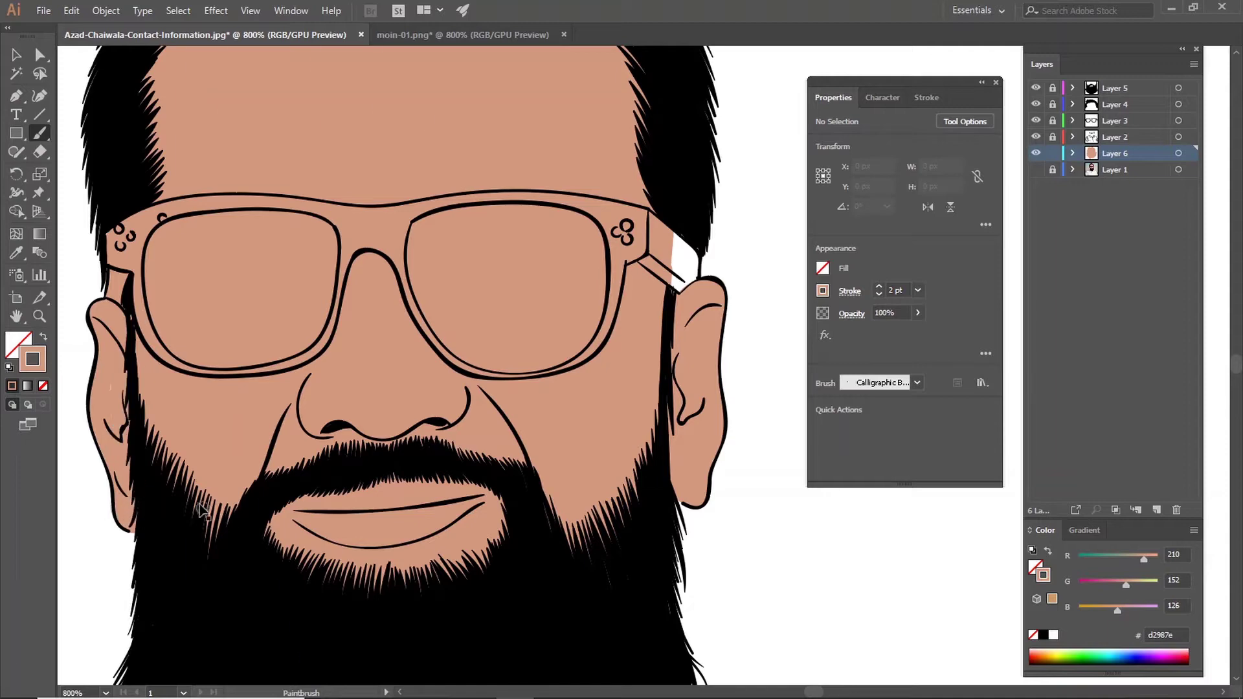
{"action": "key", "text": "ctrl+minus"}
{"action": "key", "text": "ctrl+minus"}
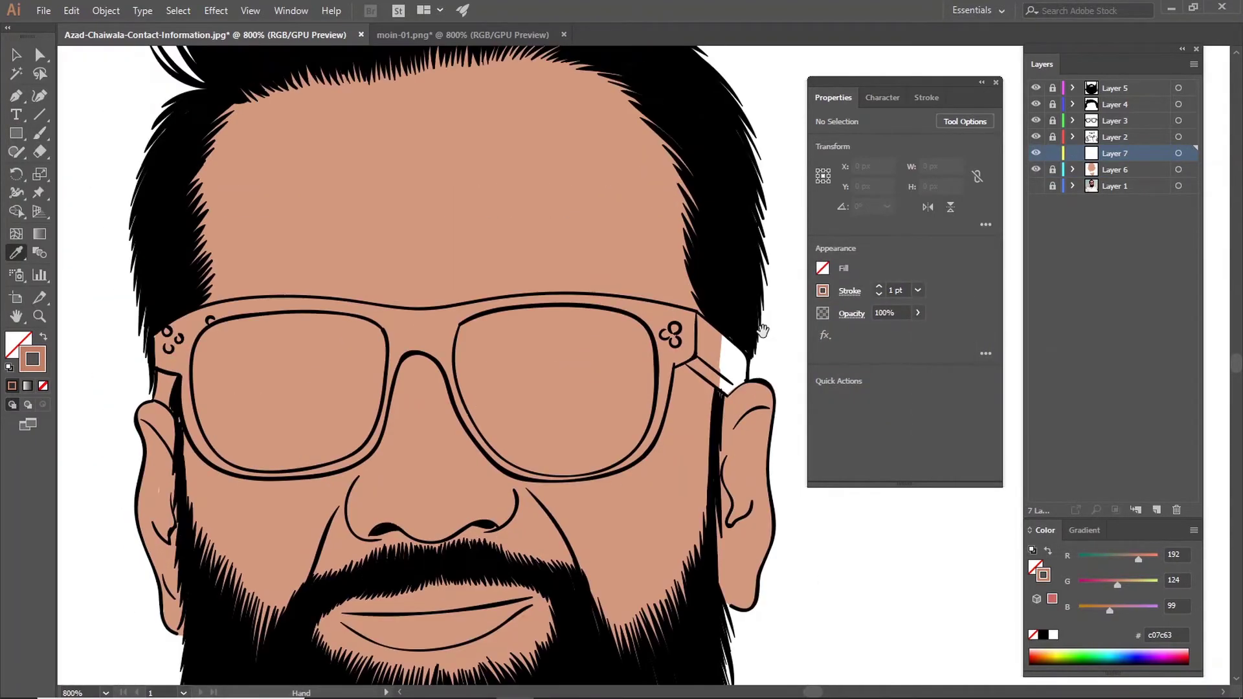
Step: Paint c07c63 shadows along the left and top hairline and under the sunglasses
{"action": "key", "text": "b"}
{"action": "left_click_drag", "start_coordinate": [236, 108], "coordinate": [226, 301]}
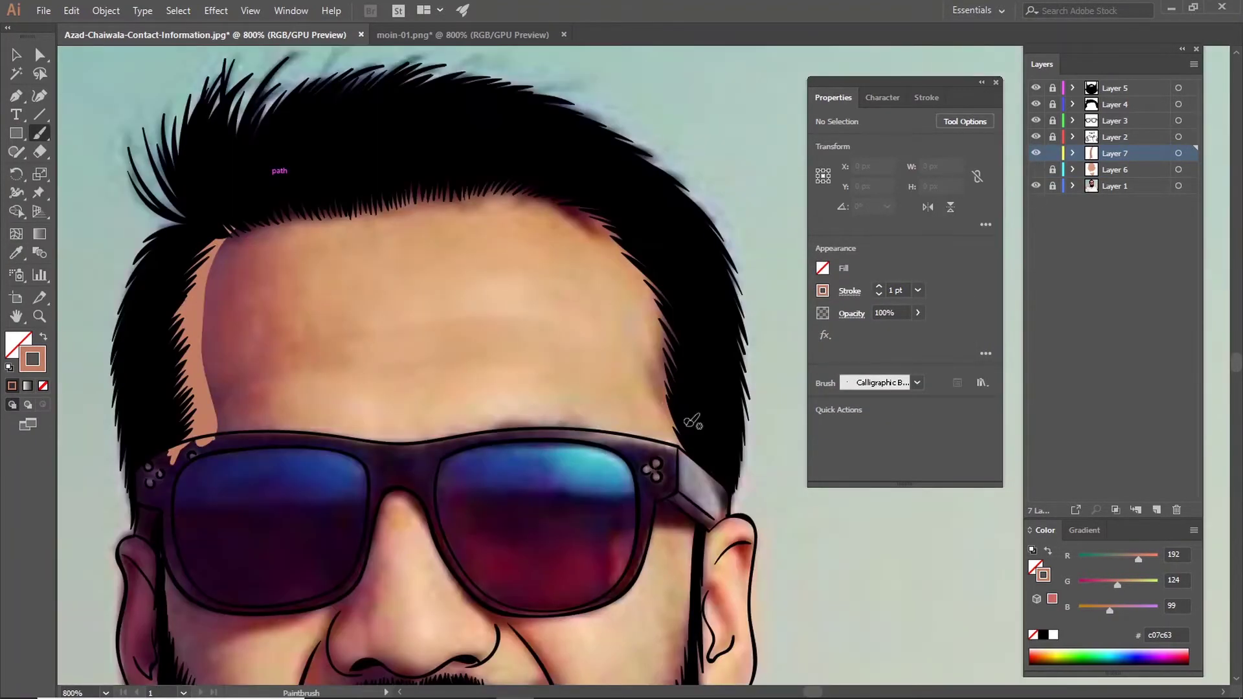
{"action": "left_click_drag", "start_coordinate": [560, 182], "coordinate": [227, 227]}
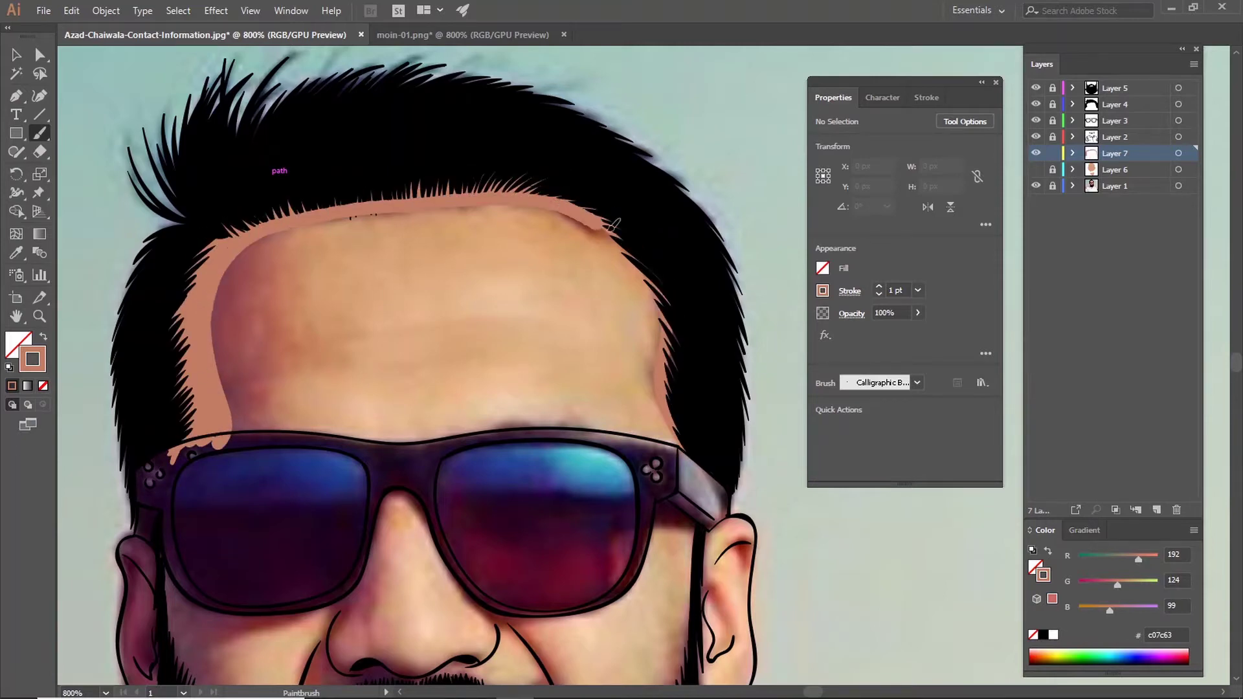
{"action": "scroll", "coordinate": [228, 333], "scroll_direction": "down", "scroll_amount": 5}
{"action": "left_click_drag", "start_coordinate": [228, 333], "coordinate": [664, 285]}
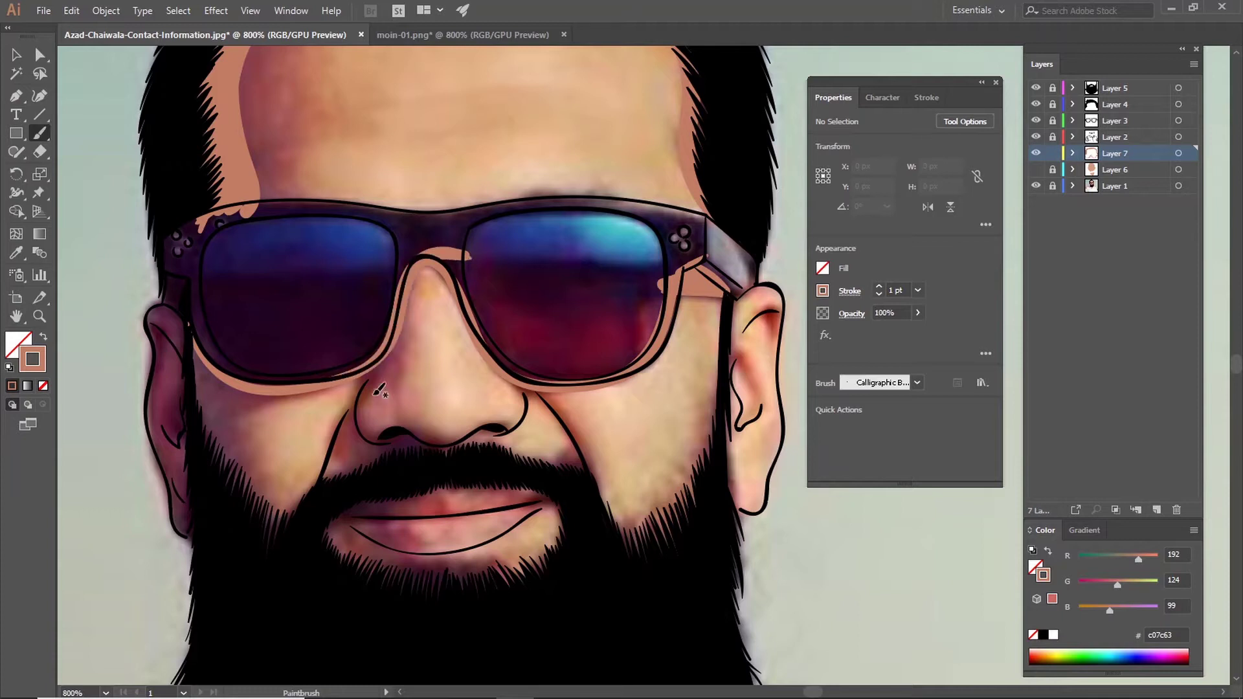
Step: Shade beside the nose, the left cheek and the right side of the lips
{"action": "left_click_drag", "start_coordinate": [389, 434], "coordinate": [395, 444]}
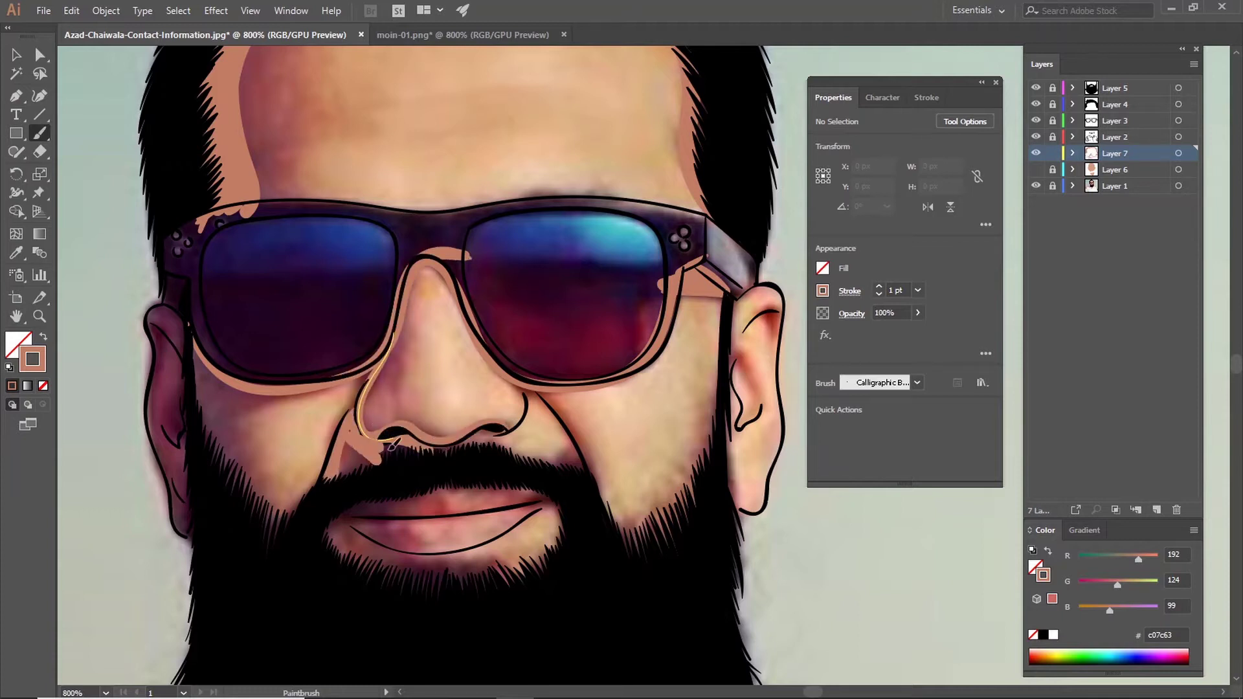
{"action": "left_click_drag", "start_coordinate": [237, 392], "coordinate": [240, 402]}
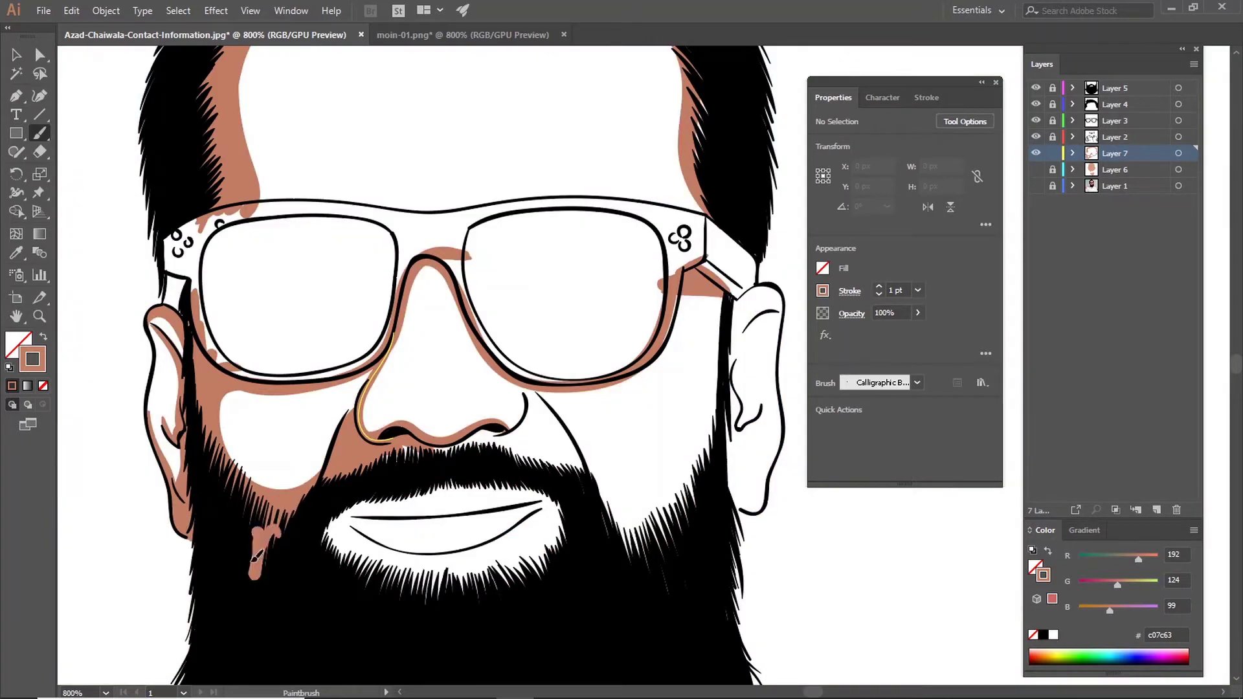
{"action": "left_click_drag", "start_coordinate": [256, 557], "coordinate": [257, 558]}
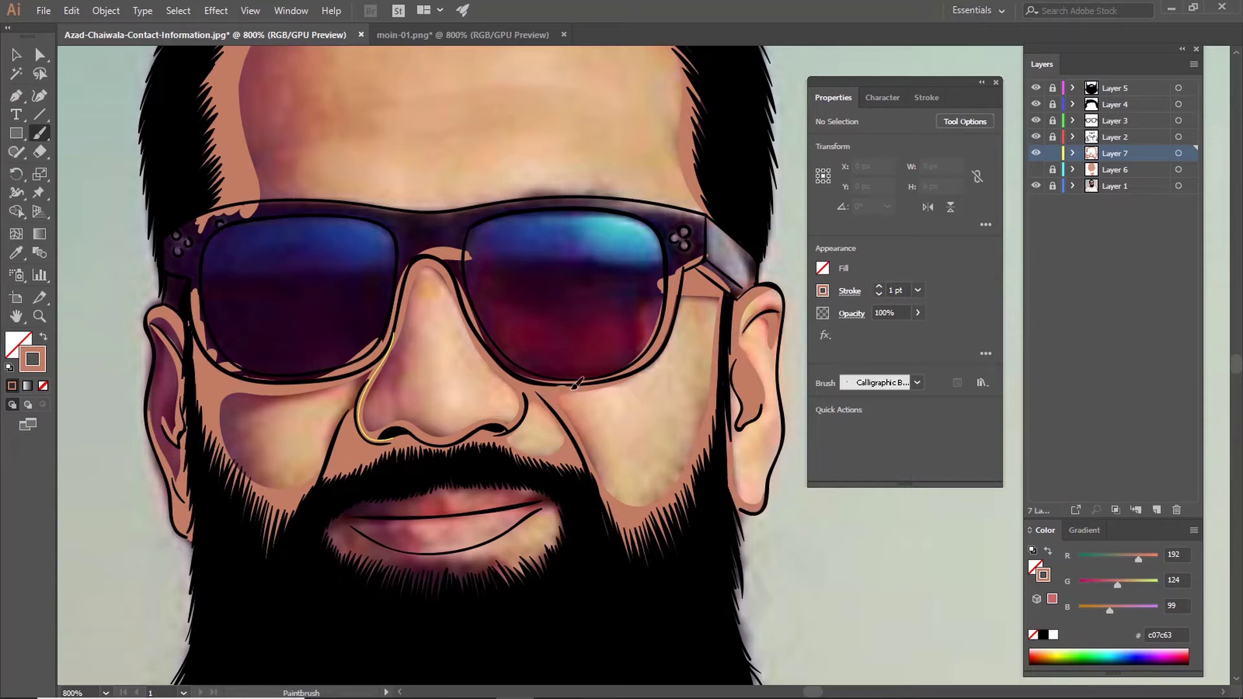
{"action": "left_click_drag", "start_coordinate": [574, 385], "coordinate": [555, 229]}
{"action": "left_click_drag", "start_coordinate": [480, 430], "coordinate": [536, 326]}
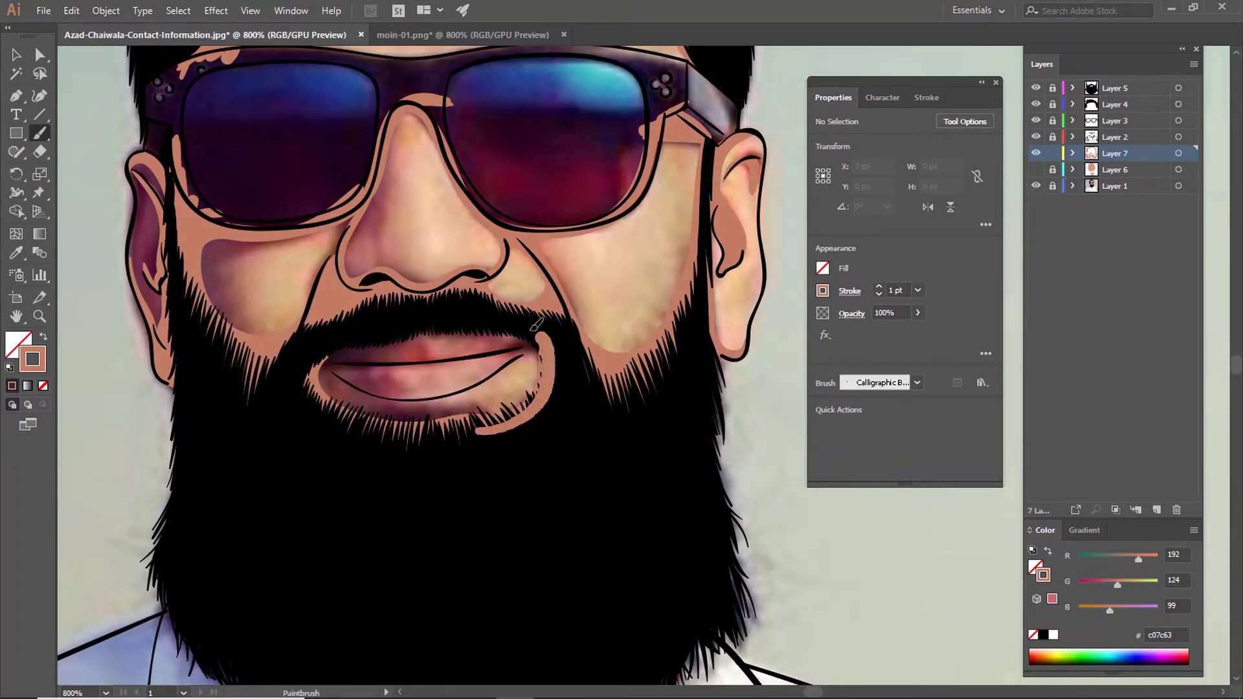
Step: Paint and reshape a shadow on the neck under the beard
{"action": "scroll", "coordinate": [445, 474], "scroll_direction": "down", "scroll_amount": 5}
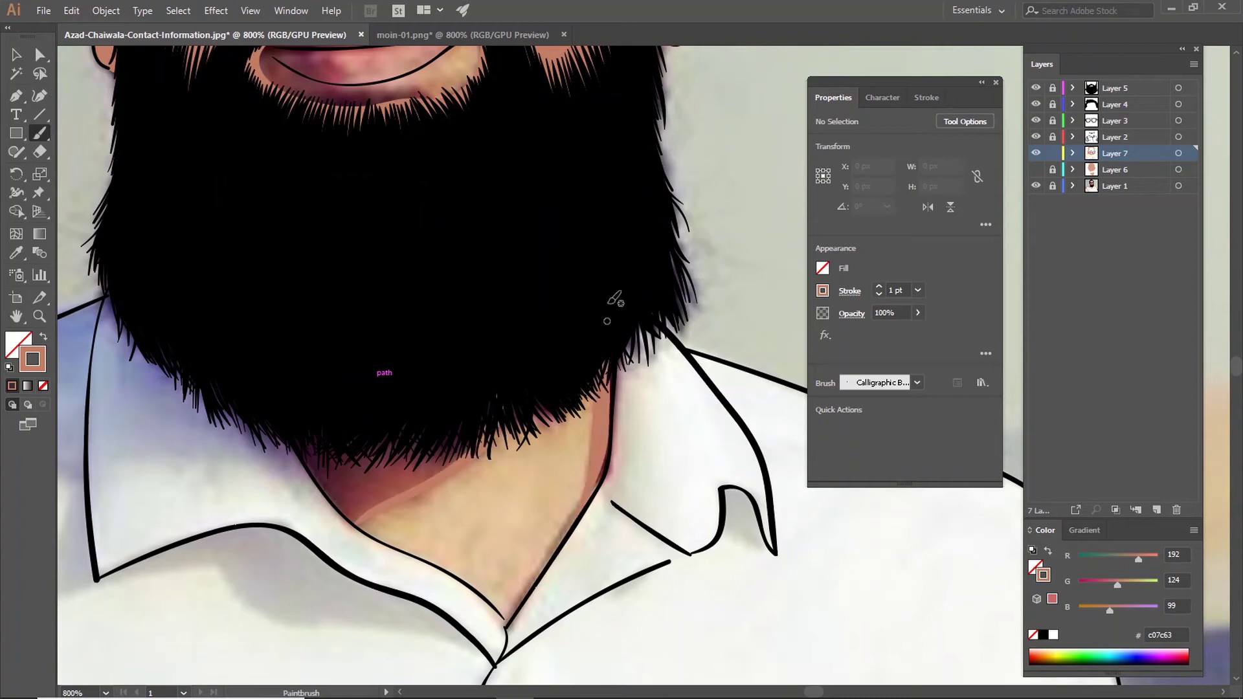
{"action": "left_click_drag", "start_coordinate": [371, 526], "coordinate": [361, 492]}
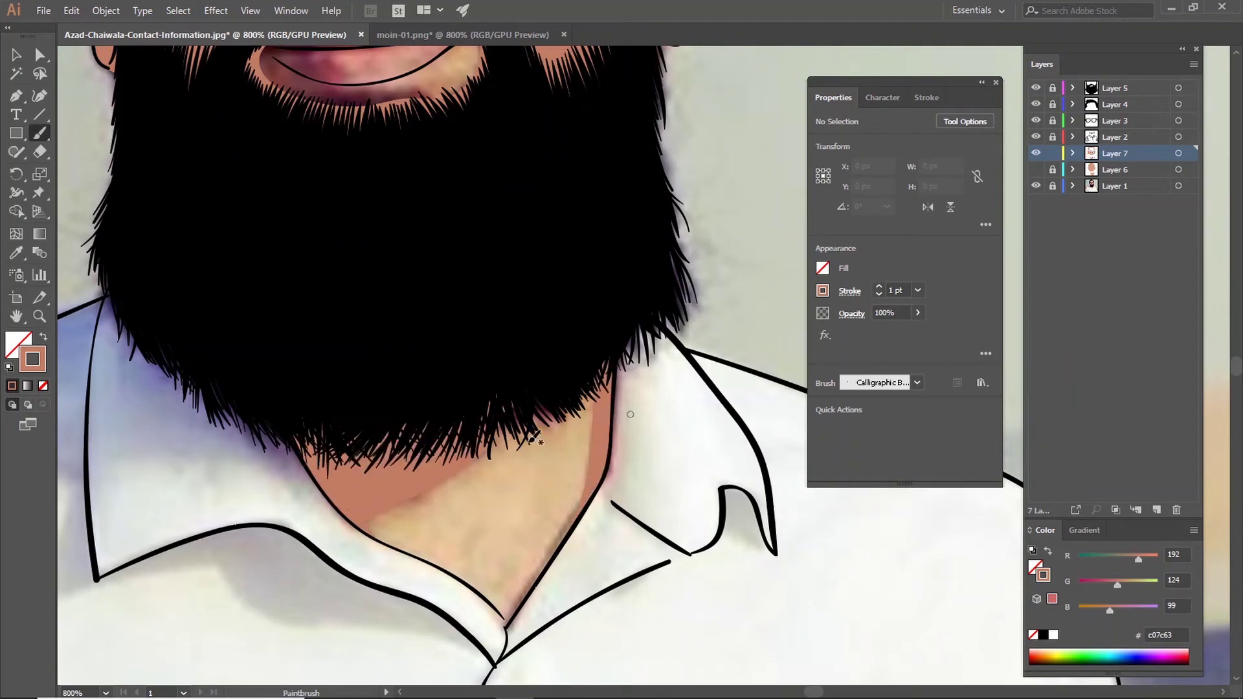
{"action": "left_click_drag", "start_coordinate": [532, 440], "coordinate": [387, 539]}
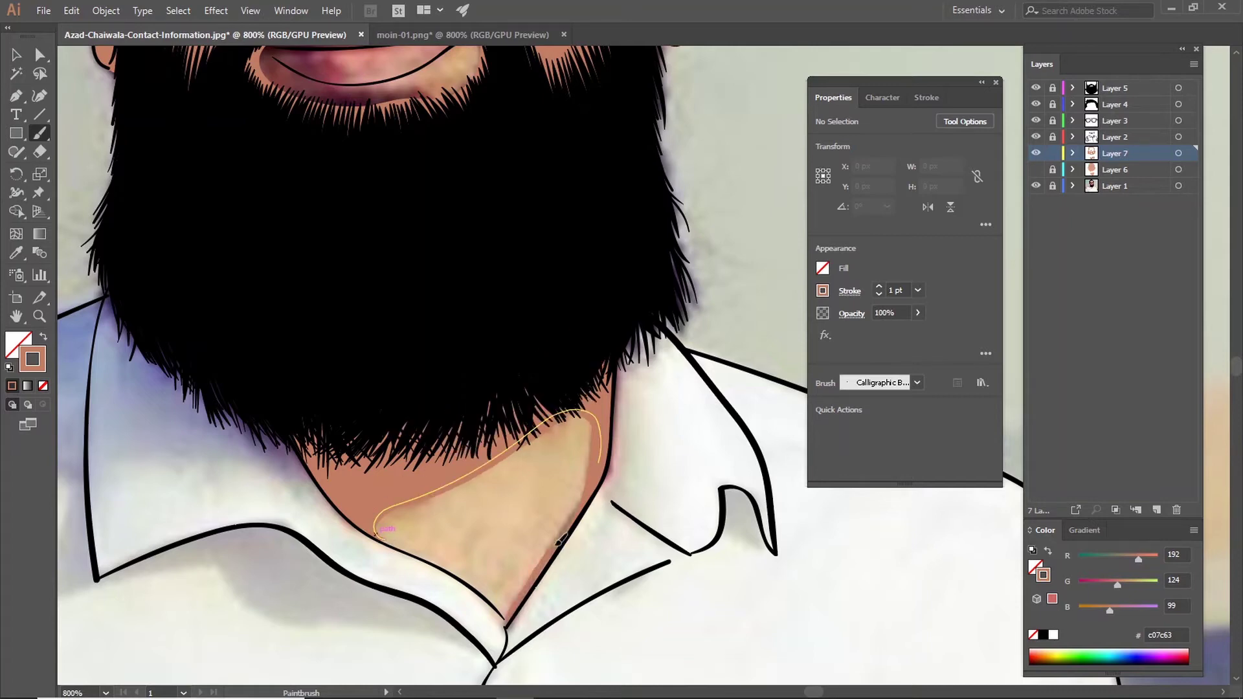
{"action": "key", "text": "ctrl+minus"}
{"action": "scroll", "coordinate": [648, 471], "scroll_direction": "up", "scroll_amount": 5}
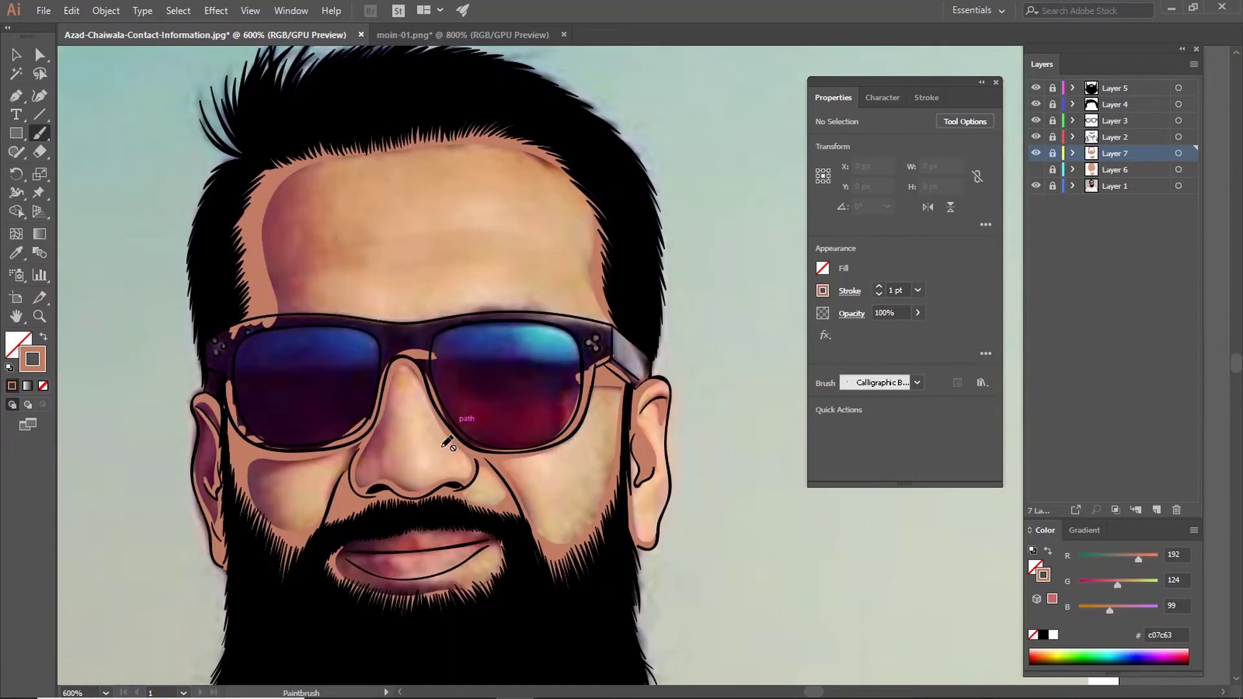
{"action": "key", "text": "ctrl+l"}
Step: Paint light highlights on the forehead, brow line and left cheek
{"action": "left_click_drag", "start_coordinate": [324, 161], "coordinate": [297, 310]}
{"action": "left_click_drag", "start_coordinate": [283, 185], "coordinate": [269, 279]}
{"action": "mouse_move", "coordinate": [316, 176]}
{"action": "left_mouse_down"}
{"action": "mouse_move", "coordinate": [309, 265]}
{"action": "mouse_move", "coordinate": [593, 202]}
{"action": "left_mouse_up"}
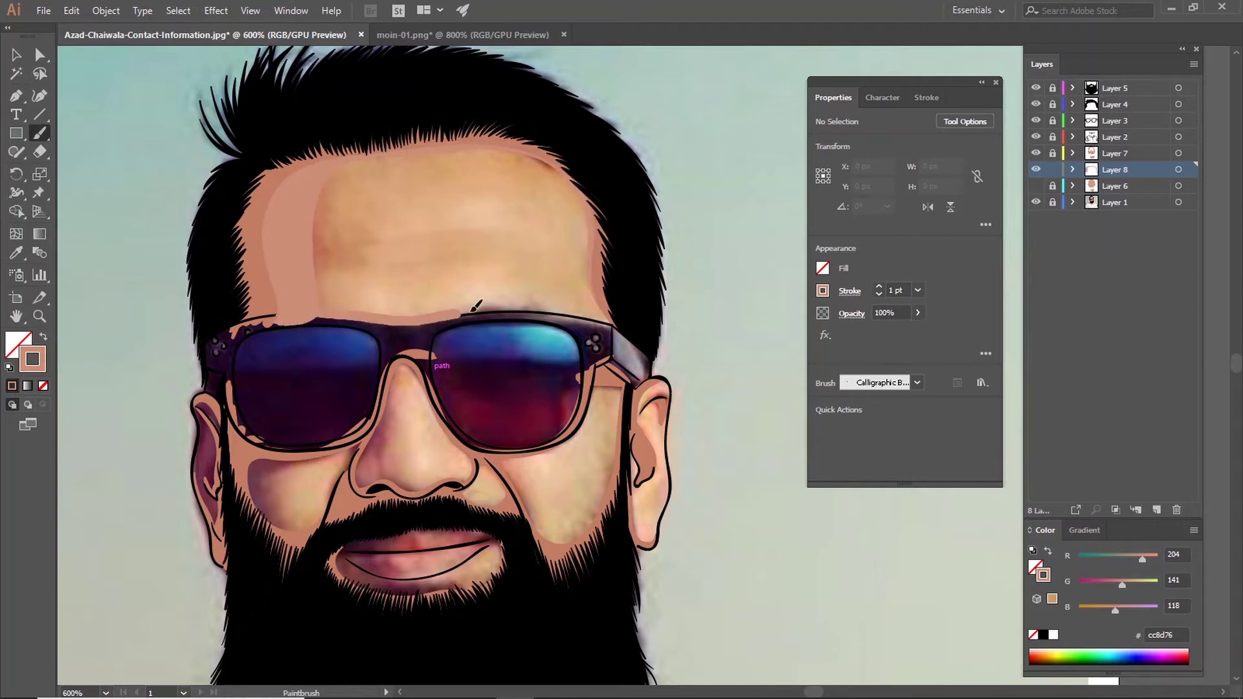
{"action": "left_click_drag", "start_coordinate": [337, 299], "coordinate": [595, 304]}
{"action": "left_click_drag", "start_coordinate": [363, 439], "coordinate": [258, 495]}
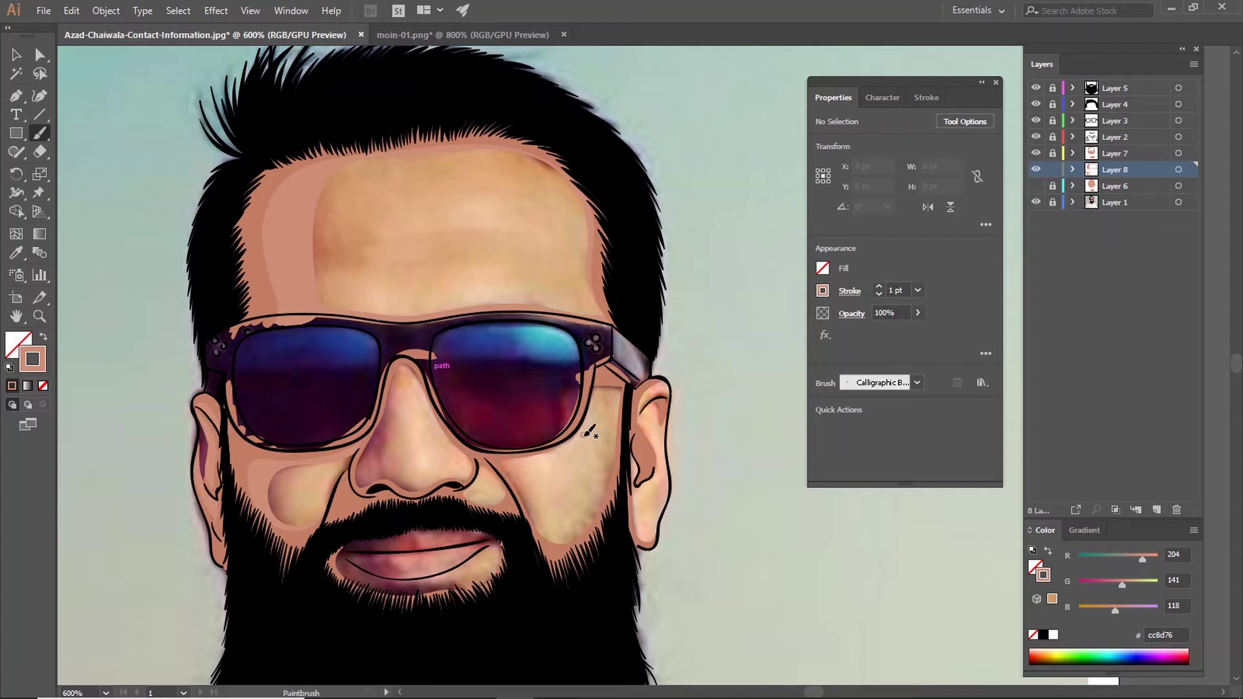
Step: Highlight the left side of the nose and around the lower lip
{"action": "key", "text": "ctrl+plus"}
{"action": "left_click_drag", "start_coordinate": [327, 369], "coordinate": [311, 518]}
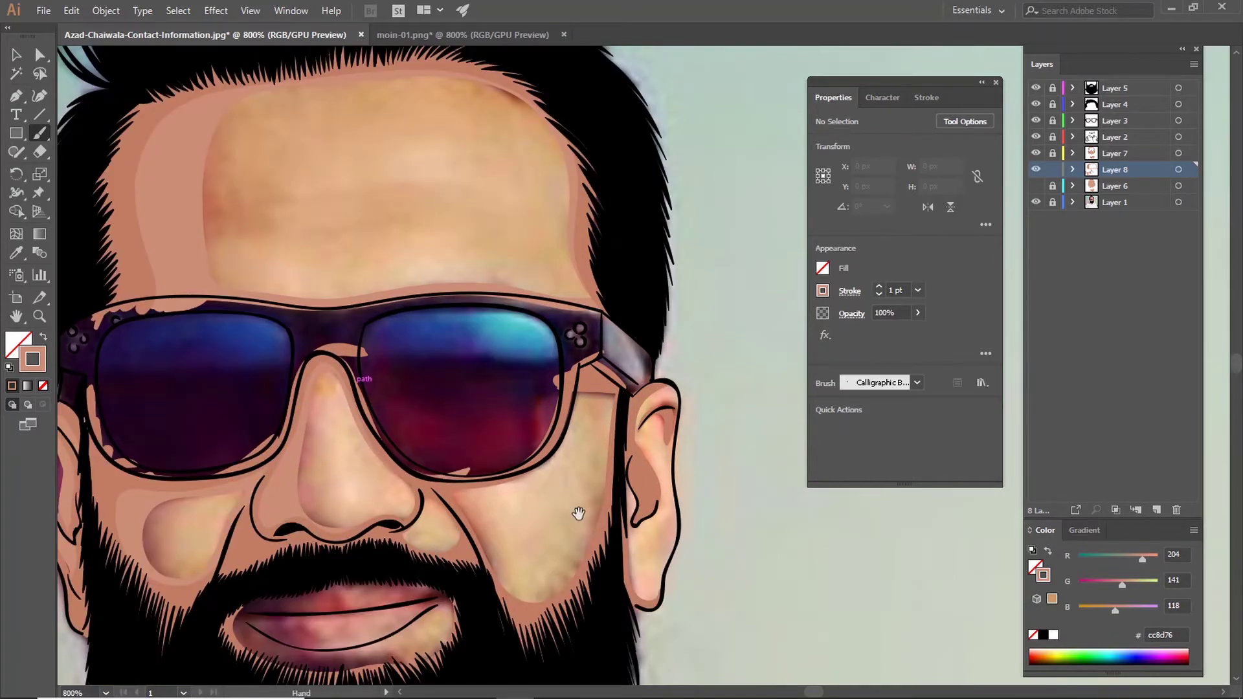
{"action": "left_click_drag", "start_coordinate": [578, 514], "coordinate": [540, 417]}
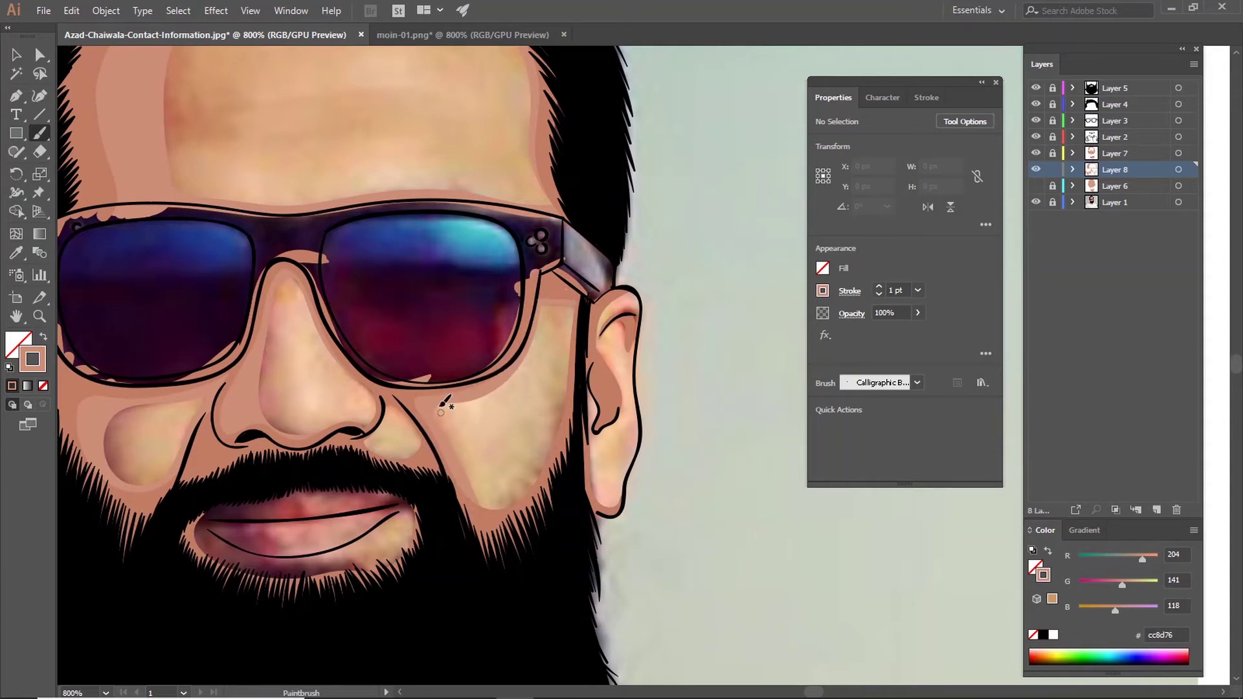
{"action": "left_click_drag", "start_coordinate": [203, 511], "coordinate": [348, 566]}
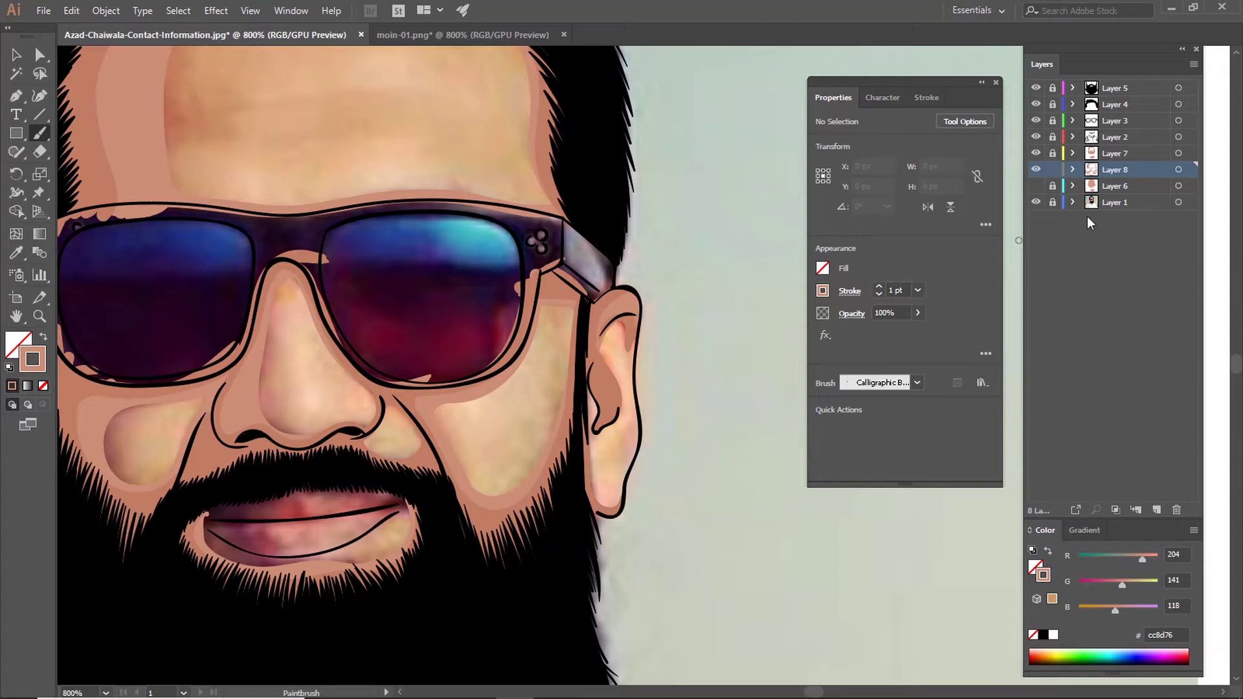
Step: Hide the reference photo and paint a skin-tone shadow along the neck's inner edge
{"action": "left_click", "coordinate": [1036, 202]}
{"action": "scroll", "coordinate": [561, 169], "scroll_direction": "up", "scroll_amount": 3}
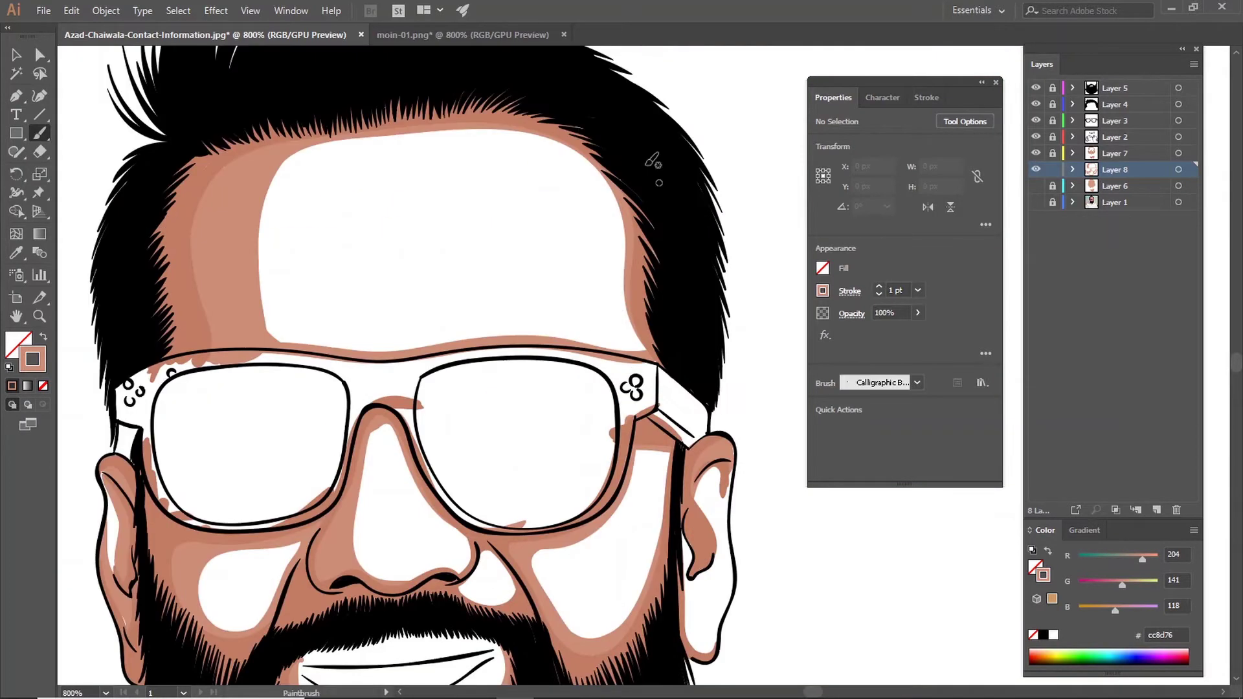
{"action": "scroll", "coordinate": [453, 494], "scroll_direction": "down", "scroll_amount": 6}
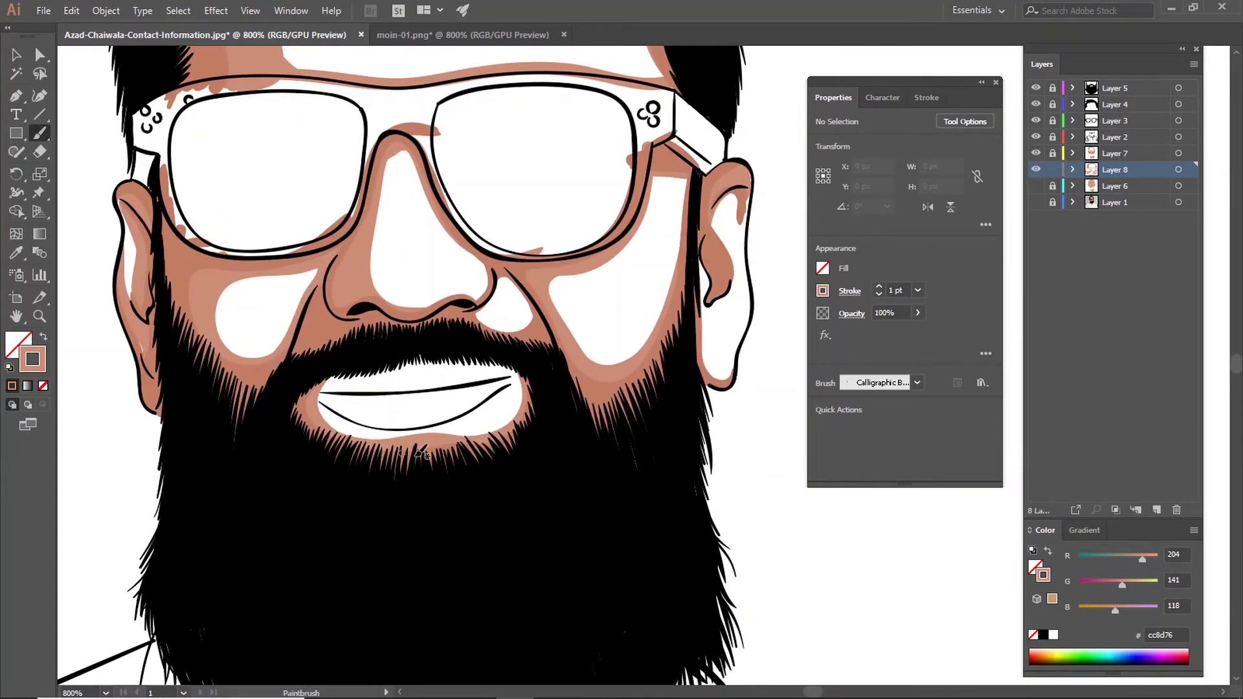
{"action": "scroll", "coordinate": [421, 452], "scroll_direction": "up", "scroll_amount": 3}
{"action": "scroll", "coordinate": [428, 313], "scroll_direction": "down", "scroll_amount": 5}
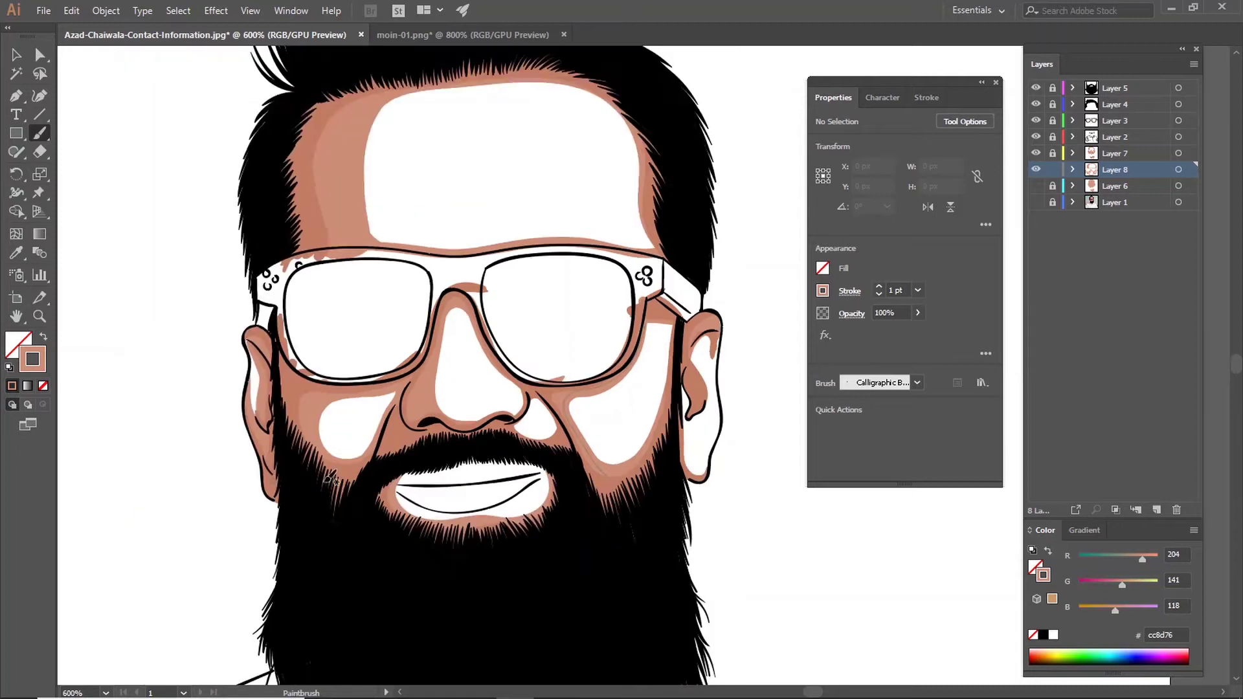
{"action": "scroll", "coordinate": [275, 487], "scroll_direction": "up", "scroll_amount": 6}
{"action": "left_click_drag", "start_coordinate": [298, 513], "coordinate": [382, 566]}
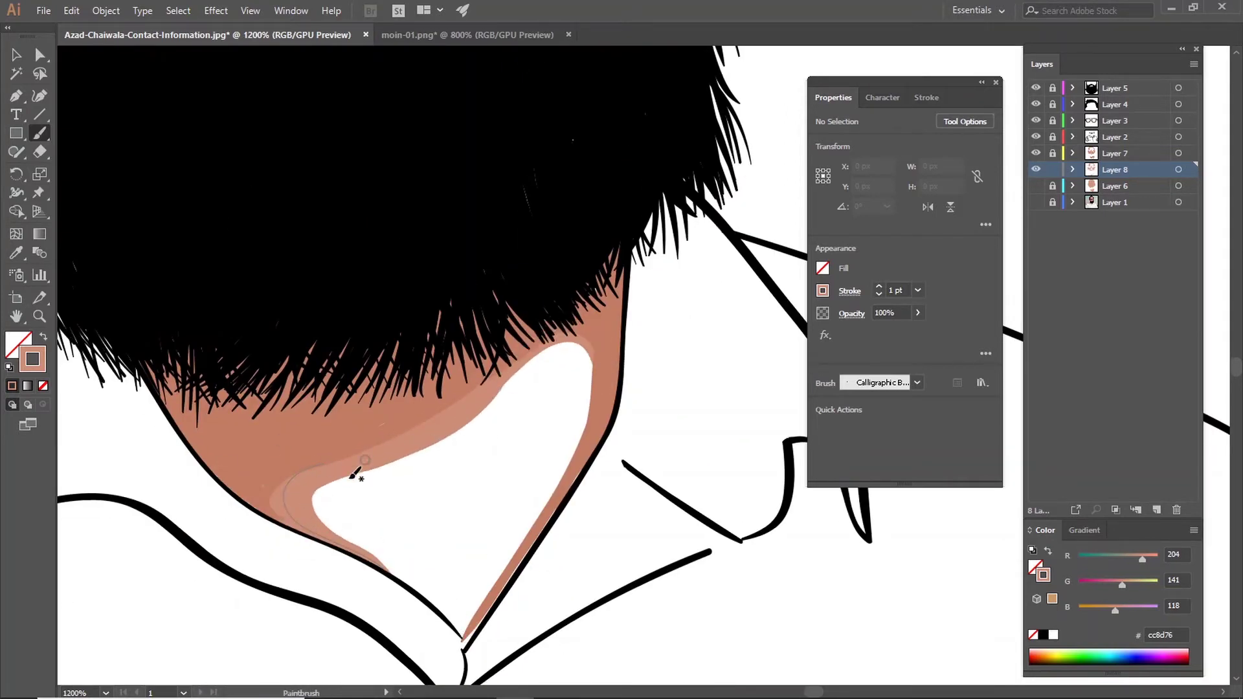
Step: Select the hair strands drawn over the neck, then deselect all artwork
{"action": "left_click", "coordinate": [1179, 153]}
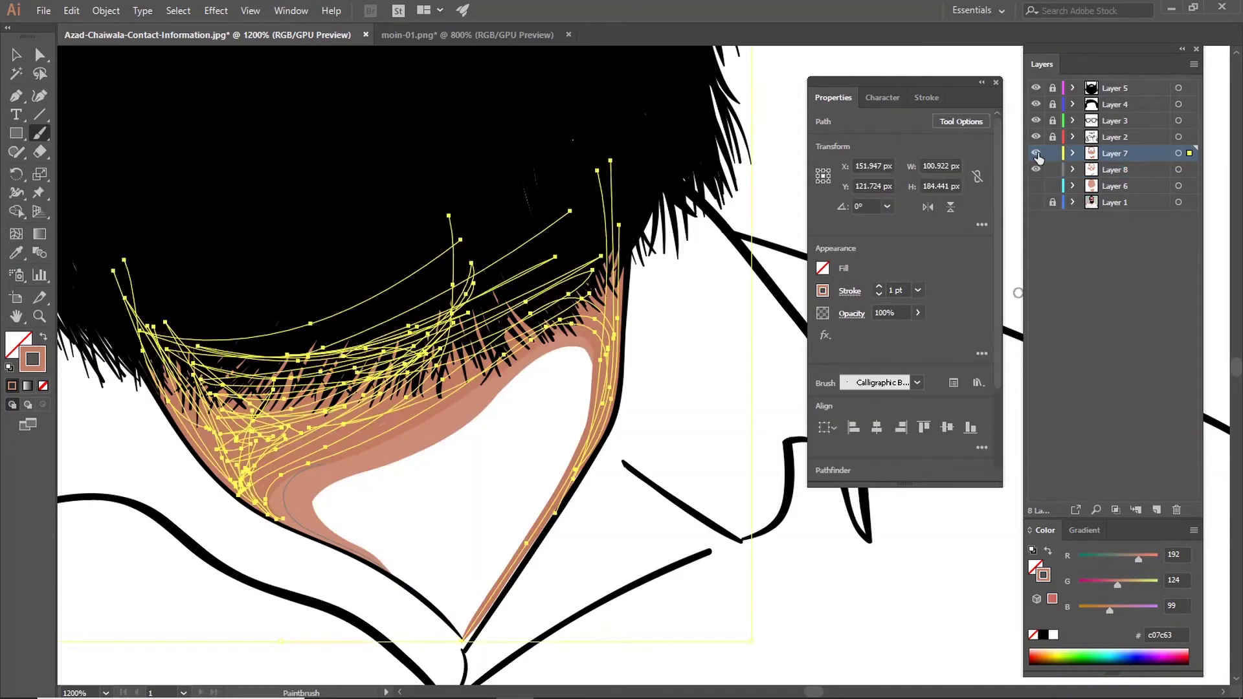
{"action": "key", "text": "ctrl+shift+a"}
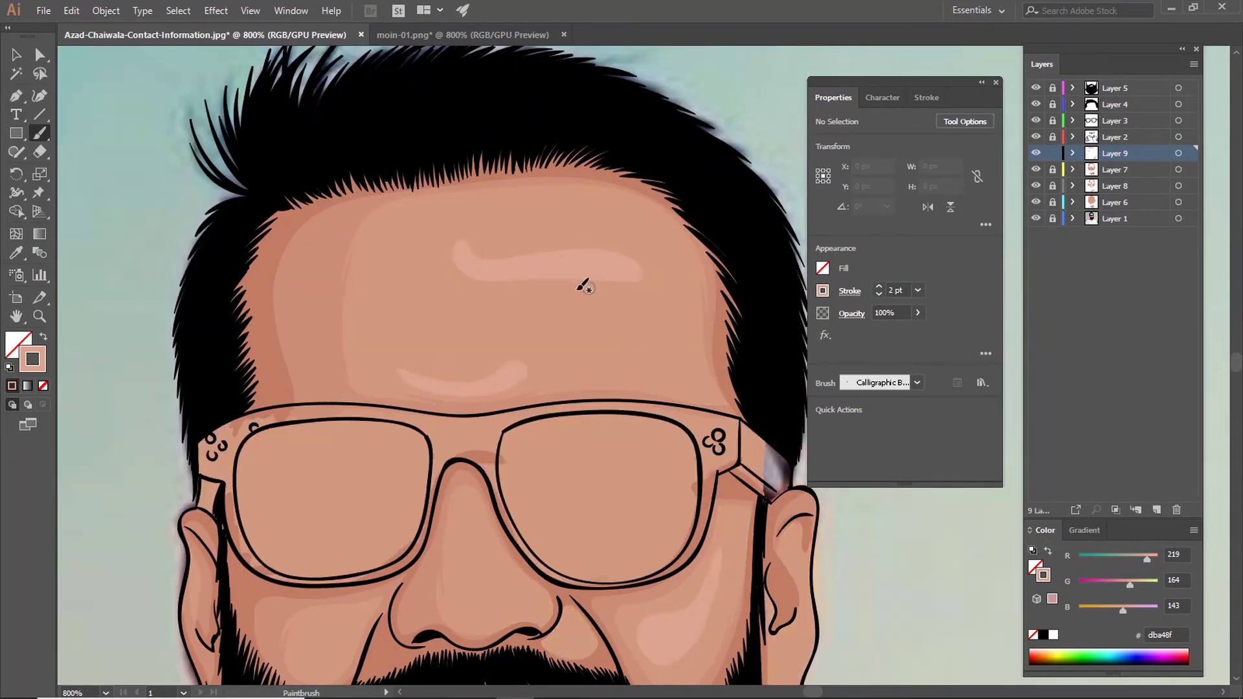
{"action": "scroll", "coordinate": [585, 286], "scroll_direction": "down", "scroll_amount": 5}
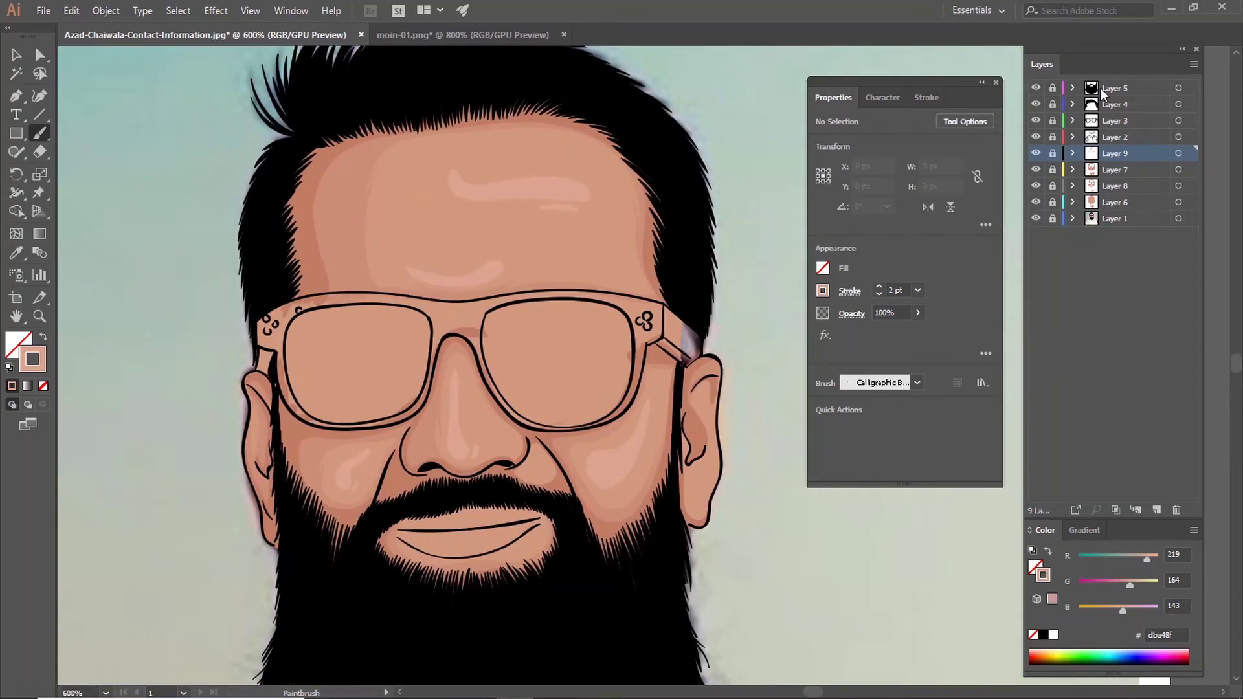
Step: On a new layer, paint the temple arm, bridge and top of the frame dark grey 1E1E1D
{"action": "left_click", "coordinate": [1157, 511]}
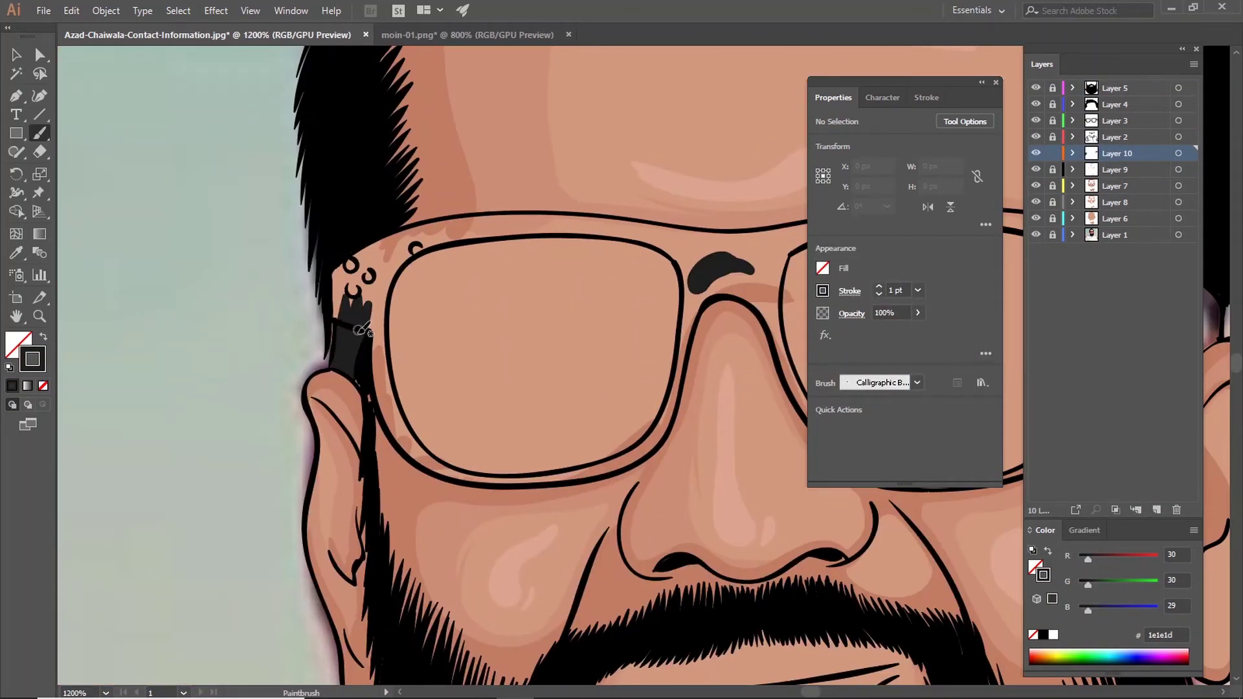
{"action": "left_click_drag", "start_coordinate": [360, 330], "coordinate": [394, 256]}
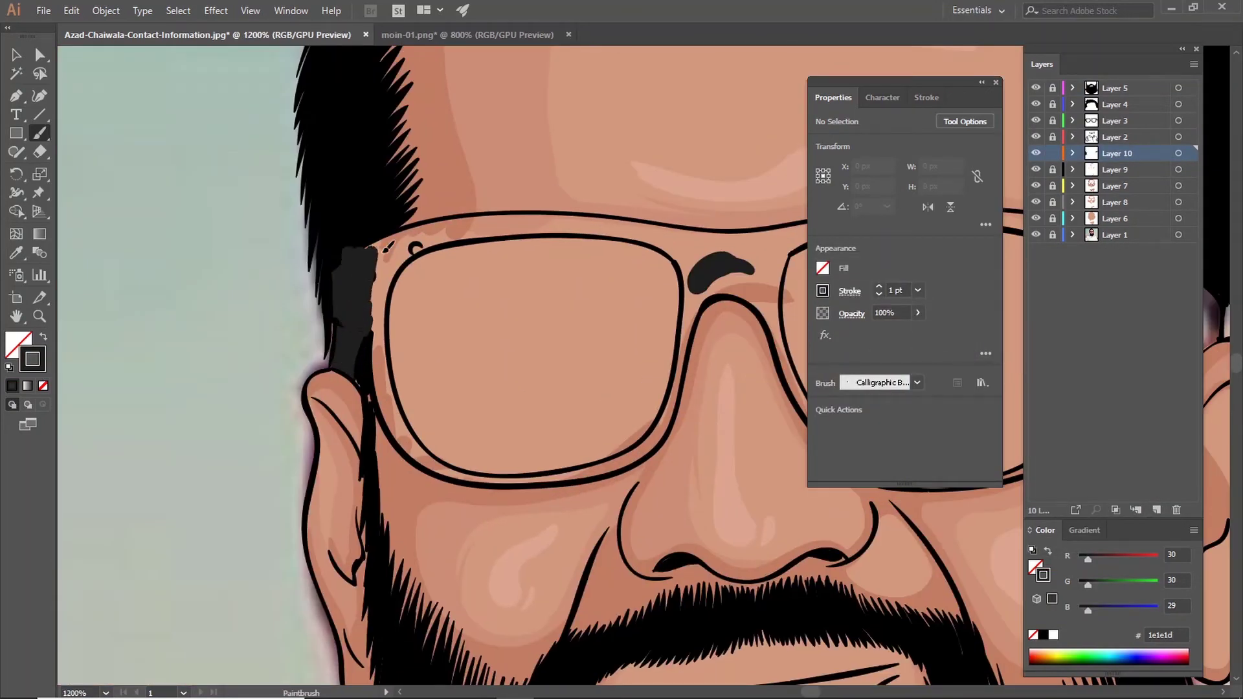
{"action": "key", "text": "ctrl+equal"}
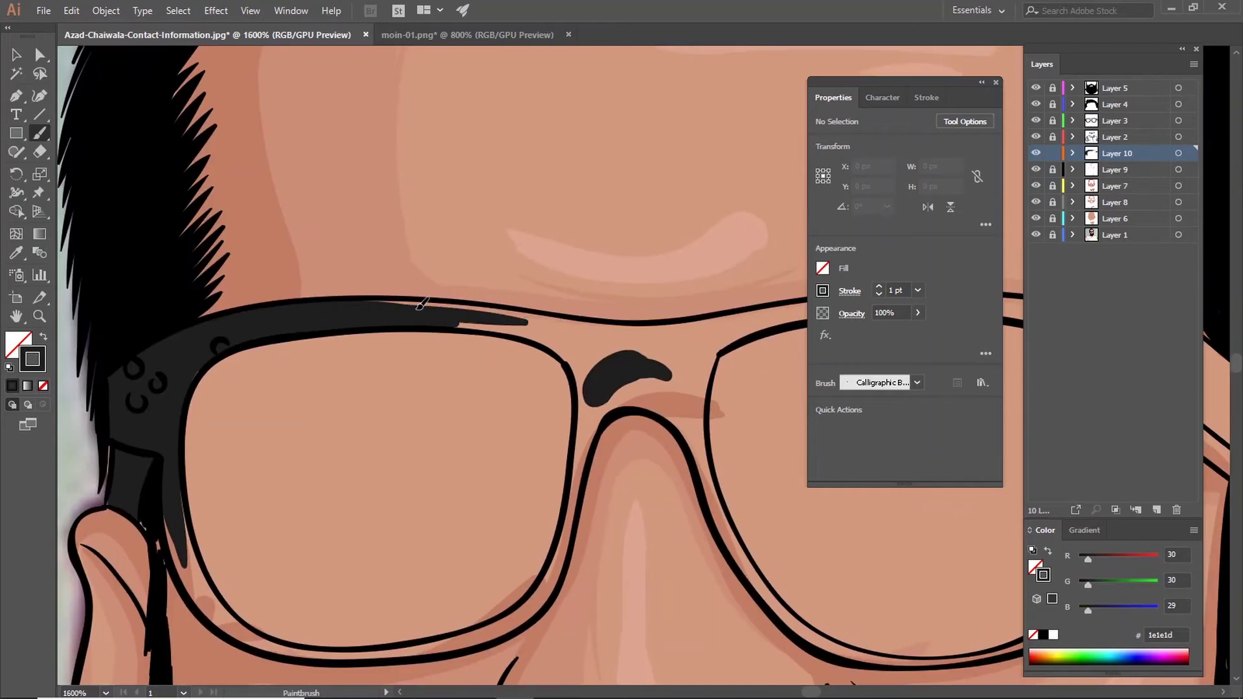
{"action": "left_click_drag", "start_coordinate": [602, 304], "coordinate": [388, 340]}
{"action": "mouse_move", "coordinate": [718, 298]}
{"action": "left_mouse_down"}
{"action": "mouse_move", "coordinate": [444, 348]}
{"action": "mouse_move", "coordinate": [405, 395]}
{"action": "left_mouse_up"}
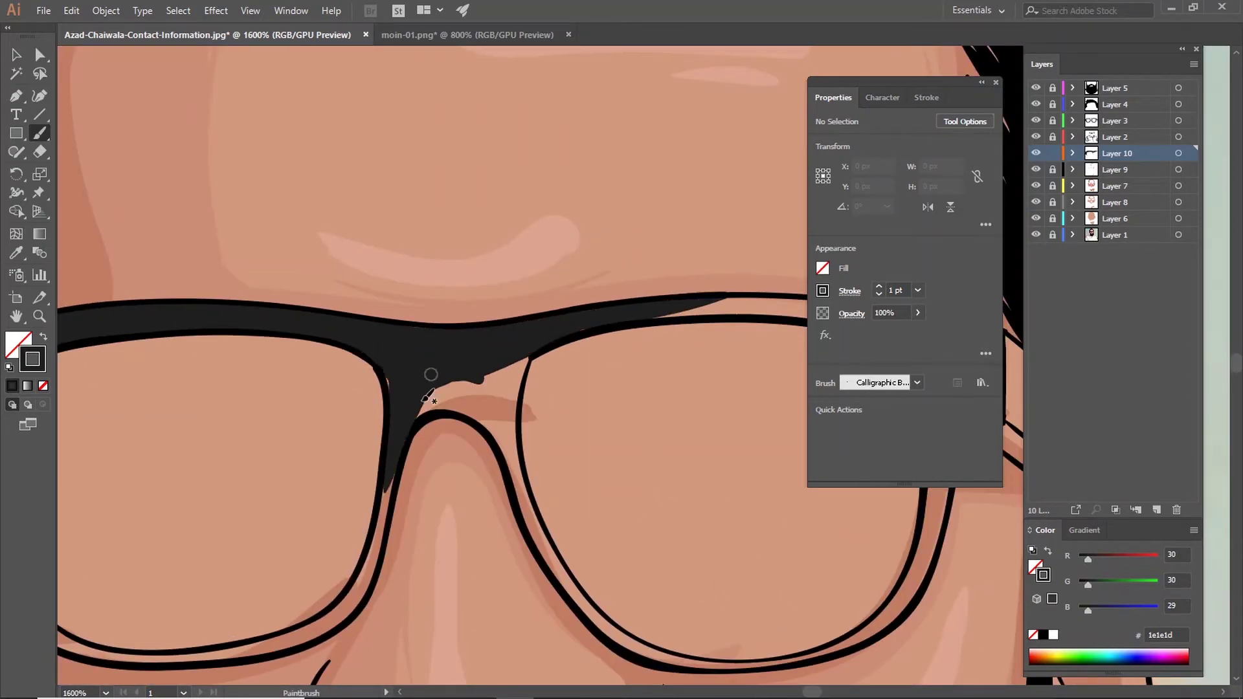
{"action": "scroll", "coordinate": [445, 363], "scroll_direction": "right", "scroll_amount": 5}
{"action": "left_click_drag", "start_coordinate": [323, 304], "coordinate": [648, 285]}
{"action": "scroll", "coordinate": [537, 292], "scroll_direction": "right", "scroll_amount": 3}
{"action": "mouse_move", "coordinate": [492, 401]}
{"action": "left_mouse_down"}
{"action": "mouse_move", "coordinate": [477, 319]}
{"action": "mouse_move", "coordinate": [458, 386]}
{"action": "left_mouse_up"}
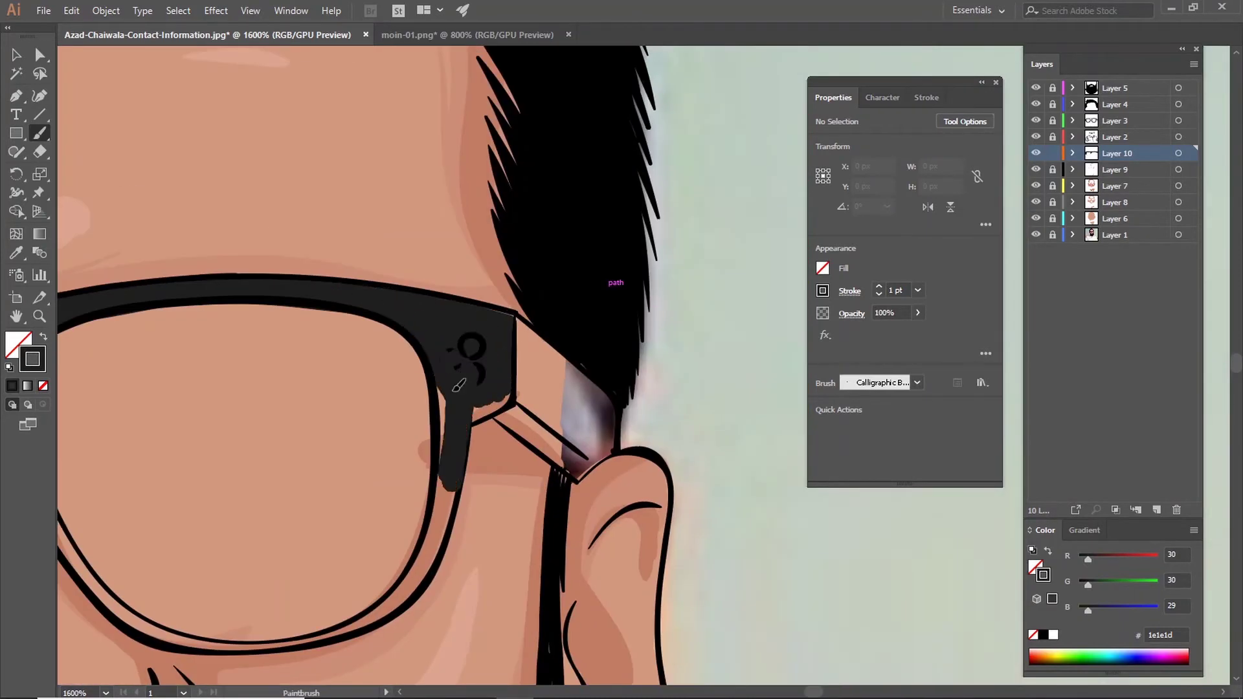
{"action": "mouse_move", "coordinate": [535, 323]}
{"action": "left_mouse_down"}
{"action": "mouse_move", "coordinate": [603, 460]}
{"action": "mouse_move", "coordinate": [518, 349]}
{"action": "mouse_move", "coordinate": [589, 453]}
{"action": "left_mouse_up"}
Step: Paint the lower-left outer frame edge and the left lens's lower rim dark grey
{"action": "scroll", "coordinate": [428, 389], "scroll_direction": "down", "scroll_amount": 3}
{"action": "scroll", "coordinate": [427, 388], "scroll_direction": "left", "scroll_amount": 3}
{"action": "left_click_drag", "start_coordinate": [254, 515], "coordinate": [123, 332]}
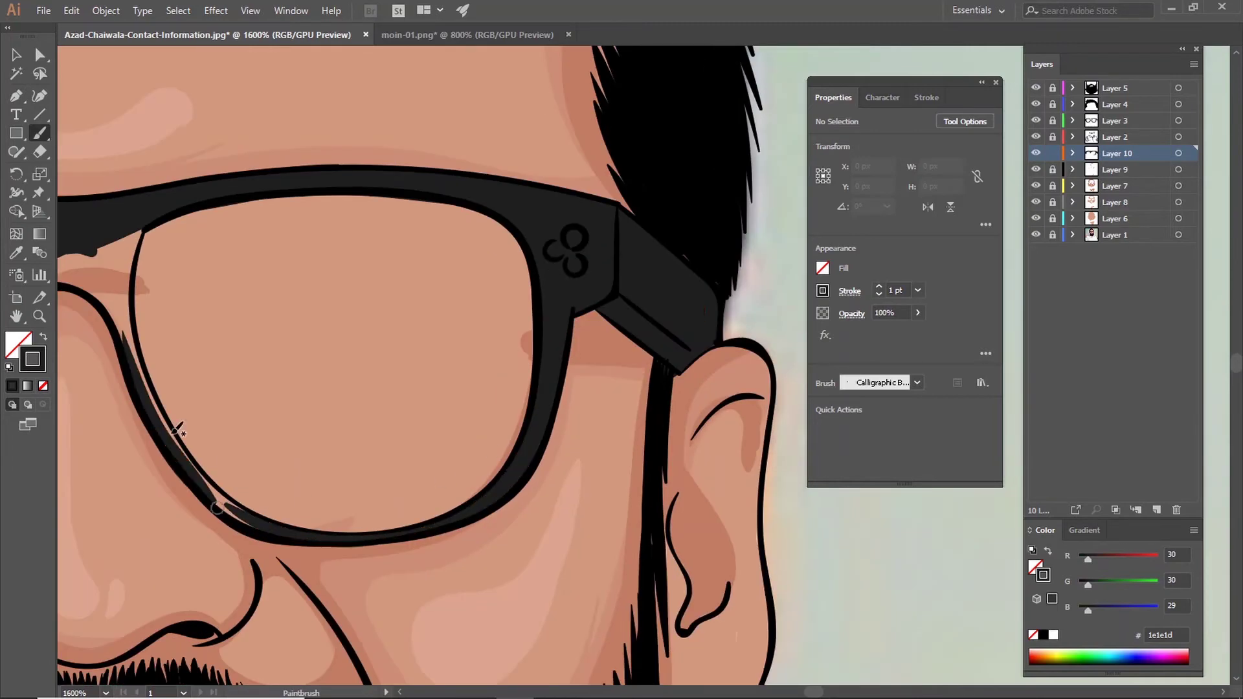
{"action": "scroll", "coordinate": [194, 343], "scroll_direction": "left", "scroll_amount": 2}
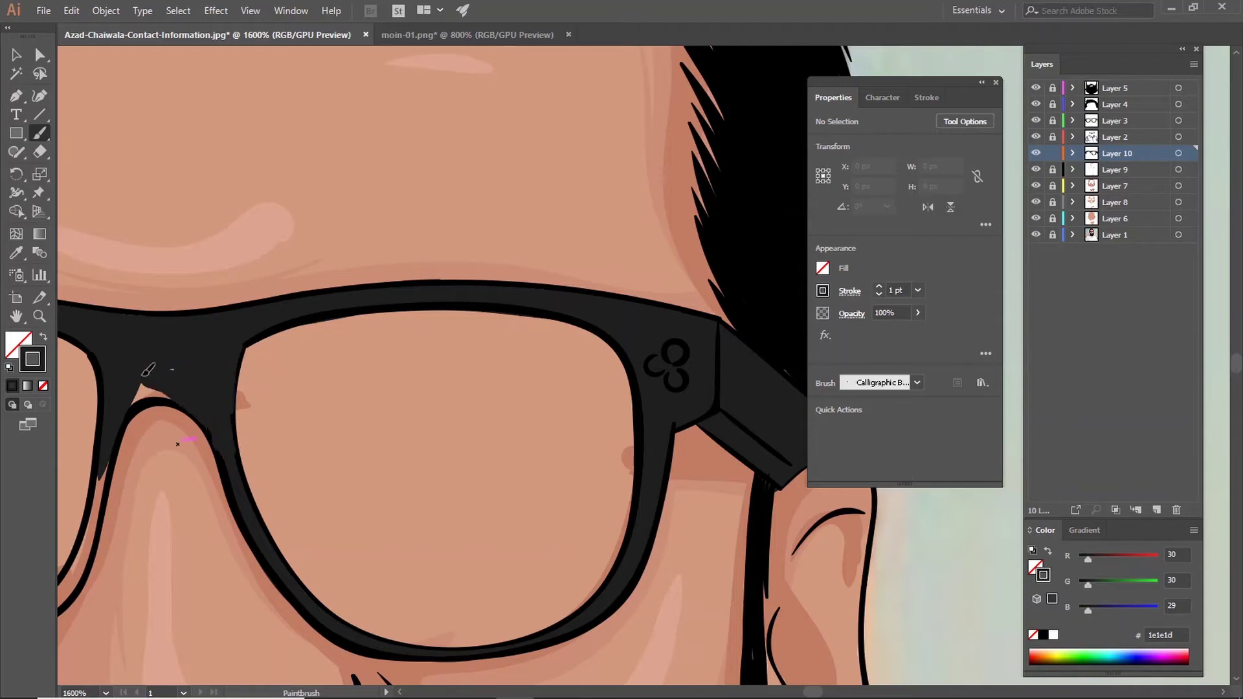
{"action": "scroll", "coordinate": [149, 388], "scroll_direction": "left", "scroll_amount": 3}
{"action": "scroll", "coordinate": [149, 454], "scroll_direction": "left", "scroll_amount": 2}
{"action": "left_click_drag", "start_coordinate": [149, 459], "coordinate": [557, 397]}
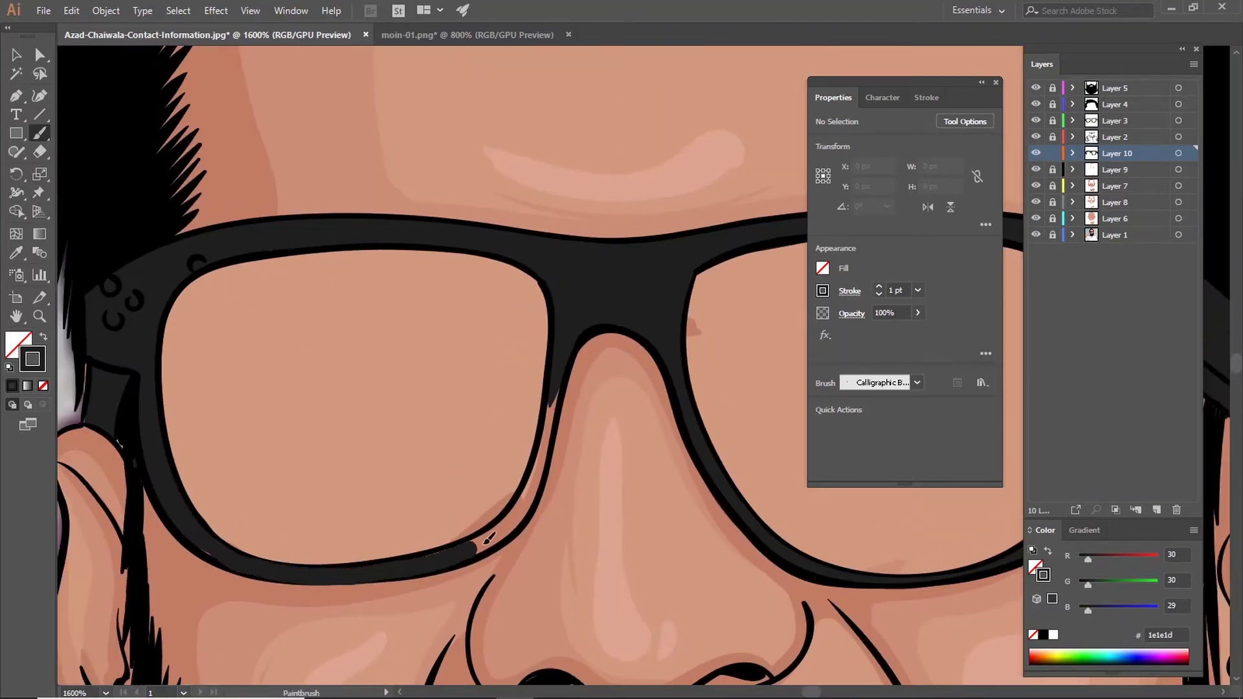
{"action": "key", "text": "ctrl+minus"}
{"action": "key", "text": "ctrl+l"}
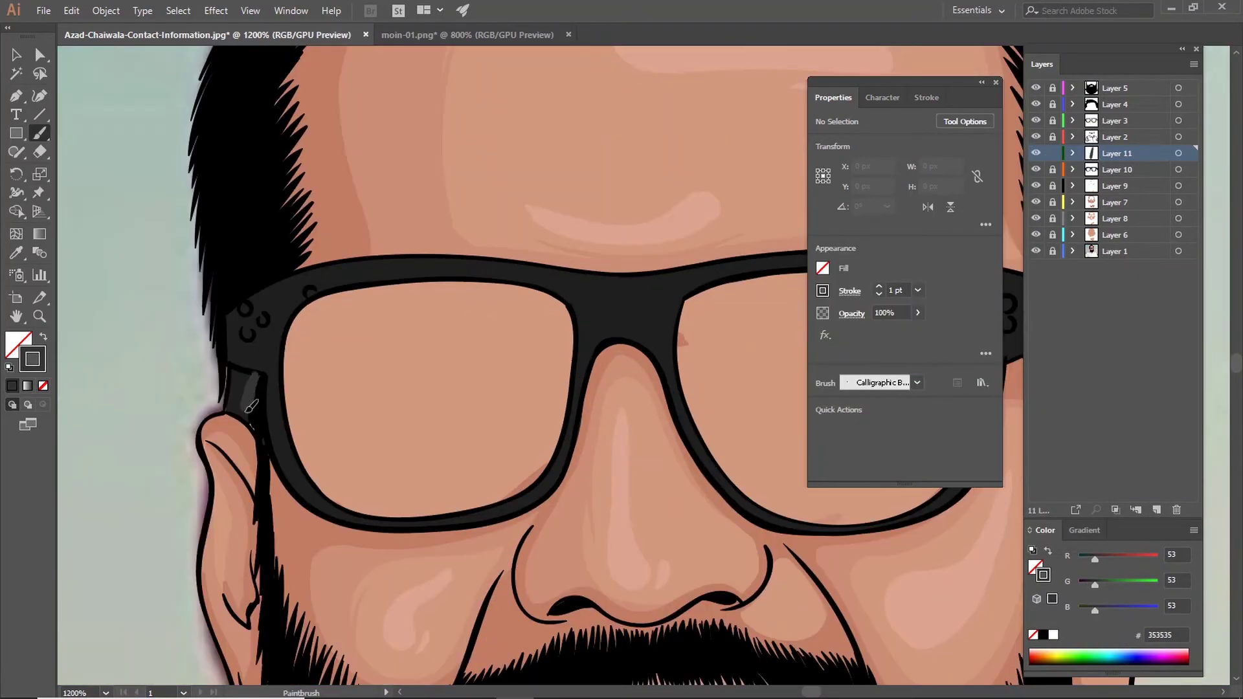
Step: Paint 0.75 pt mid-grey 353535 highlights along both lenses' inner rims
{"action": "left_click", "coordinate": [918, 291]}
{"action": "left_click", "coordinate": [943, 340]}
{"action": "left_click_drag", "start_coordinate": [285, 304], "coordinate": [550, 492]}
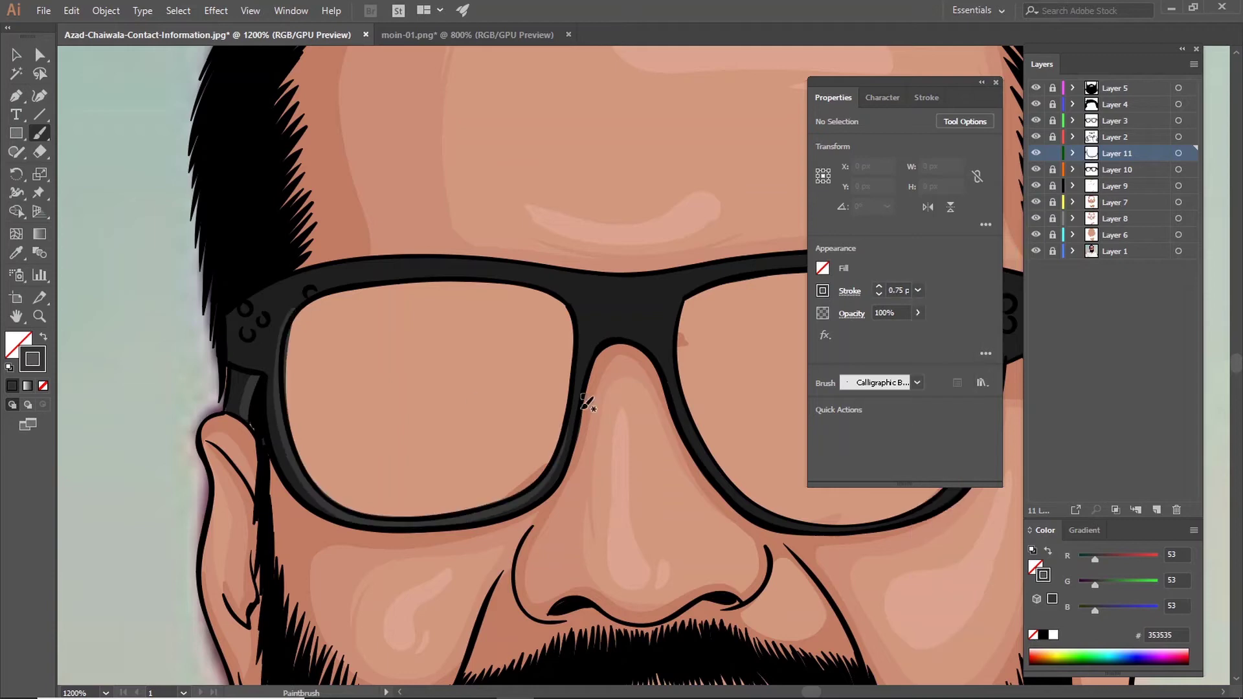
{"action": "scroll", "coordinate": [583, 401], "scroll_direction": "right", "scroll_amount": 5}
{"action": "left_click_drag", "start_coordinate": [342, 305], "coordinate": [593, 504]}
Step: Paint a mid-grey highlight along the frame's top edge
{"action": "scroll", "coordinate": [550, 402], "scroll_direction": "left", "scroll_amount": 5}
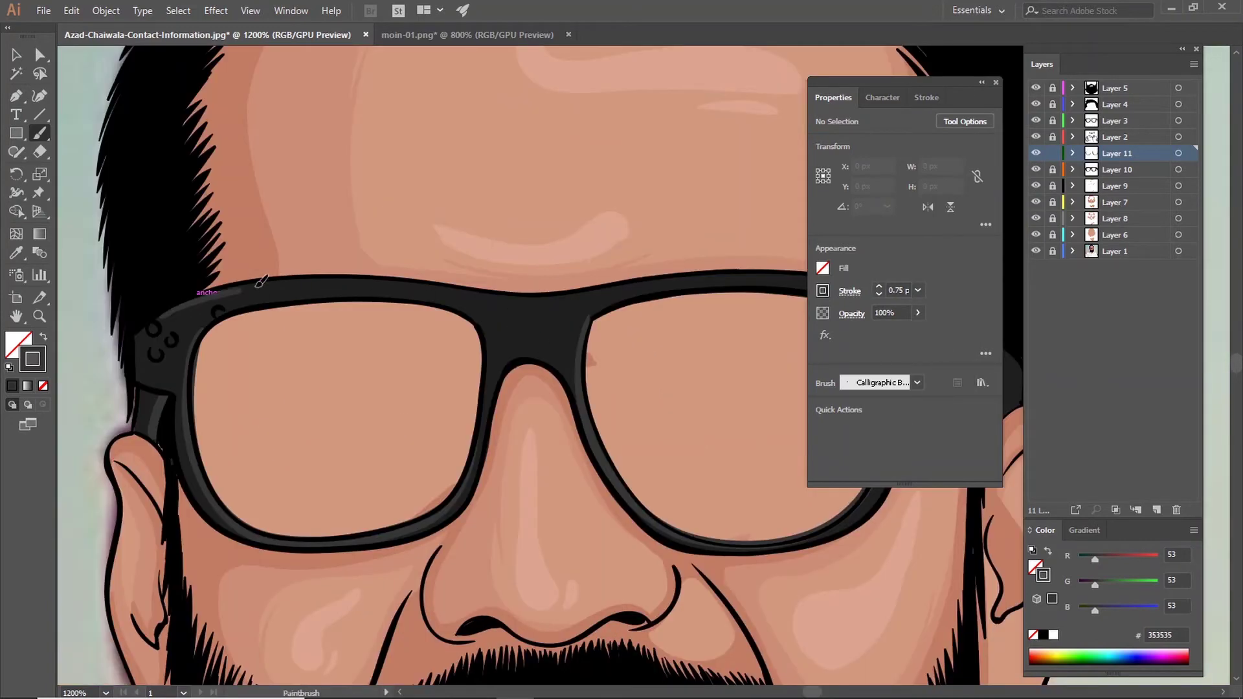
{"action": "left_click_drag", "start_coordinate": [261, 281], "coordinate": [772, 269]}
{"action": "scroll", "coordinate": [771, 269], "scroll_direction": "right", "scroll_amount": 5}
{"action": "scroll", "coordinate": [583, 324], "scroll_direction": "left", "scroll_amount": 5}
{"action": "left_click_drag", "start_coordinate": [479, 327], "coordinate": [265, 315]}
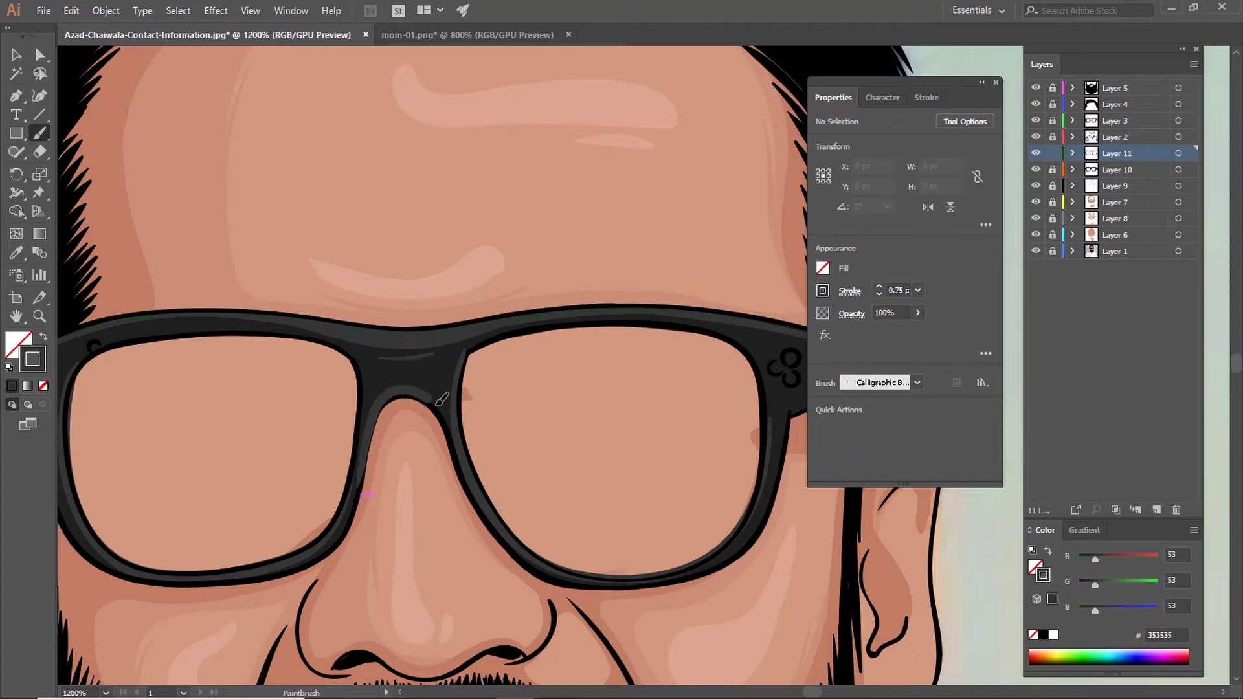
{"action": "scroll", "coordinate": [423, 433], "scroll_direction": "right", "scroll_amount": 5}
{"action": "scroll", "coordinate": [505, 315], "scroll_direction": "down", "scroll_amount": 1}
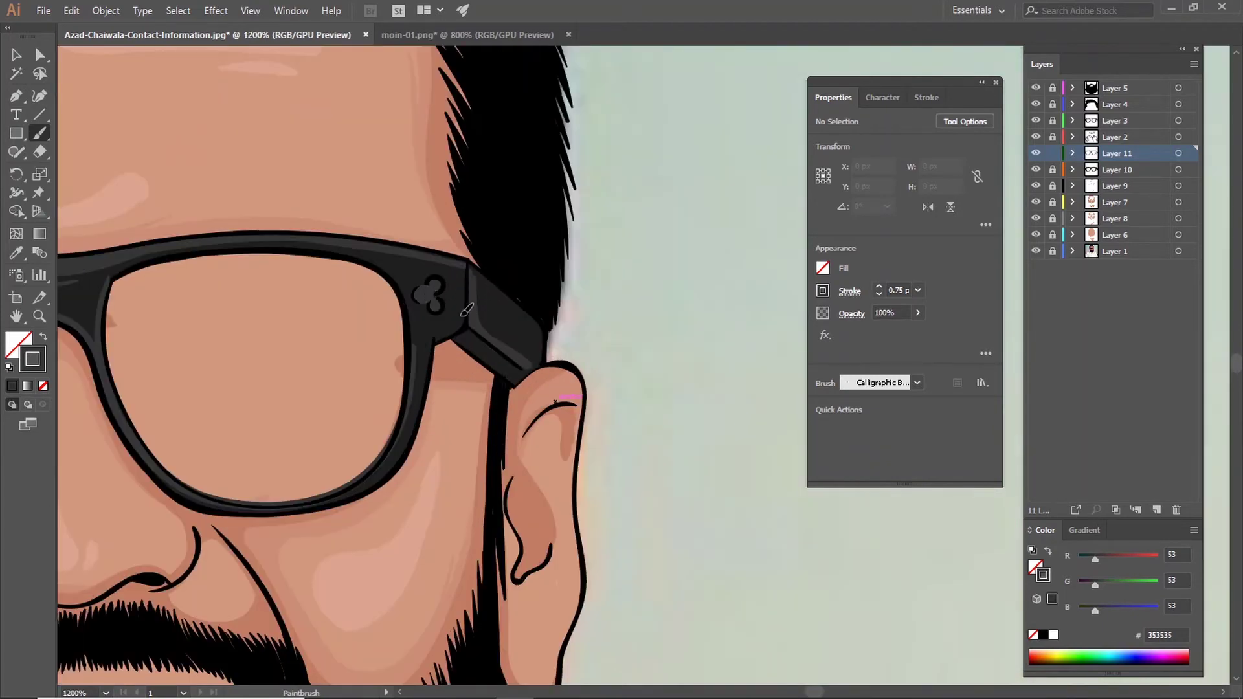
{"action": "scroll", "coordinate": [466, 311], "scroll_direction": "left", "scroll_amount": 5}
Step: Add a new layer and switch the stroke to light grey 878786
{"action": "left_click", "coordinate": [1157, 509]}
{"action": "double_click", "coordinate": [1044, 575]}
{"action": "left_click", "coordinate": [1060, 308]}
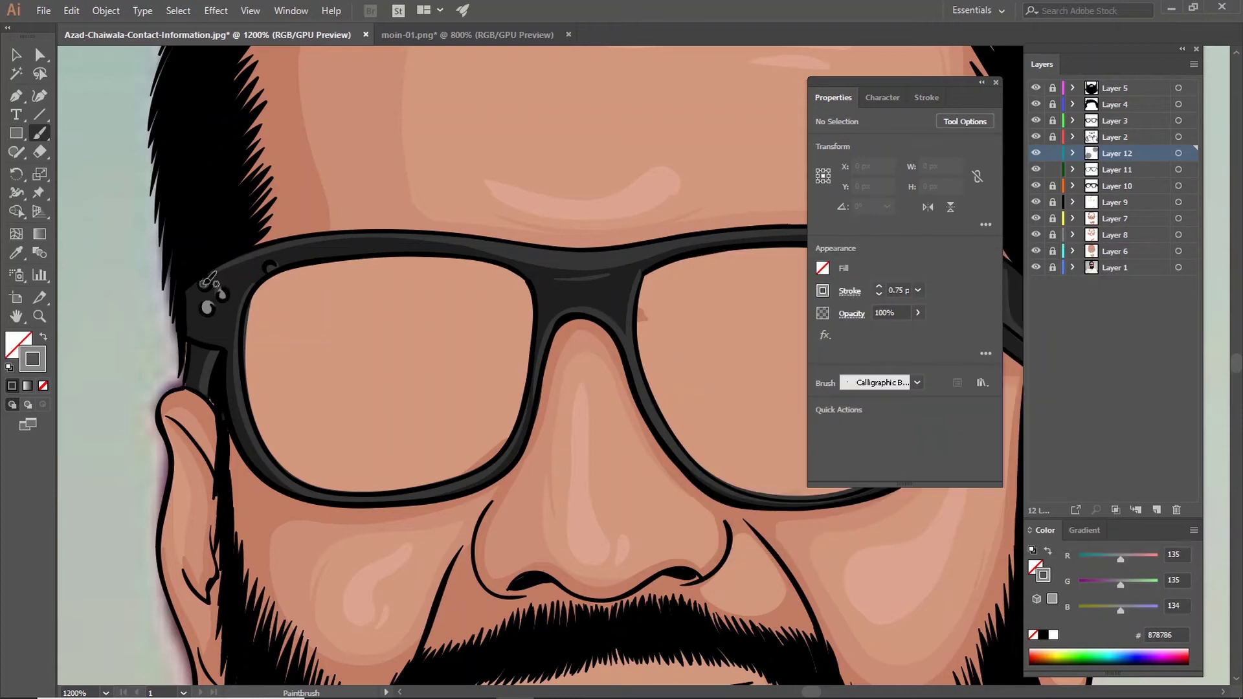
{"action": "scroll", "coordinate": [531, 289], "scroll_direction": "right", "scroll_amount": 5}
{"action": "scroll", "coordinate": [453, 324], "scroll_direction": "left", "scroll_amount": 5}
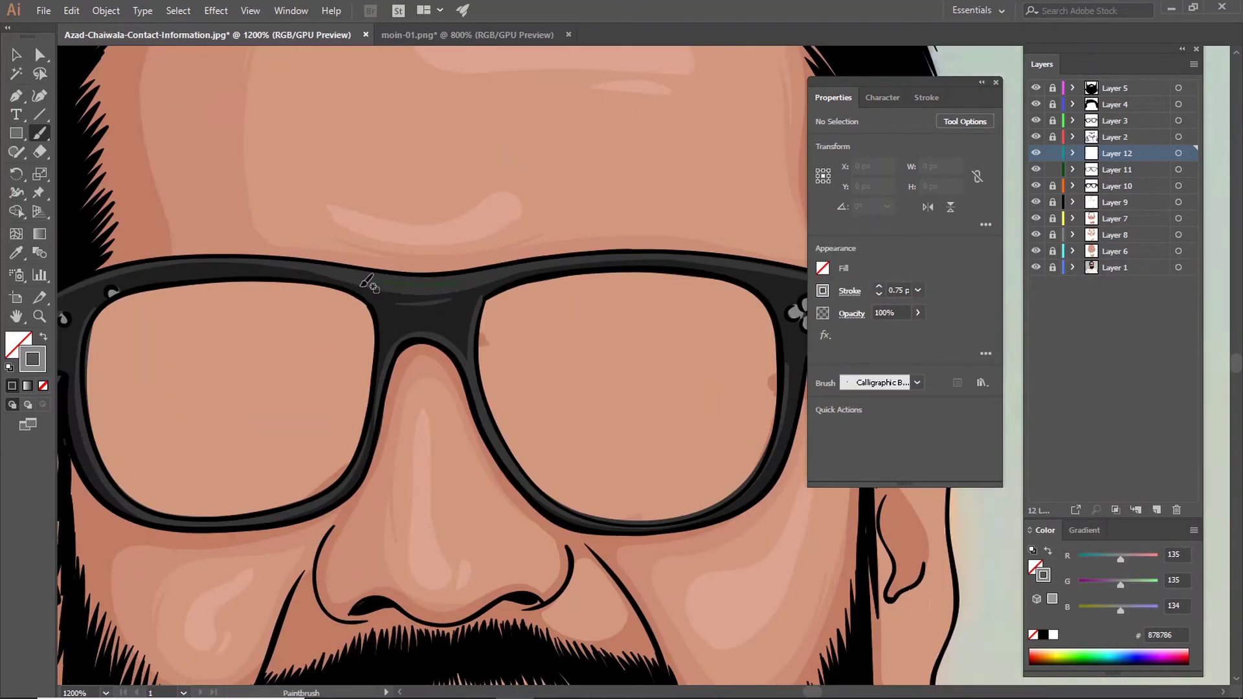
{"action": "scroll", "coordinate": [346, 473], "scroll_direction": "down", "scroll_amount": 1}
{"action": "scroll", "coordinate": [347, 473], "scroll_direction": "down", "scroll_amount": 1}
{"action": "key", "text": "ctrl+l"}
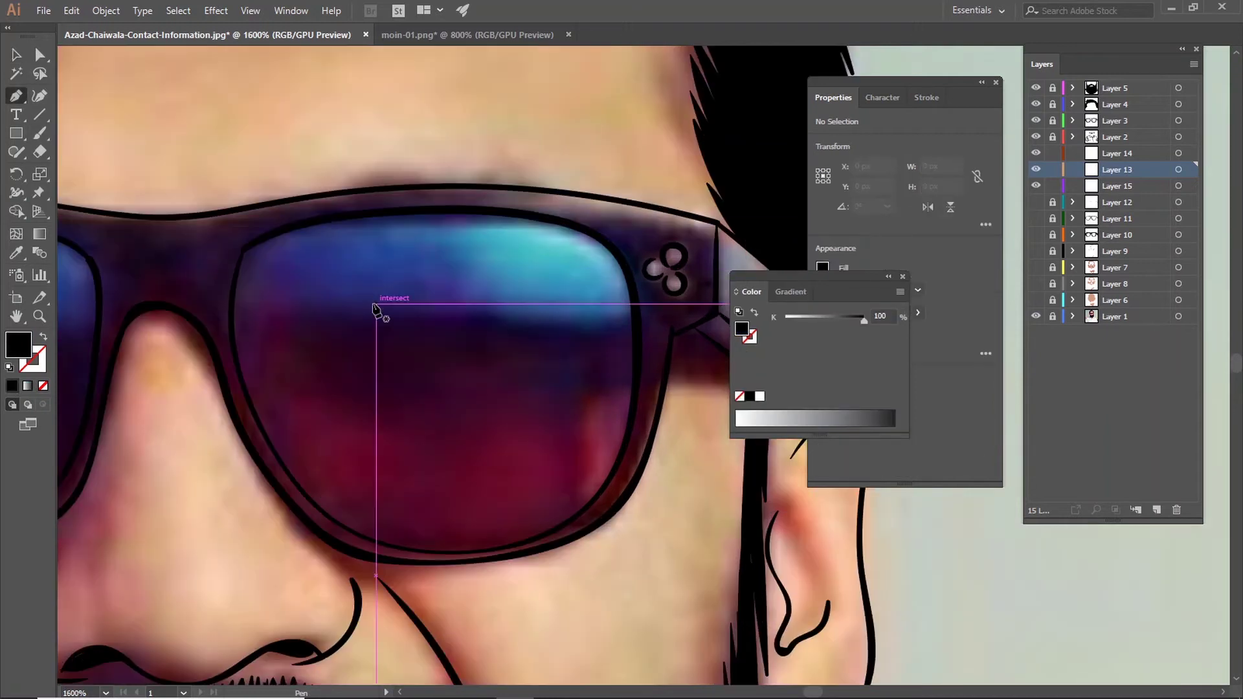
Step: Trace a closed outline of anchors around the right lens
{"action": "left_click", "coordinate": [355, 215]}
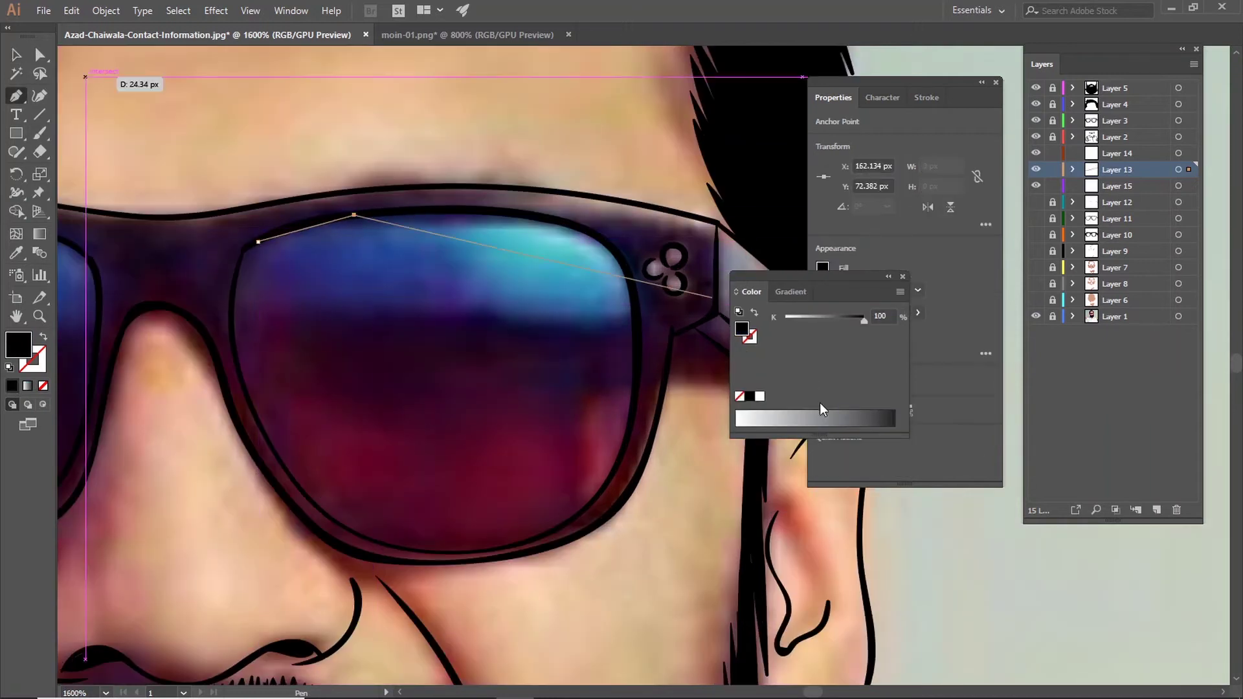
{"action": "left_click", "coordinate": [456, 210]}
{"action": "left_click", "coordinate": [579, 228]}
{"action": "left_click", "coordinate": [637, 297]}
{"action": "left_click", "coordinate": [627, 444]}
{"action": "left_click", "coordinate": [548, 535]}
{"action": "left_click", "coordinate": [408, 552]}
{"action": "left_click", "coordinate": [298, 487]}
{"action": "left_click", "coordinate": [234, 348]}
Step: Smooth the right lens outline's anchors with the Curvature tool so it follows the rim
{"action": "key", "text": "shift+grave"}
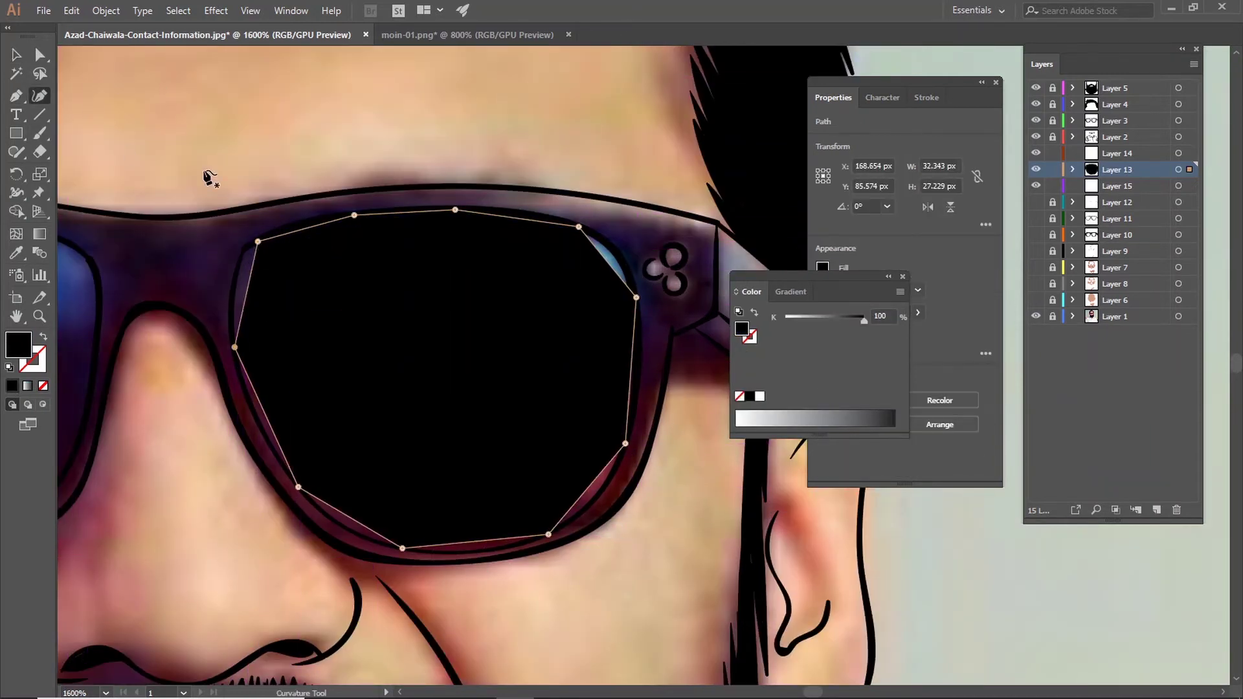
{"action": "left_click_drag", "start_coordinate": [258, 241], "coordinate": [243, 250]}
{"action": "double_click", "coordinate": [548, 535]}
{"action": "double_click", "coordinate": [626, 444]}
{"action": "double_click", "coordinate": [637, 297]}
{"action": "double_click", "coordinate": [579, 227]}
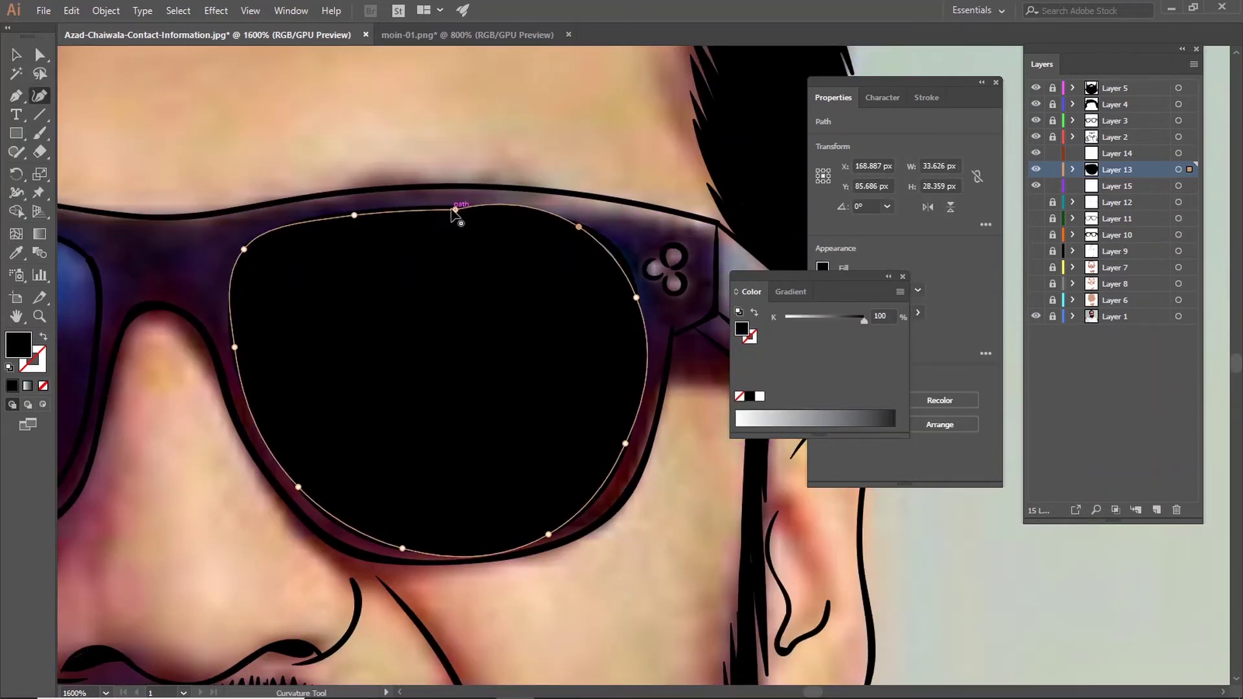
{"action": "double_click", "coordinate": [455, 210]}
{"action": "key", "text": "ctrl+plus"}
{"action": "left_click_drag", "start_coordinate": [536, 424], "coordinate": [453, 355]}
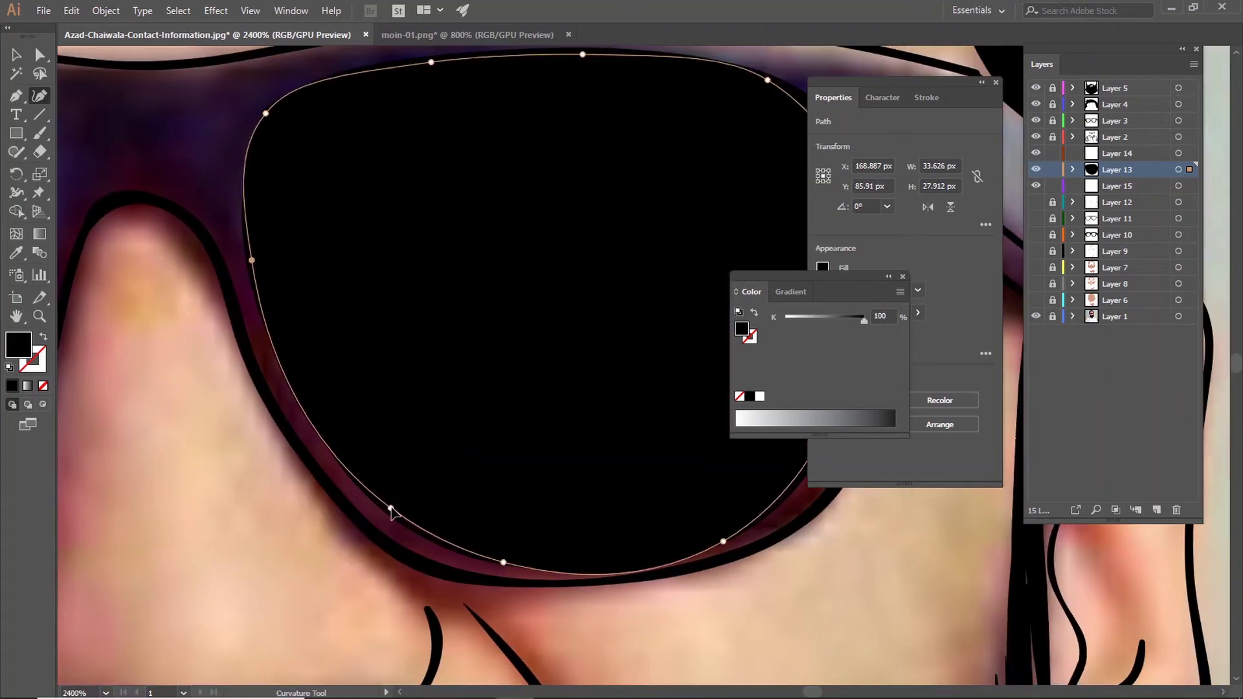
{"action": "left_click_drag", "start_coordinate": [544, 494], "coordinate": [407, 489]}
{"action": "left_click", "coordinate": [485, 535]}
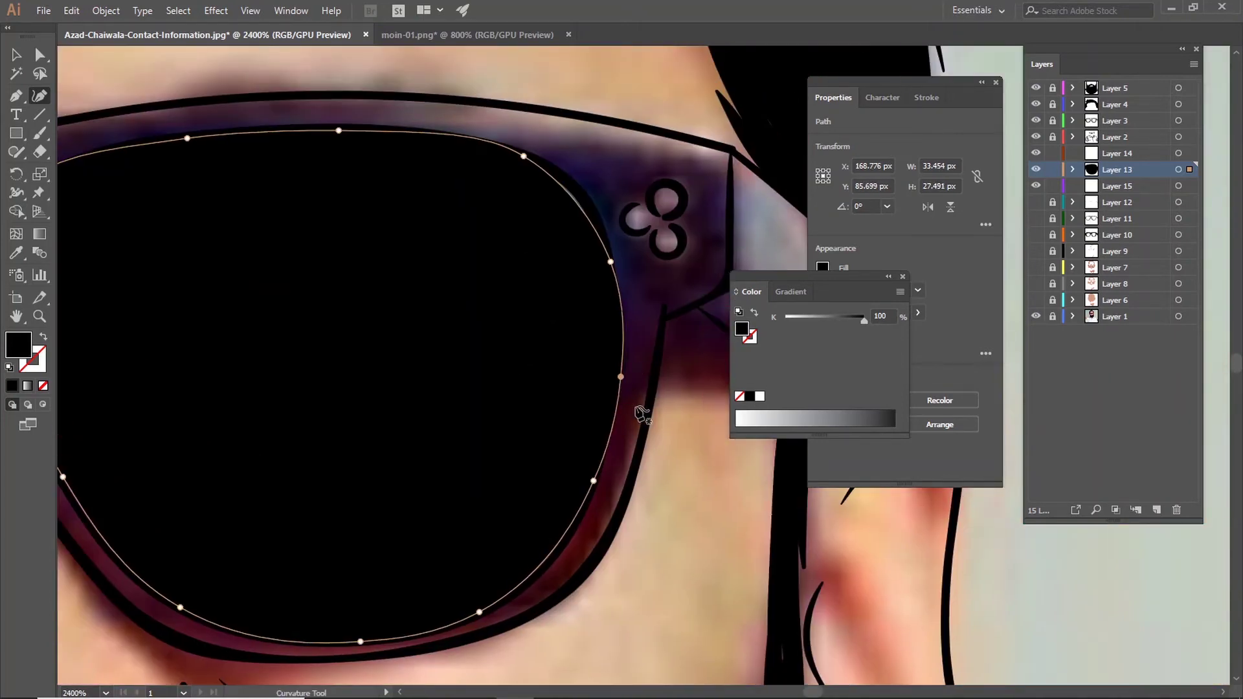
{"action": "left_click", "coordinate": [612, 375]}
{"action": "left_click_drag", "start_coordinate": [610, 262], "coordinate": [614, 272]}
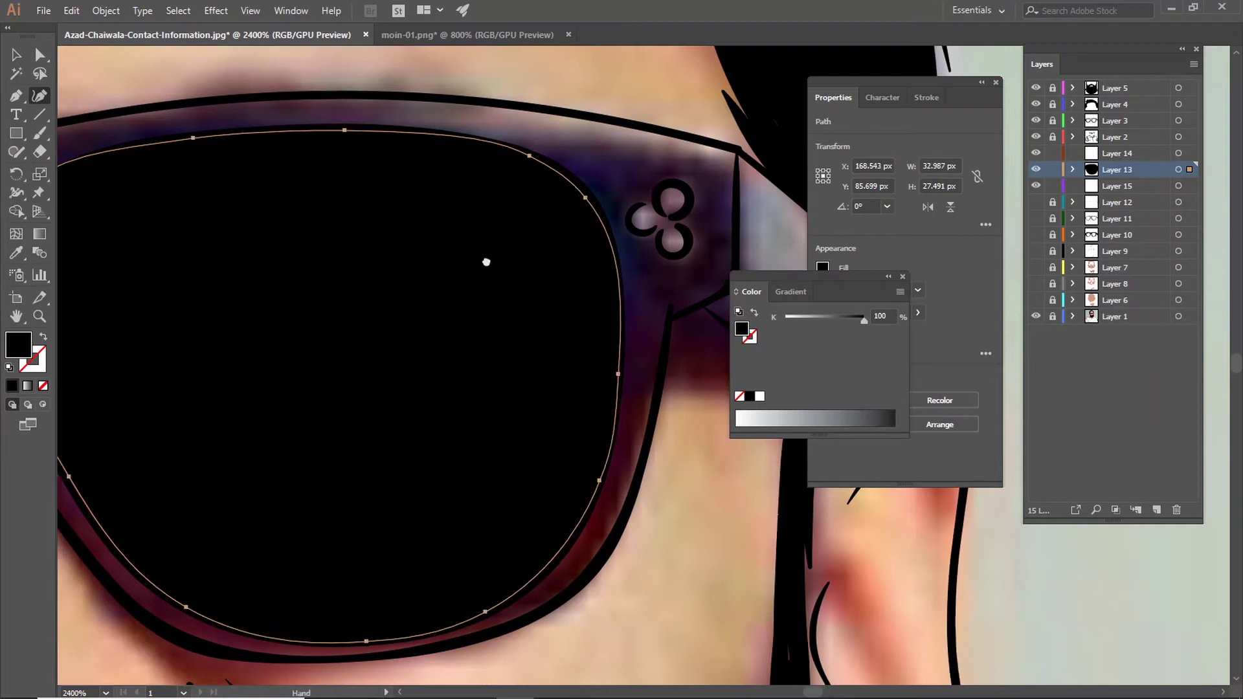
Step: Adjust the right lens's left edge and reset its fill to solid black
{"action": "key", "text": "v"}
{"action": "left_click_drag", "start_coordinate": [864, 319], "coordinate": [827, 319]}
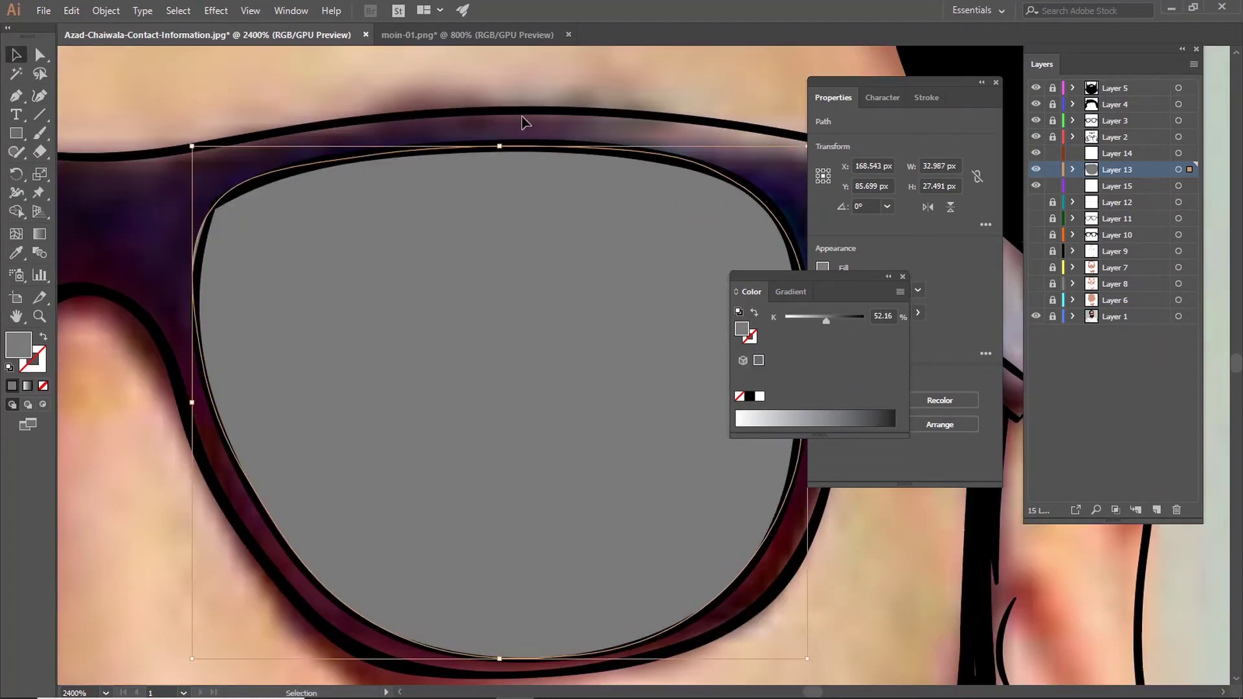
{"action": "key", "text": "shift+grave"}
{"action": "left_click", "coordinate": [204, 247]}
{"action": "left_click", "coordinate": [893, 419]}
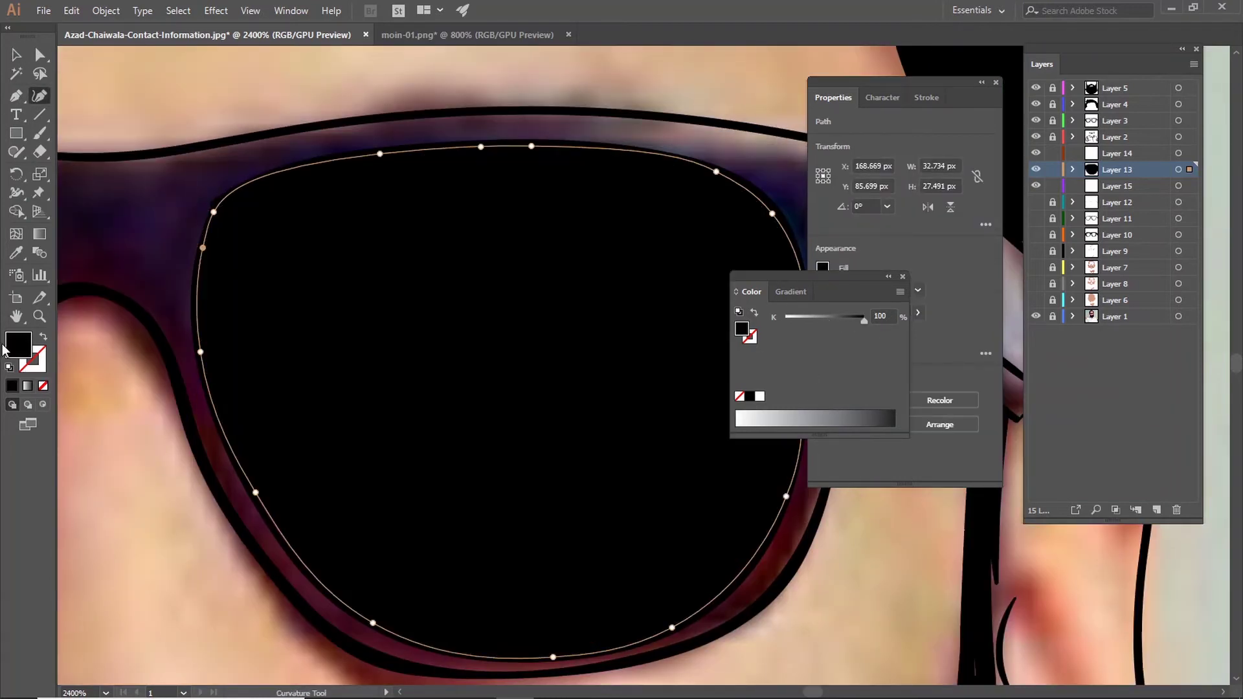
Step: Give the right lens a black-to-grey linear gradient at 120° with its midpoint at 58.97%
{"action": "key", "text": "period"}
{"action": "double_click", "coordinate": [820, 415]}
{"action": "left_click", "coordinate": [877, 432]}
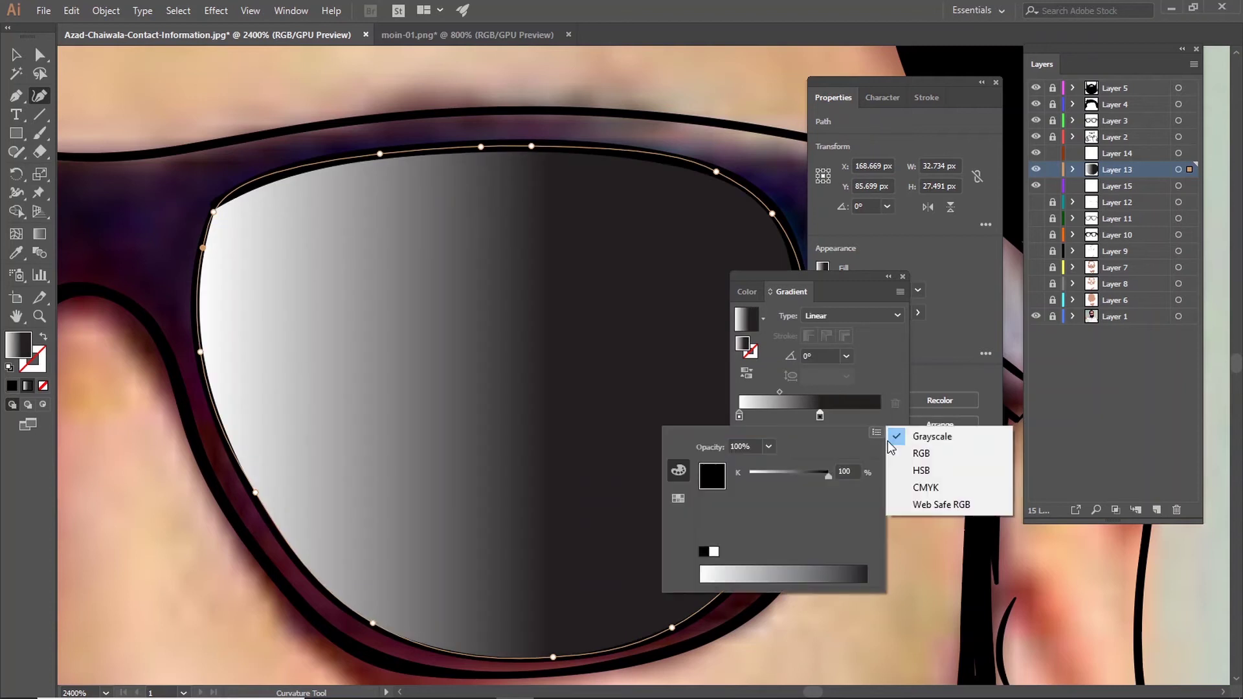
{"action": "left_click", "coordinate": [913, 397]}
{"action": "left_click_drag", "start_coordinate": [820, 415], "coordinate": [851, 415]}
{"action": "double_click", "coordinate": [851, 415]}
{"action": "left_click", "coordinate": [846, 356]}
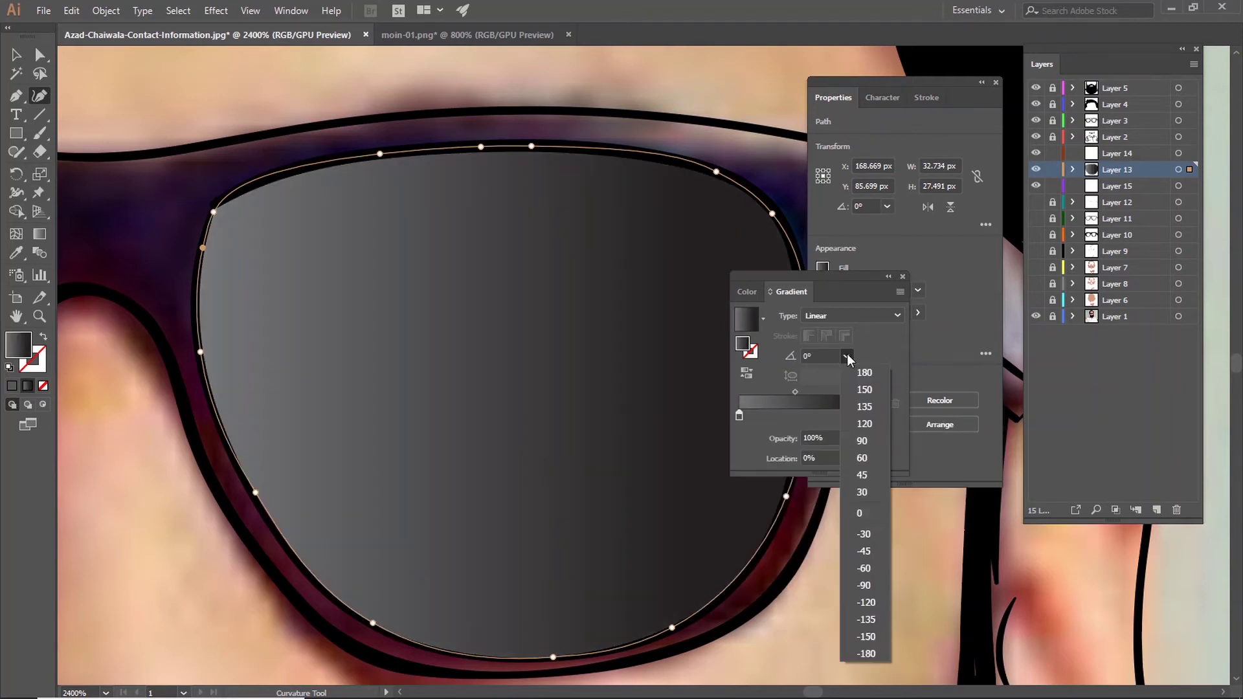
{"action": "left_click", "coordinate": [864, 449]}
{"action": "mouse_move", "coordinate": [739, 415]}
{"action": "left_mouse_down"}
{"action": "mouse_move", "coordinate": [801, 415]}
{"action": "mouse_move", "coordinate": [753, 415]}
{"action": "left_mouse_up"}
{"action": "double_click", "coordinate": [803, 414]}
{"action": "left_click_drag", "start_coordinate": [823, 391], "coordinate": [827, 391]}
Step: Outline the left lens with the Pen tool
{"action": "key", "text": "ctrl+minus"}
{"action": "mouse_move", "coordinate": [248, 365]}
{"action": "left_mouse_down"}
{"action": "mouse_move", "coordinate": [171, 323]}
{"action": "mouse_move", "coordinate": [390, 387]}
{"action": "left_mouse_up"}
{"action": "key", "text": "p"}
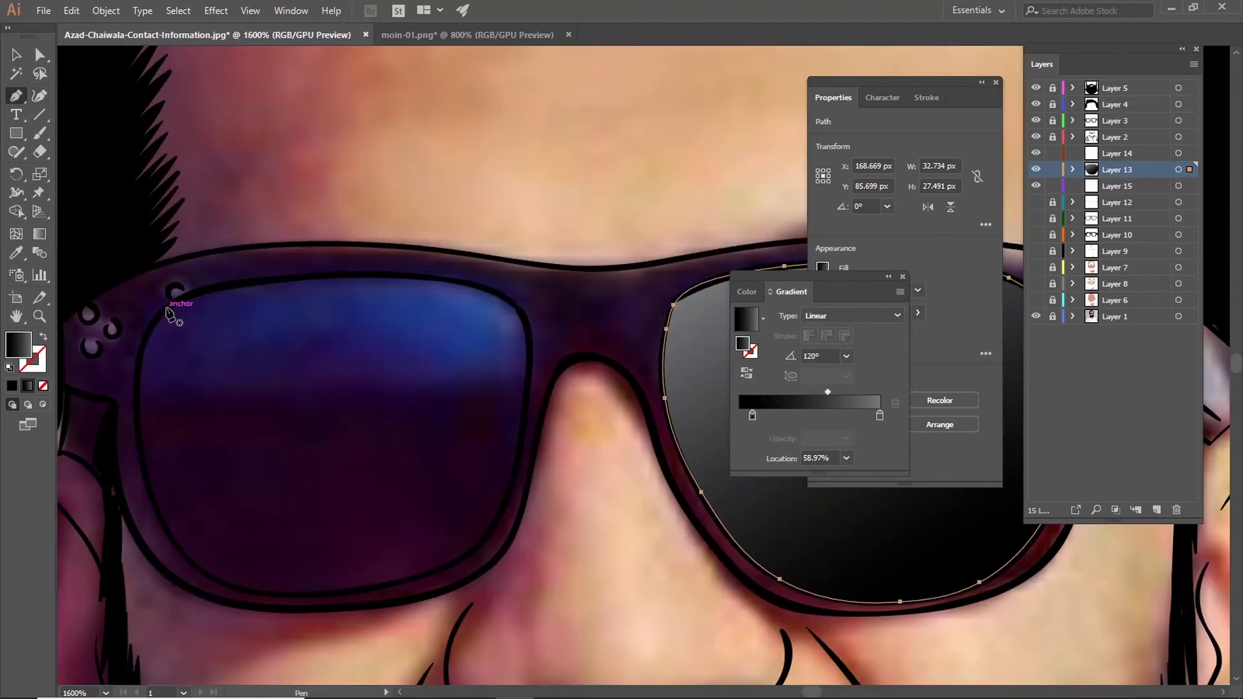
{"action": "left_click", "coordinate": [166, 309]}
{"action": "left_click", "coordinate": [388, 276]}
{"action": "left_click", "coordinate": [521, 443]}
{"action": "left_click", "coordinate": [286, 596]}
{"action": "left_click", "coordinate": [152, 375]}
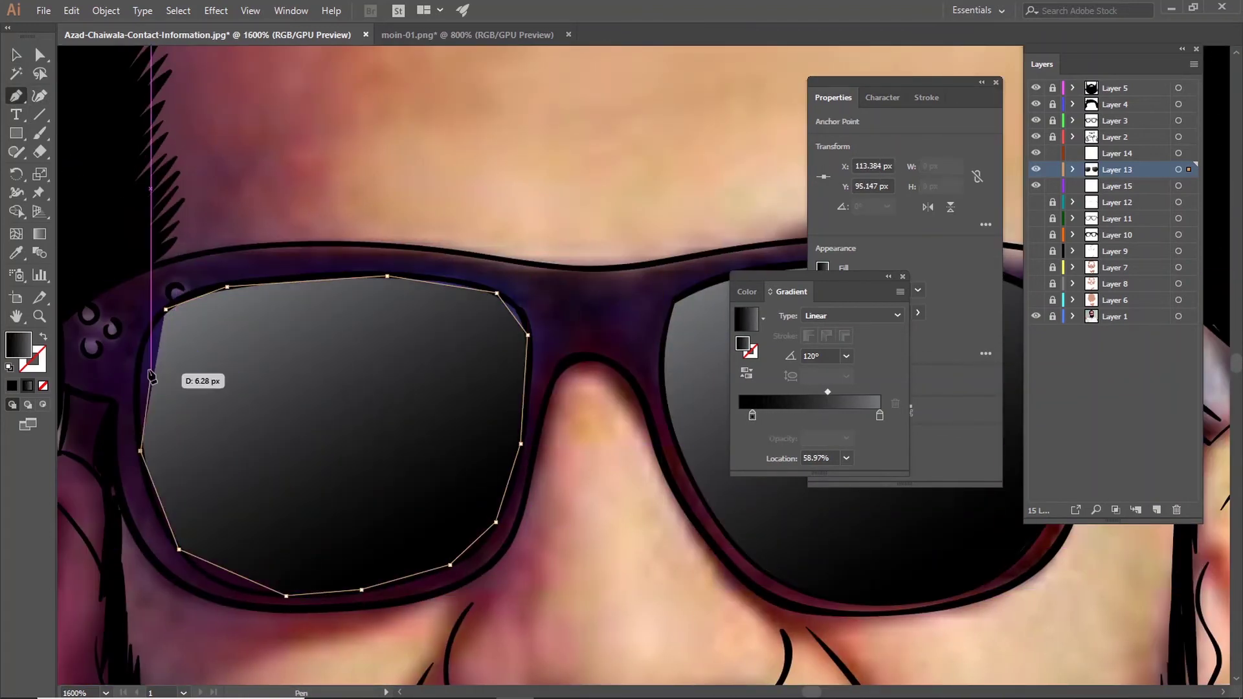
Step: Round the left lens outline's curves, including the corner near the nose bridge
{"action": "key", "text": "ctrl+plus"}
{"action": "key", "text": "shift+grave"}
{"action": "left_click", "coordinate": [360, 240]}
{"action": "scroll", "coordinate": [360, 240], "scroll_direction": "right", "scroll_amount": 3}
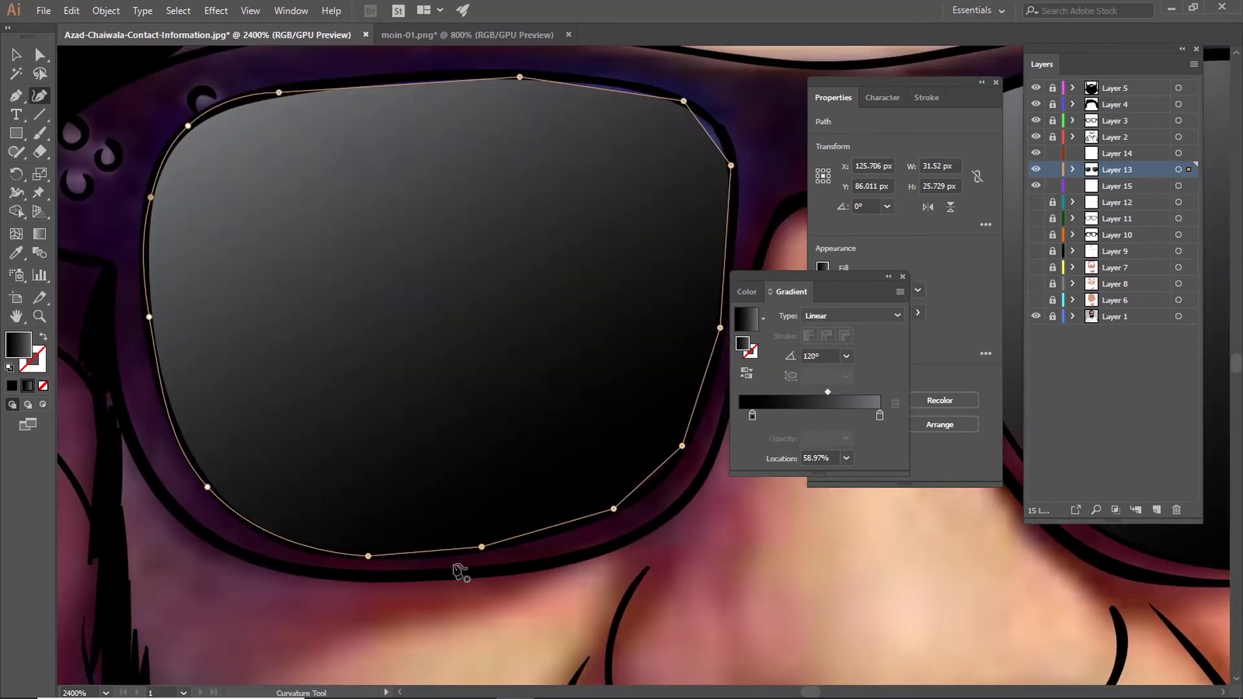
{"action": "scroll", "coordinate": [486, 528], "scroll_direction": "up", "scroll_amount": 3}
{"action": "scroll", "coordinate": [485, 527], "scroll_direction": "right", "scroll_amount": 3}
{"action": "left_click_drag", "start_coordinate": [492, 338], "coordinate": [502, 344]}
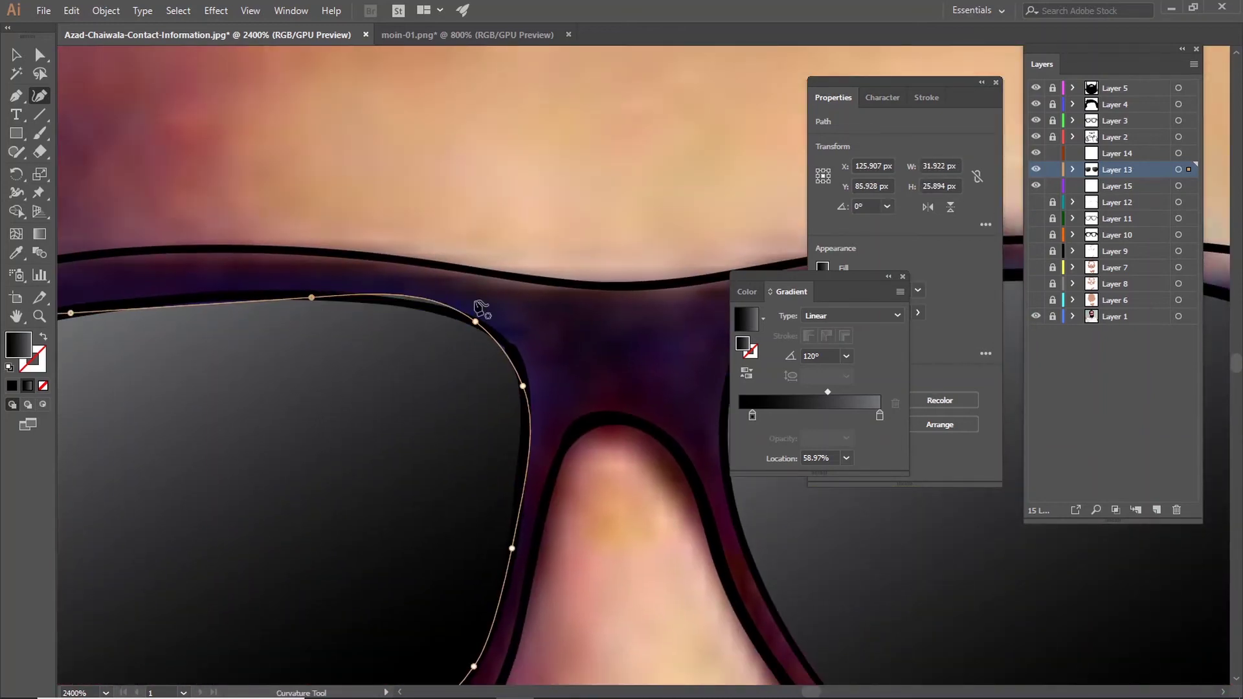
{"action": "scroll", "coordinate": [466, 422], "scroll_direction": "down", "scroll_amount": 3}
{"action": "scroll", "coordinate": [466, 422], "scroll_direction": "left", "scroll_amount": 5}
Step: Paint the lips rosy a95c5c with the Paintbrush
{"action": "key", "text": "v"}
{"action": "key", "text": "ctrl+minus"}
{"action": "key", "text": "ctrl+minus"}
{"action": "key", "text": "ctrl+minus"}
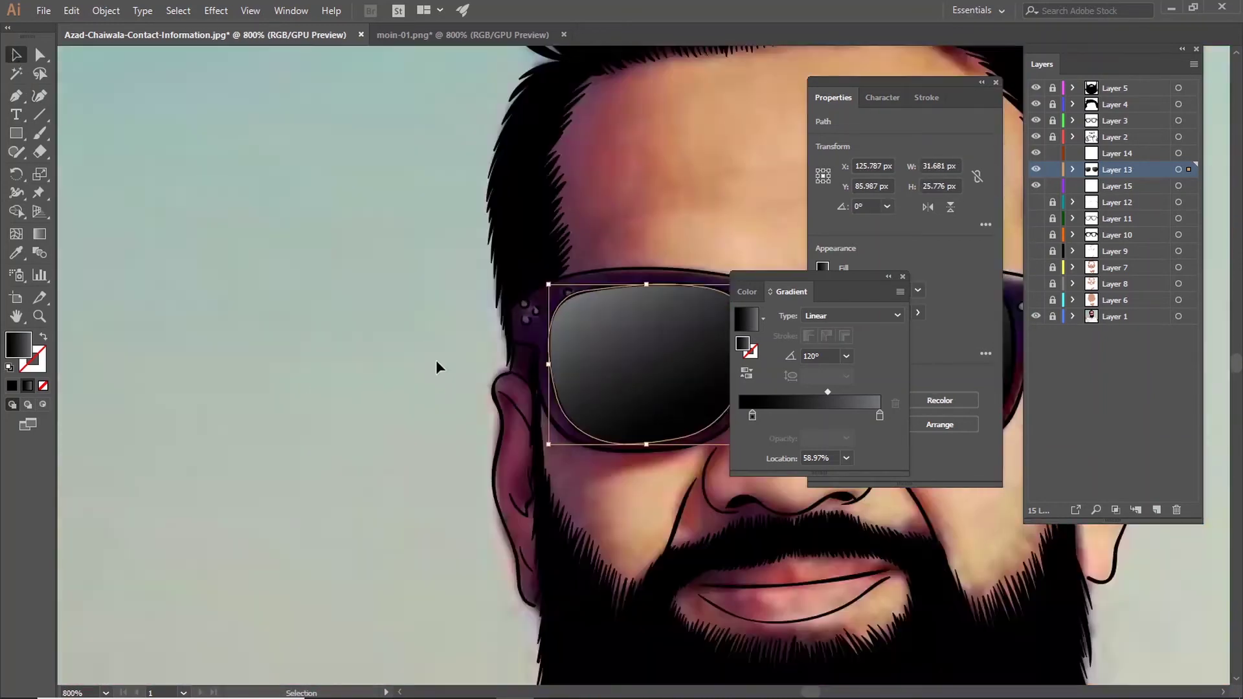
{"action": "key", "text": "ctrl+shift+a"}
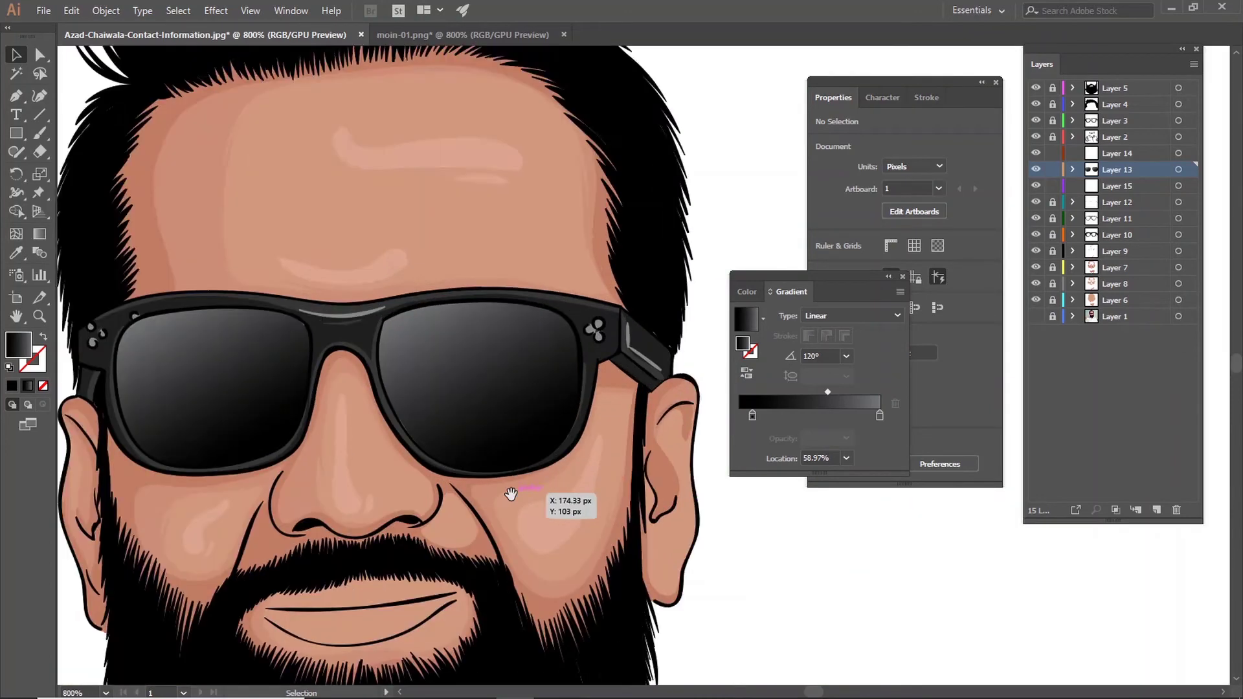
{"action": "scroll", "coordinate": [513, 494], "scroll_direction": "up", "scroll_amount": 3}
{"action": "left_click", "coordinate": [1117, 153]}
{"action": "double_click", "coordinate": [32, 359]}
{"action": "key", "text": "Return"}
{"action": "left_click", "coordinate": [43, 386]}
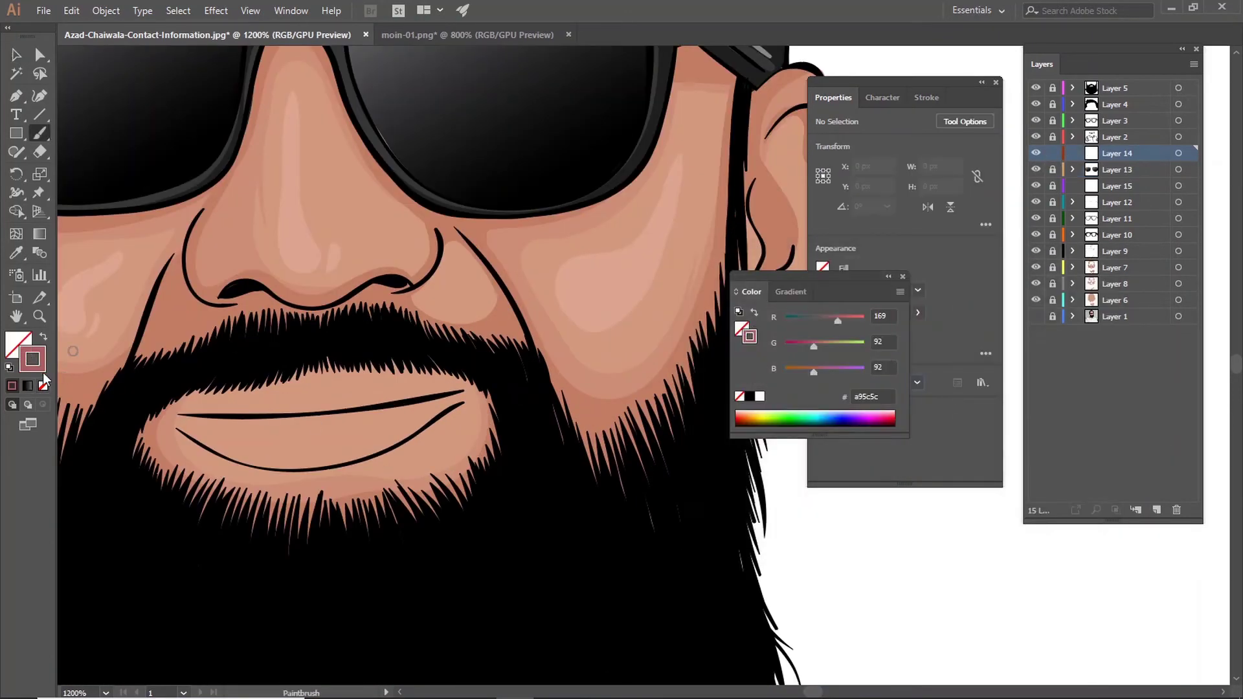
{"action": "mouse_move", "coordinate": [194, 424]}
{"action": "left_mouse_down"}
{"action": "mouse_move", "coordinate": [314, 367]}
{"action": "mouse_move", "coordinate": [479, 389]}
{"action": "mouse_move", "coordinate": [259, 421]}
{"action": "left_mouse_up"}
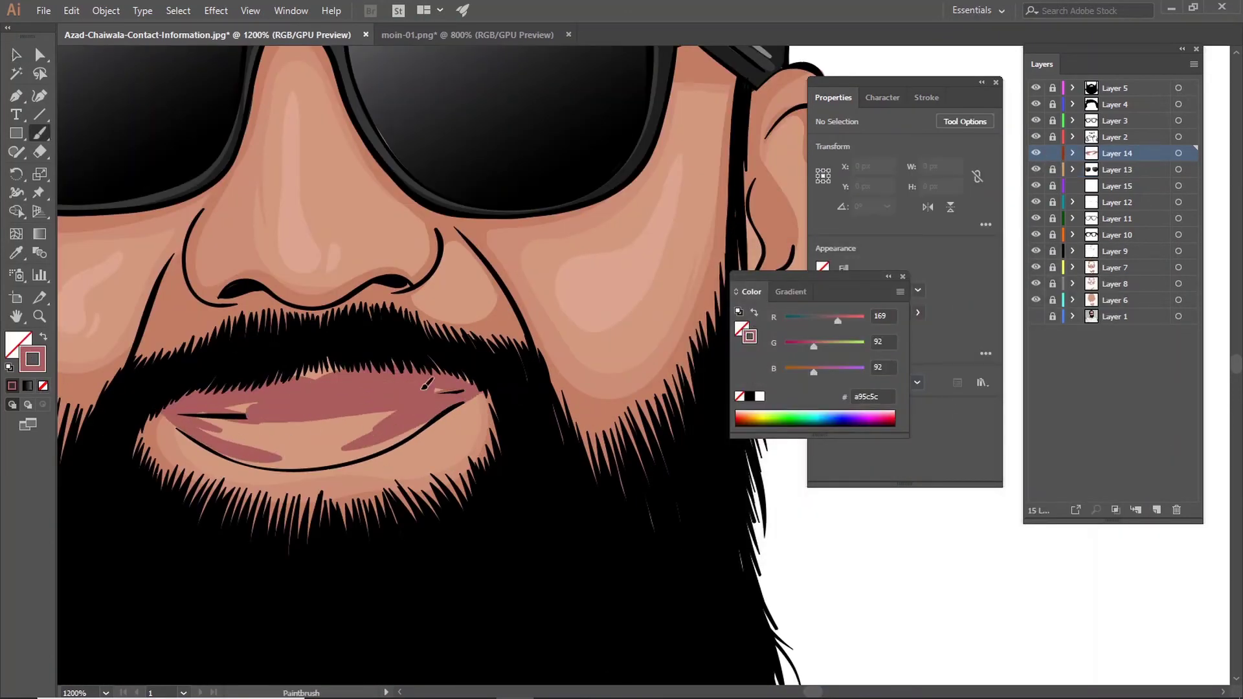
{"action": "left_click_drag", "start_coordinate": [453, 389], "coordinate": [203, 426]}
{"action": "left_click_drag", "start_coordinate": [285, 460], "coordinate": [271, 429]}
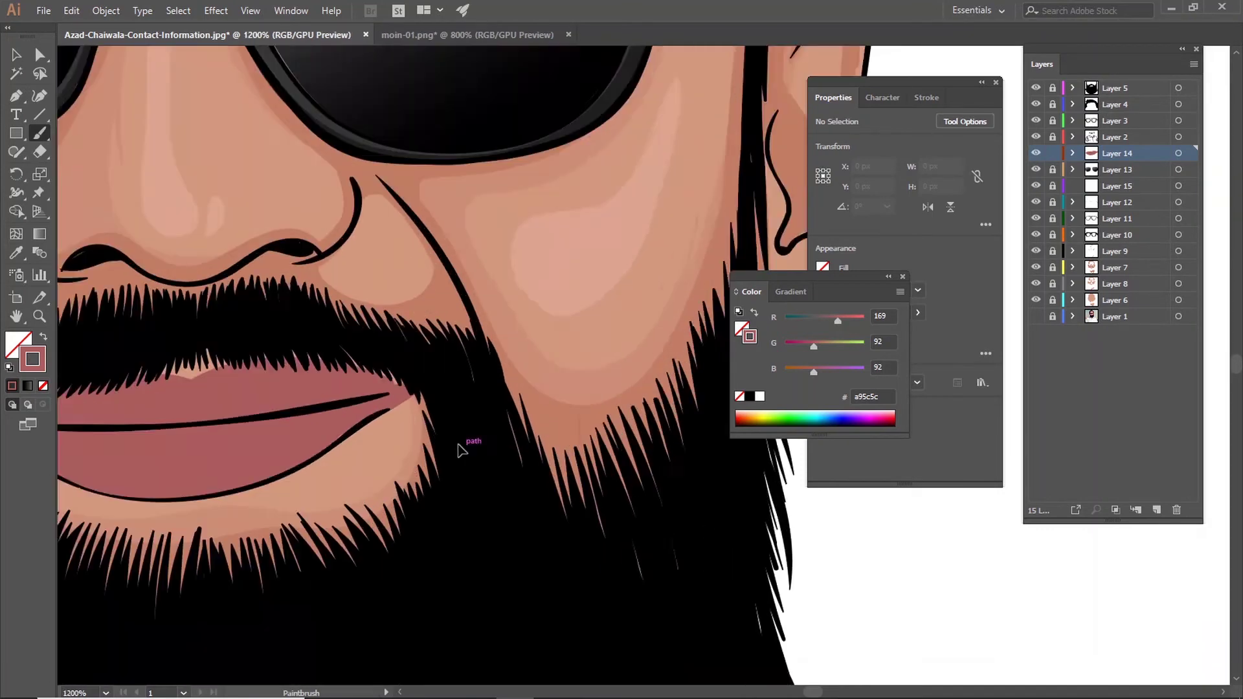
Step: On a new layer, redraw the lip line at 0.5 pt and darken the upper-left lip
{"action": "key", "text": "ctrl+plus"}
{"action": "key", "text": "ctrl+l"}
{"action": "double_click", "coordinate": [749, 336]}
{"action": "type", "text": "8c4646"}
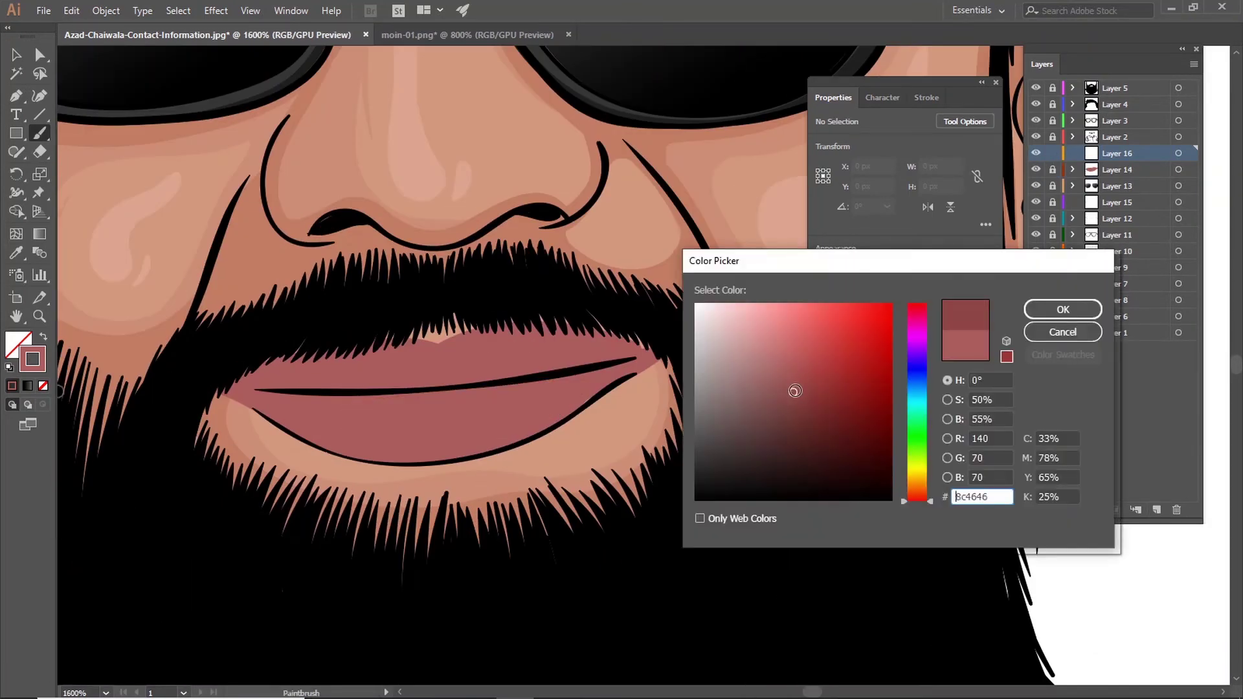
{"action": "key", "text": "Return"}
{"action": "left_click", "coordinate": [918, 290]}
{"action": "left_click", "coordinate": [940, 323]}
{"action": "left_click_drag", "start_coordinate": [277, 389], "coordinate": [619, 384]}
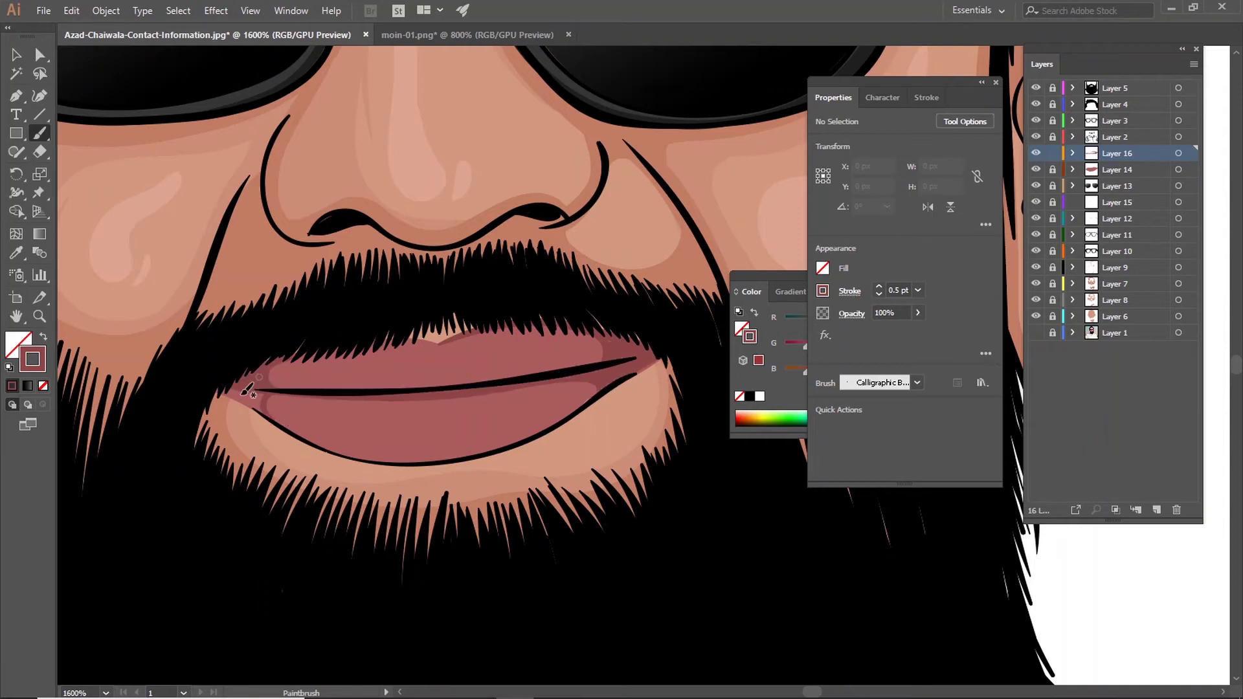
{"action": "left_click_drag", "start_coordinate": [441, 343], "coordinate": [306, 392]}
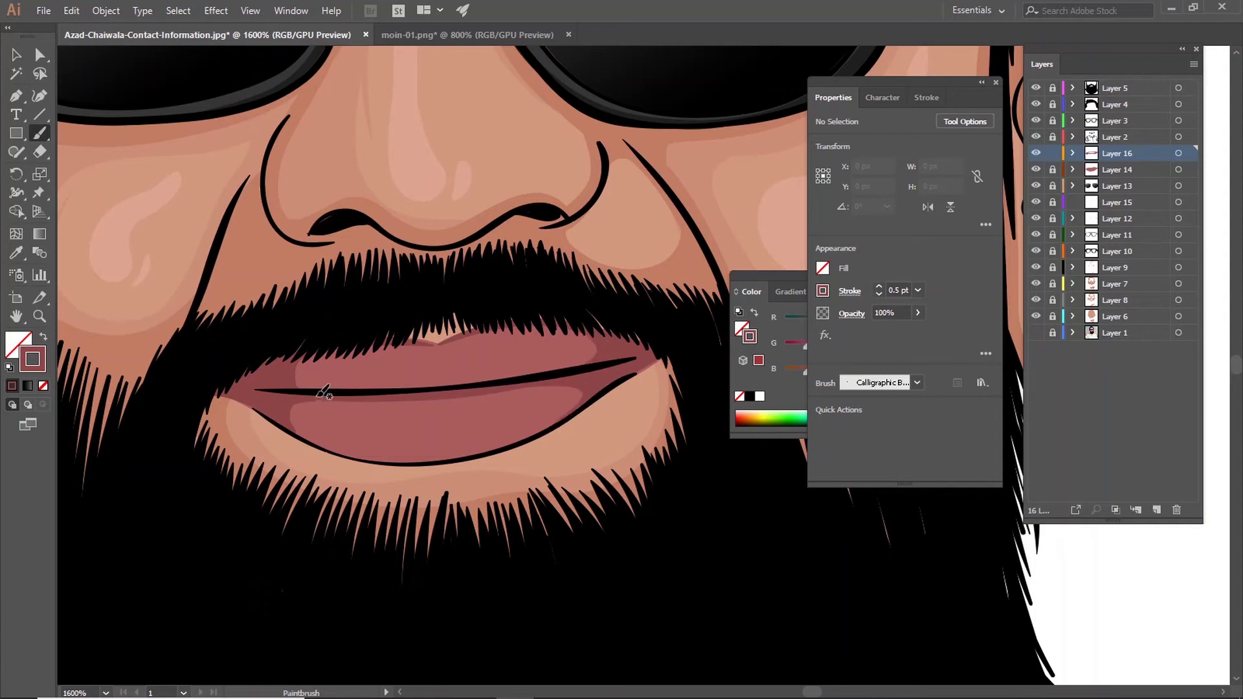
Step: On another new layer, draw a light pink highlight on the lower lip
{"action": "key", "text": "ctrl+l"}
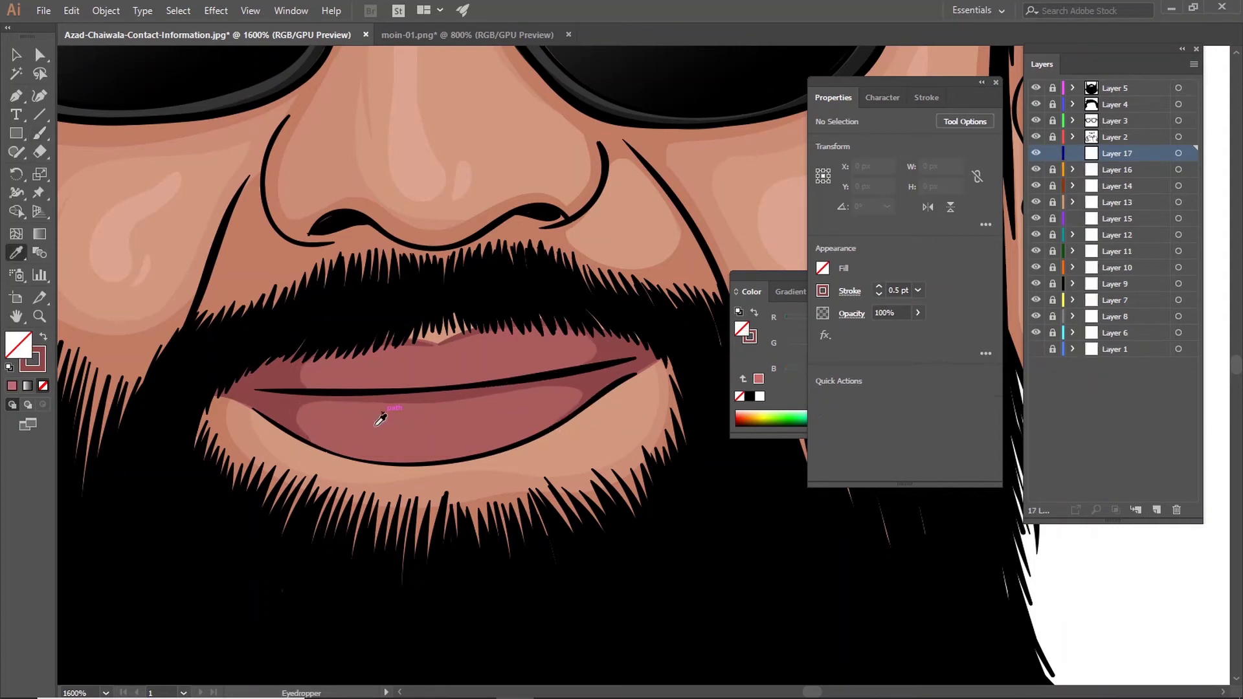
{"action": "mouse_move", "coordinate": [349, 434]}
{"action": "left_mouse_down"}
{"action": "mouse_move", "coordinate": [420, 443]}
{"action": "mouse_move", "coordinate": [521, 416]}
{"action": "left_mouse_up"}
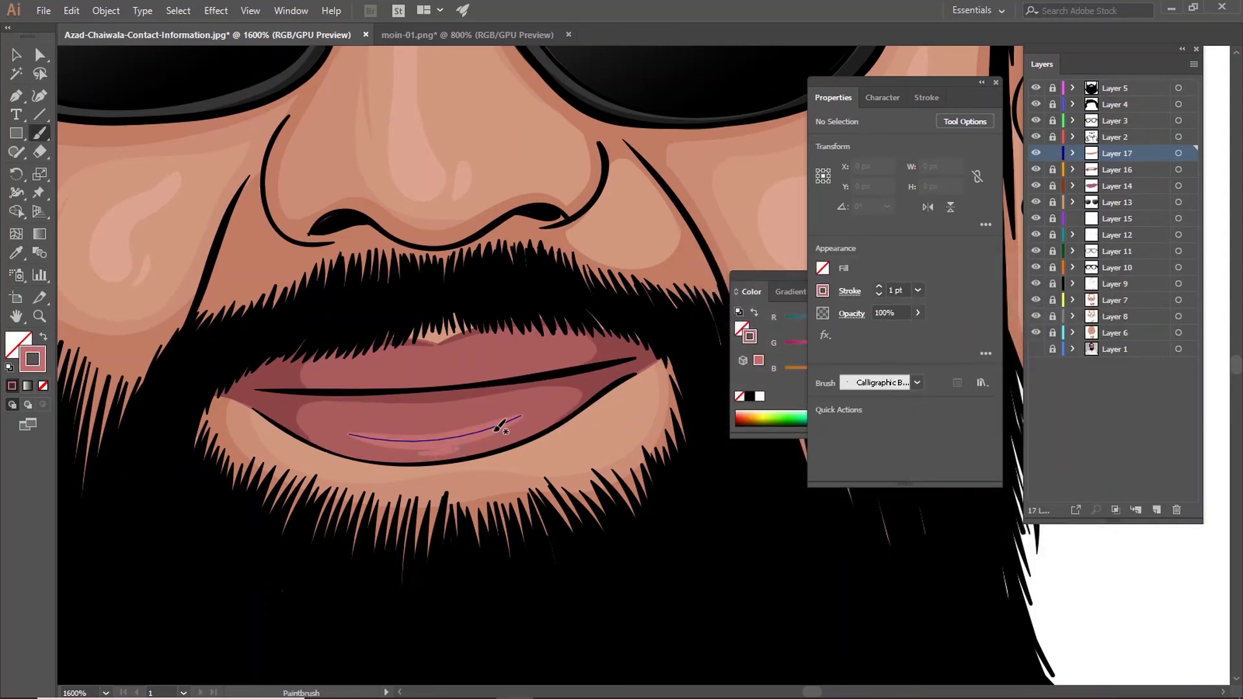
{"action": "key", "text": "ctrl+0"}
{"action": "key", "text": "ctrl+plus"}
Step: Paint a light grey base fill over the shirt on a new layer
{"action": "left_click", "coordinate": [1117, 349]}
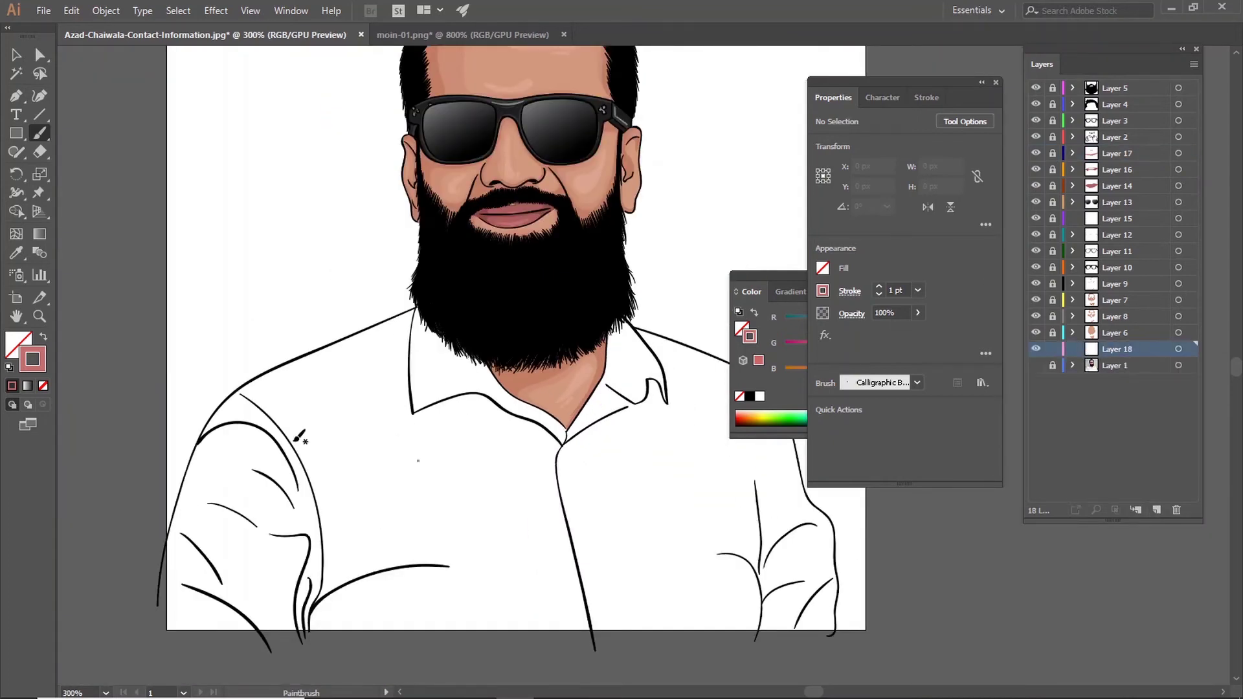
{"action": "key", "text": "ctrl+l"}
{"action": "double_click", "coordinate": [33, 360]}
{"action": "key", "text": "Return"}
{"action": "mouse_move", "coordinate": [667, 597]}
{"action": "left_mouse_down"}
{"action": "mouse_move", "coordinate": [221, 512]}
{"action": "mouse_move", "coordinate": [605, 337]}
{"action": "left_mouse_up"}
{"action": "left_click_drag", "start_coordinate": [373, 298], "coordinate": [454, 518]}
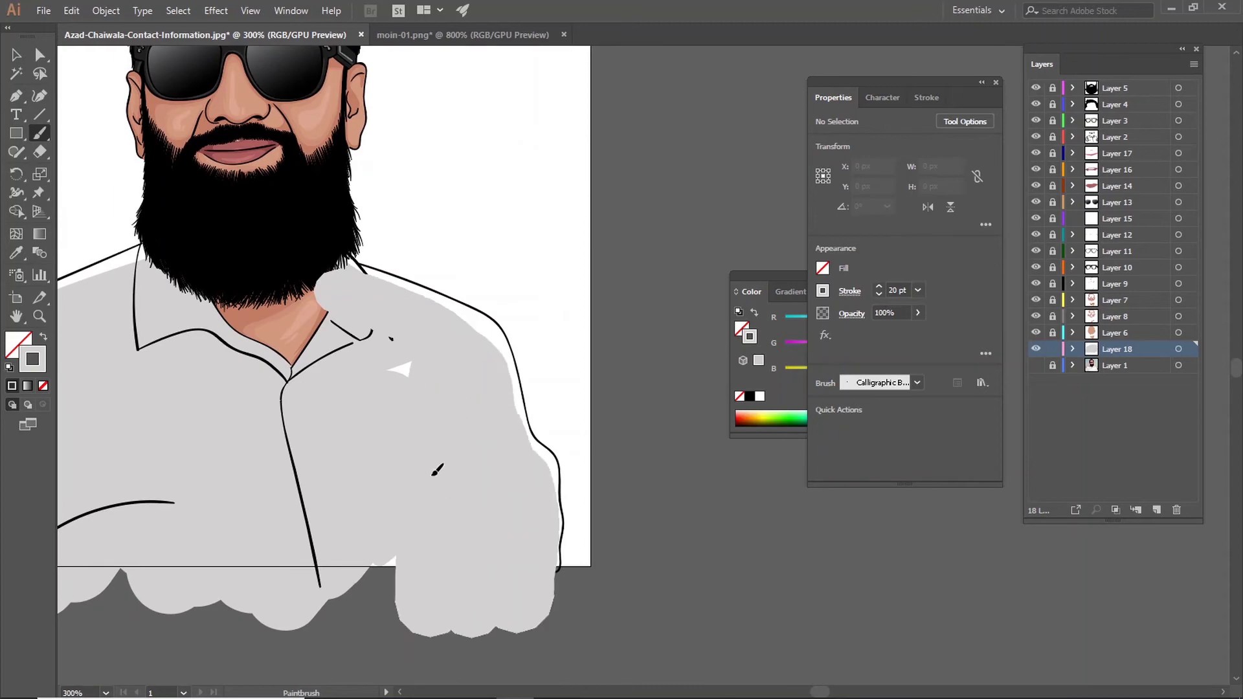
Step: Set the brush stroke weight to 2 pt and frame the shirt and shoulder
{"action": "scroll", "coordinate": [452, 522], "scroll_direction": "down", "scroll_amount": 1}
{"action": "left_click", "coordinate": [918, 290]}
{"action": "left_click", "coordinate": [932, 392]}
{"action": "scroll", "coordinate": [620, 220], "scroll_direction": "up", "scroll_amount": 3}
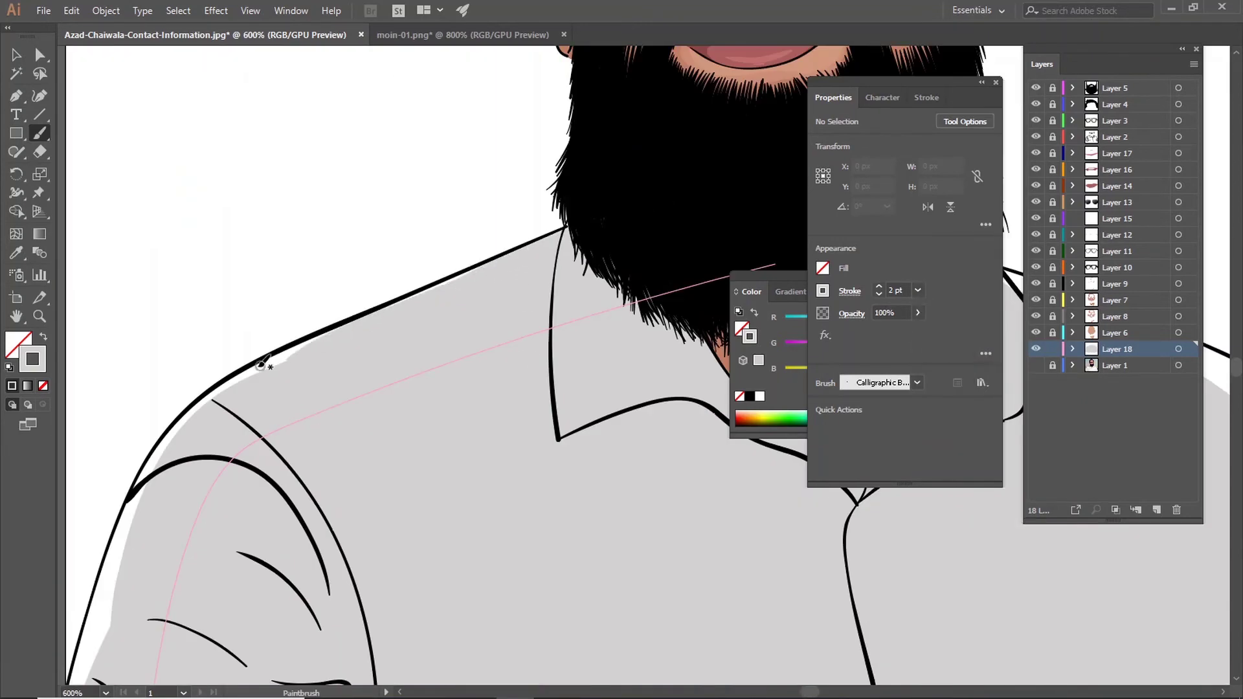
{"action": "left_click_drag", "start_coordinate": [311, 616], "coordinate": [428, 363]}
{"action": "left_click_drag", "start_coordinate": [363, 648], "coordinate": [469, 464]}
{"action": "left_click_drag", "start_coordinate": [563, 415], "coordinate": [467, 453]}
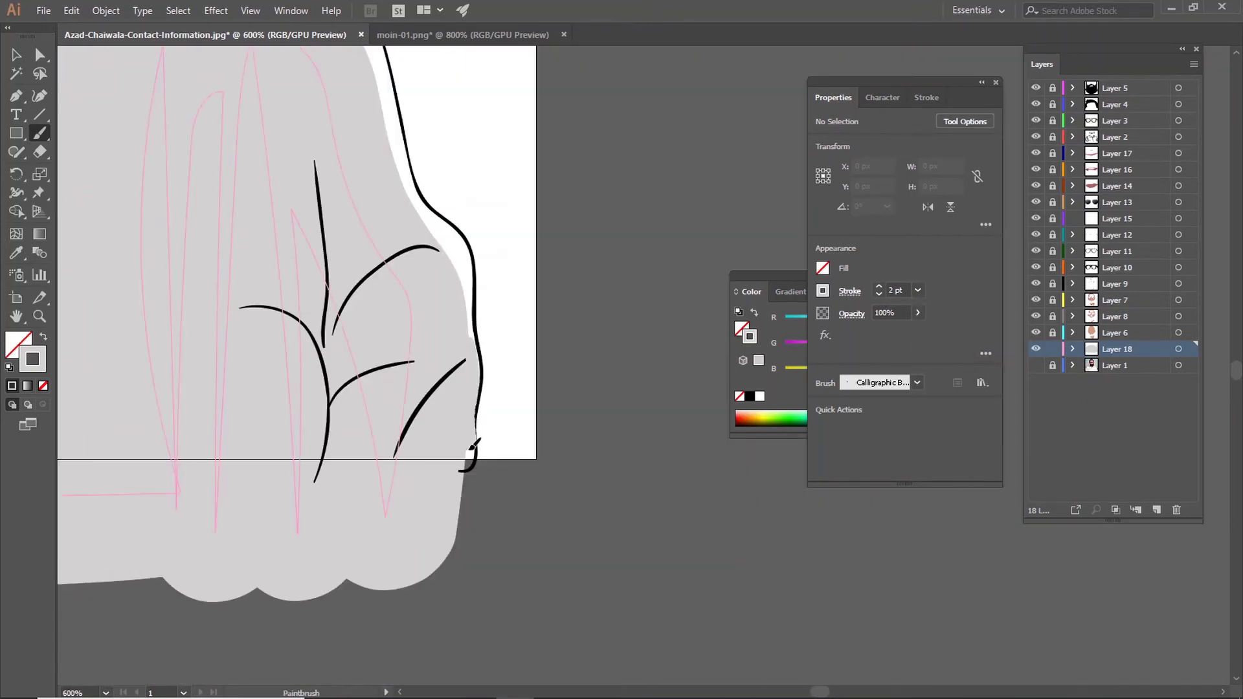
{"action": "left_click_drag", "start_coordinate": [440, 207], "coordinate": [492, 518]}
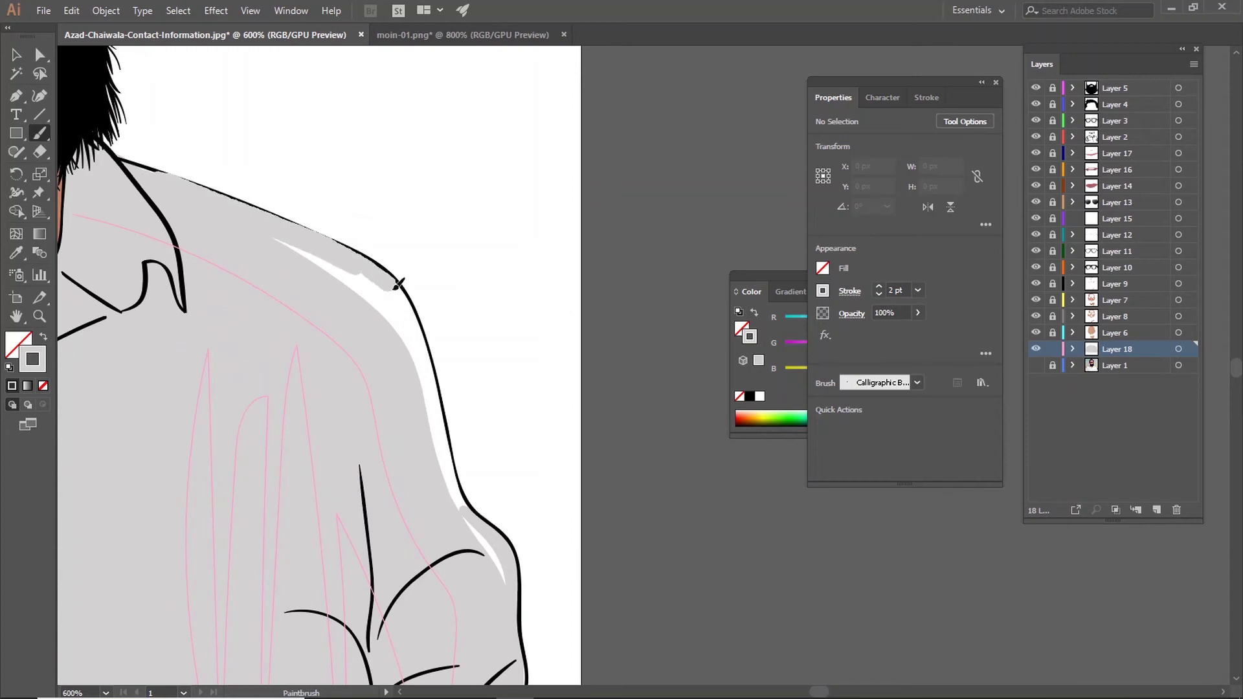
{"action": "scroll", "coordinate": [396, 281], "scroll_direction": "down", "scroll_amount": 5}
{"action": "key", "text": "ctrl+minus"}
{"action": "key", "text": "ctrl+minus"}
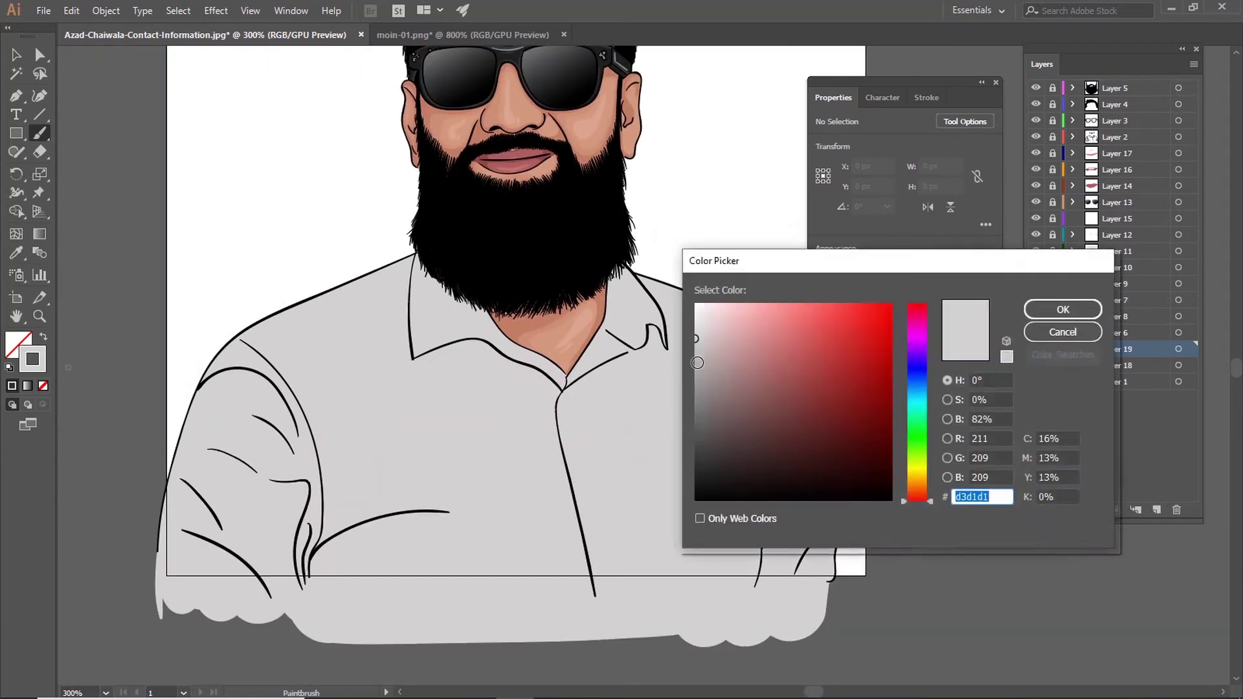
Step: Paint grey shading along the sleeve folds and upper sleeve curve
{"action": "left_click_drag", "start_coordinate": [596, 400], "coordinate": [414, 487]}
{"action": "left_click_drag", "start_coordinate": [411, 558], "coordinate": [407, 363]}
{"action": "left_click_drag", "start_coordinate": [238, 424], "coordinate": [364, 552]}
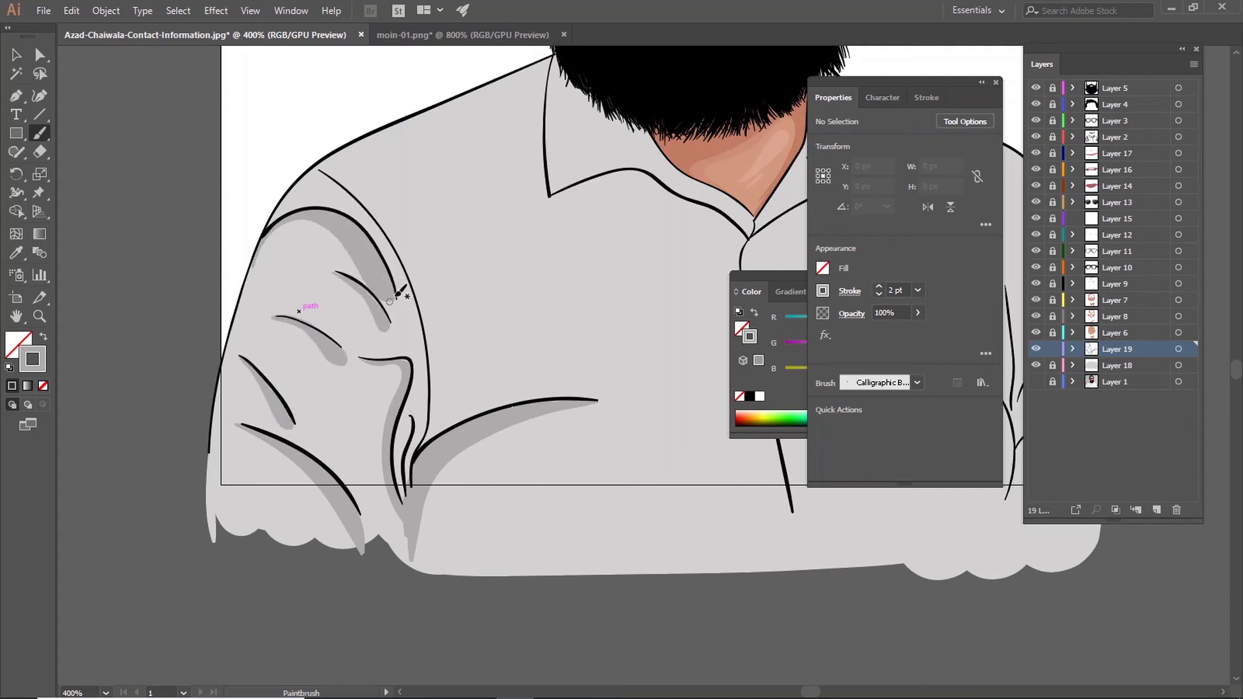
{"action": "mouse_move", "coordinate": [396, 294]}
{"action": "left_mouse_down"}
{"action": "mouse_move", "coordinate": [321, 174]}
{"action": "mouse_move", "coordinate": [406, 495]}
{"action": "left_mouse_up"}
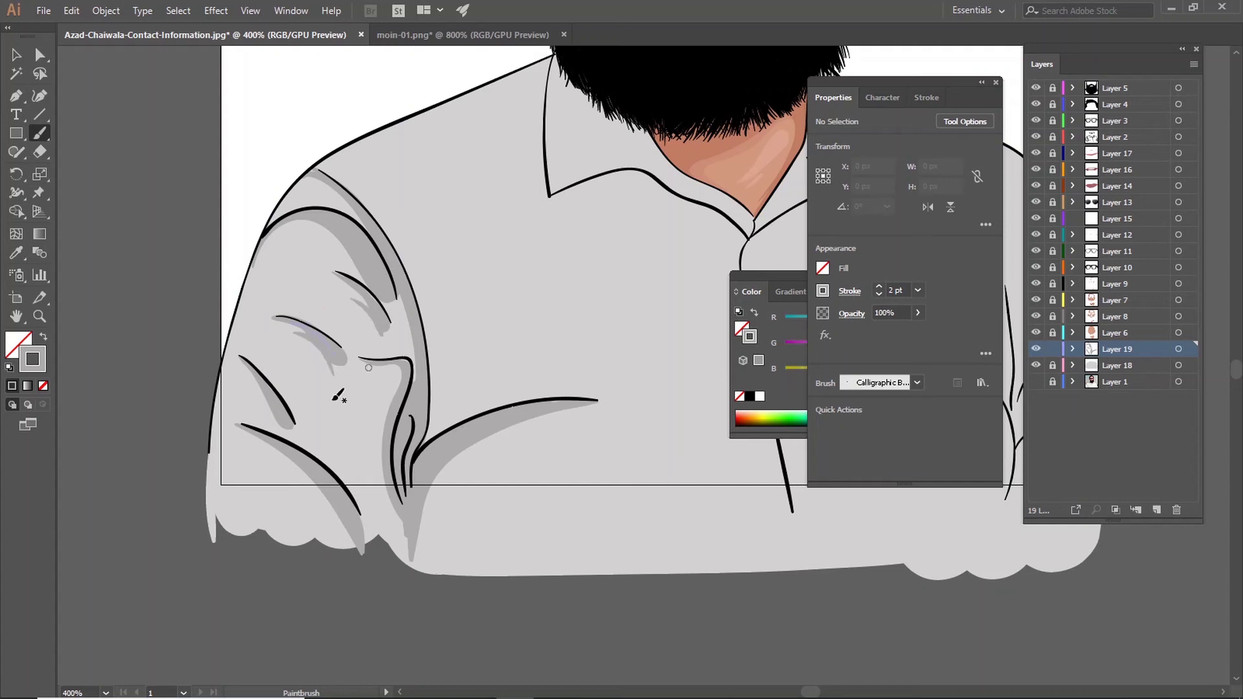
{"action": "left_click_drag", "start_coordinate": [568, 410], "coordinate": [347, 502]}
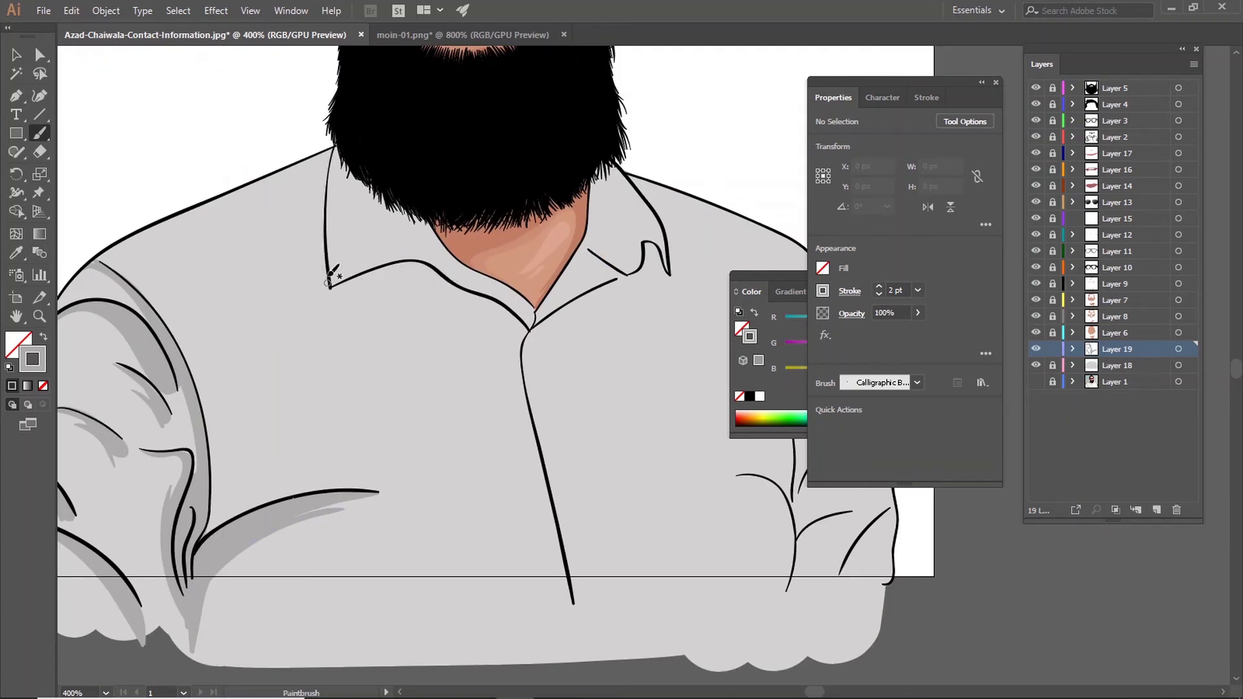
Step: With the grey fill hidden, shade the left sleeve fold, collar edge and under the beard
{"action": "left_click", "coordinate": [1037, 365]}
{"action": "left_click_drag", "start_coordinate": [228, 511], "coordinate": [214, 411]}
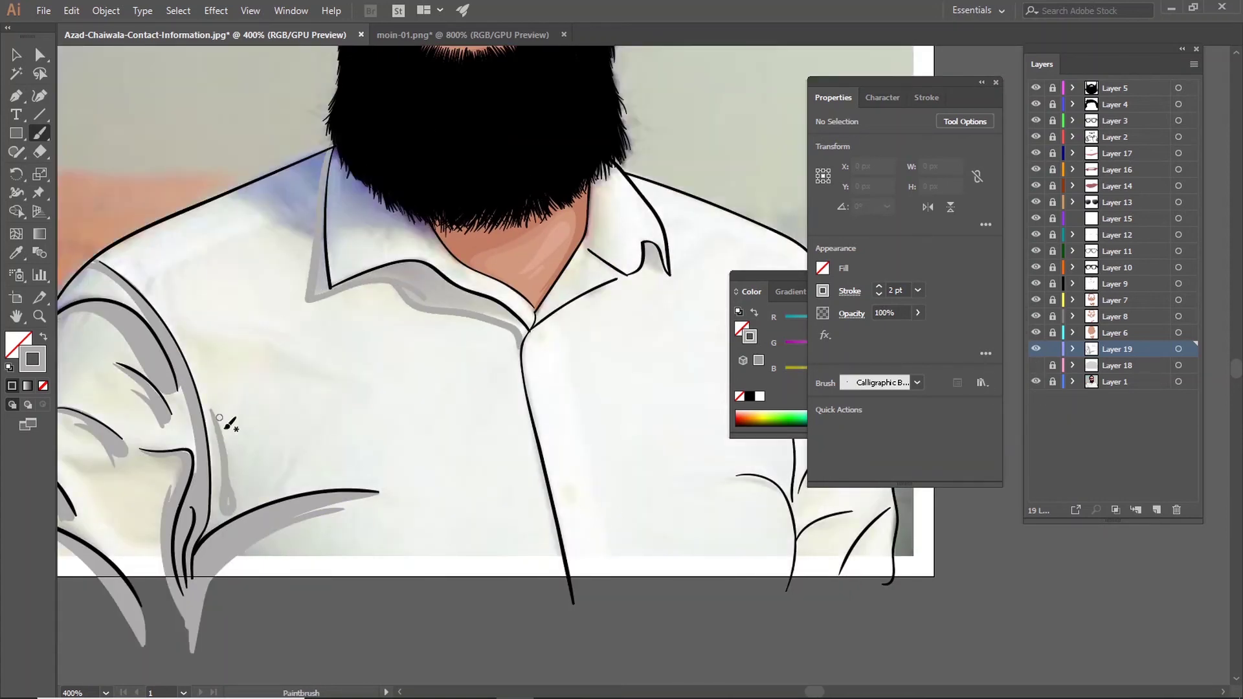
{"action": "mouse_move", "coordinate": [214, 198]}
{"action": "left_mouse_down"}
{"action": "mouse_move", "coordinate": [332, 230]}
{"action": "mouse_move", "coordinate": [310, 206]}
{"action": "left_mouse_up"}
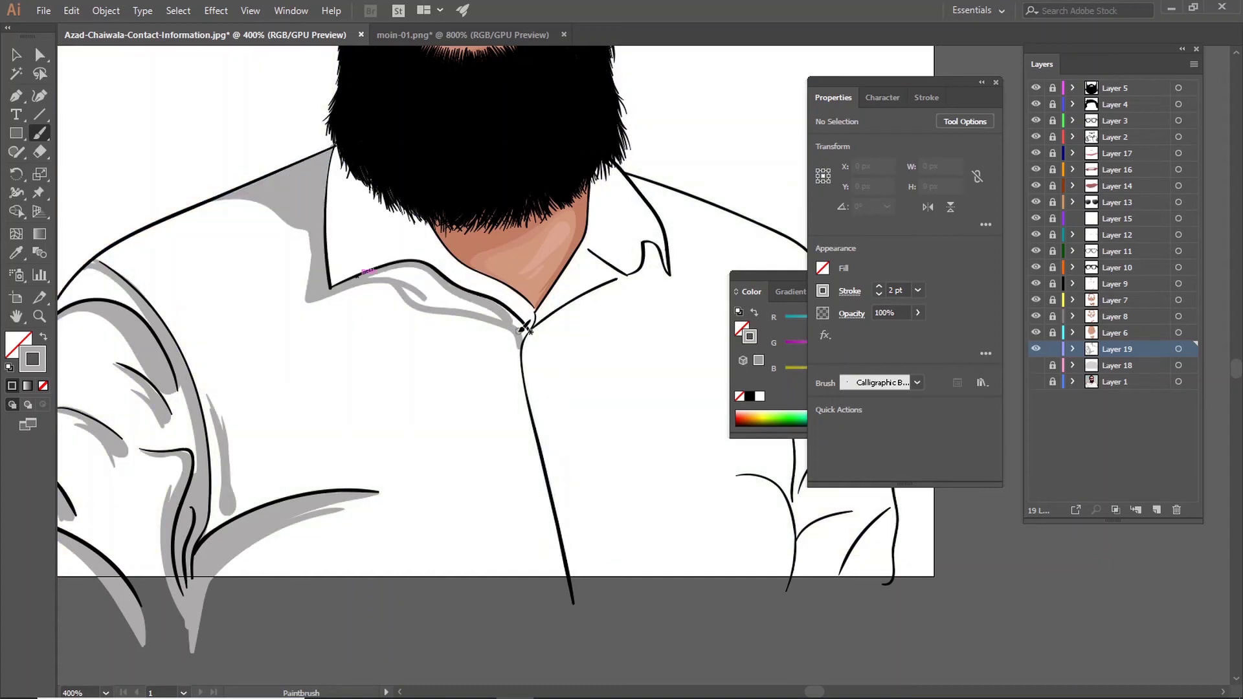
{"action": "left_click_drag", "start_coordinate": [360, 277], "coordinate": [382, 275]}
{"action": "left_click_drag", "start_coordinate": [347, 145], "coordinate": [337, 165]}
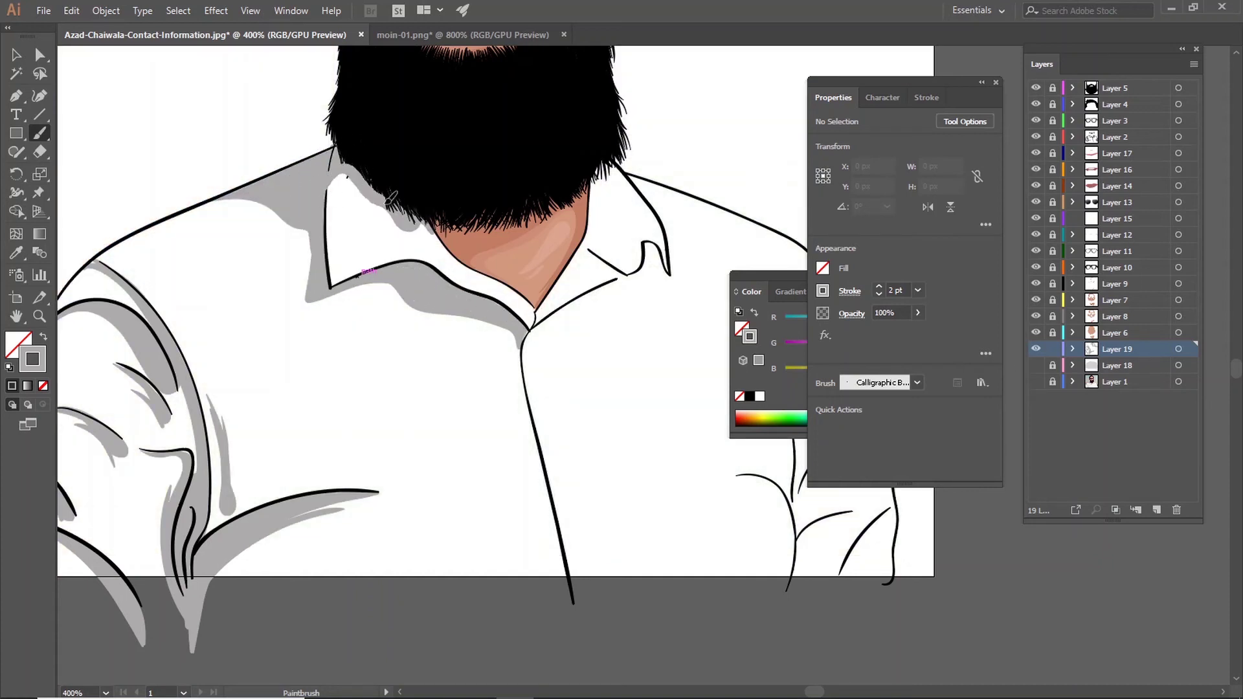
{"action": "left_click", "coordinate": [1036, 382]}
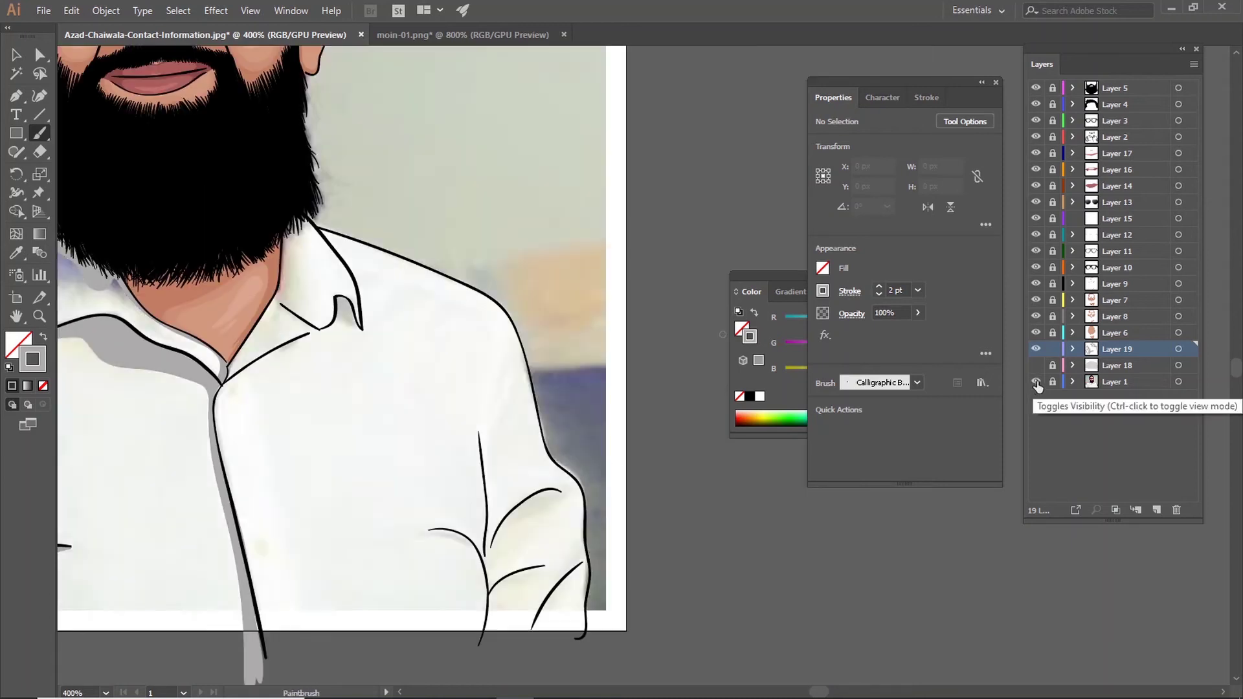
Step: Add a shadow under the collar notch and shade the right sleeve folds and curve
{"action": "left_click_drag", "start_coordinate": [327, 329], "coordinate": [350, 299]}
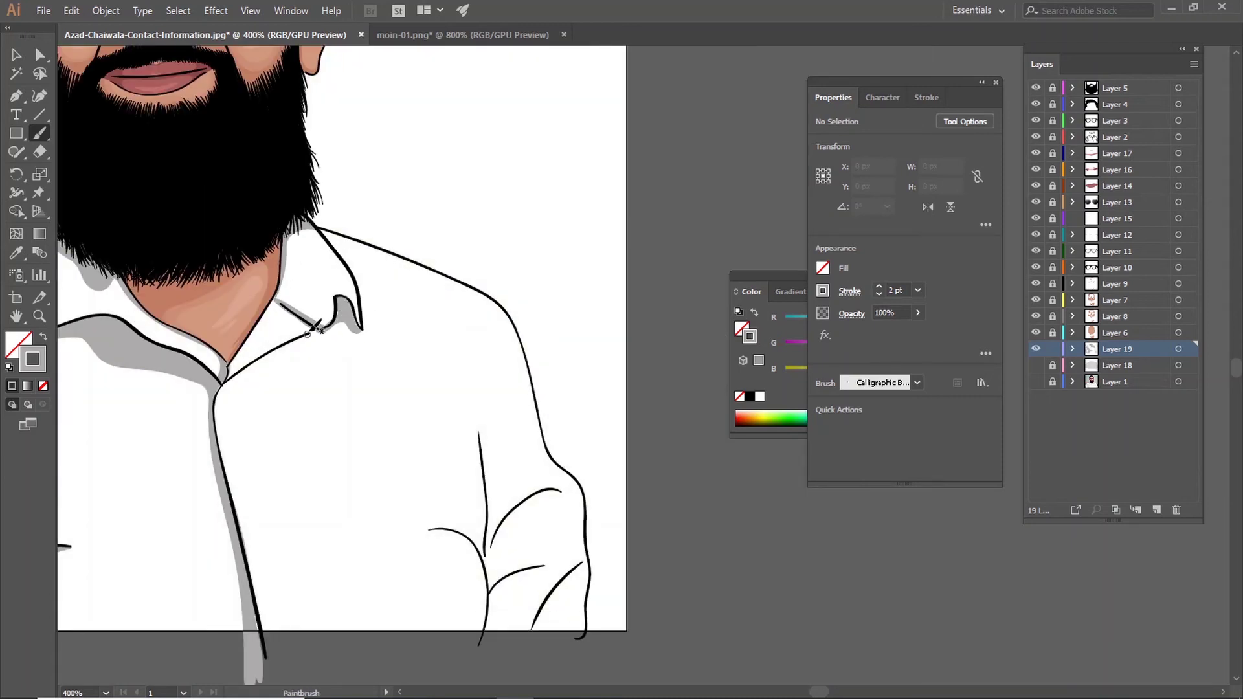
{"action": "left_click_drag", "start_coordinate": [457, 375], "coordinate": [487, 680]}
{"action": "left_click_drag", "start_coordinate": [417, 533], "coordinate": [471, 680]}
{"action": "mouse_move", "coordinate": [560, 491]}
{"action": "left_mouse_down"}
{"action": "mouse_move", "coordinate": [489, 582]}
{"action": "mouse_move", "coordinate": [487, 680]}
{"action": "left_mouse_up"}
{"action": "left_click_drag", "start_coordinate": [581, 564], "coordinate": [534, 673]}
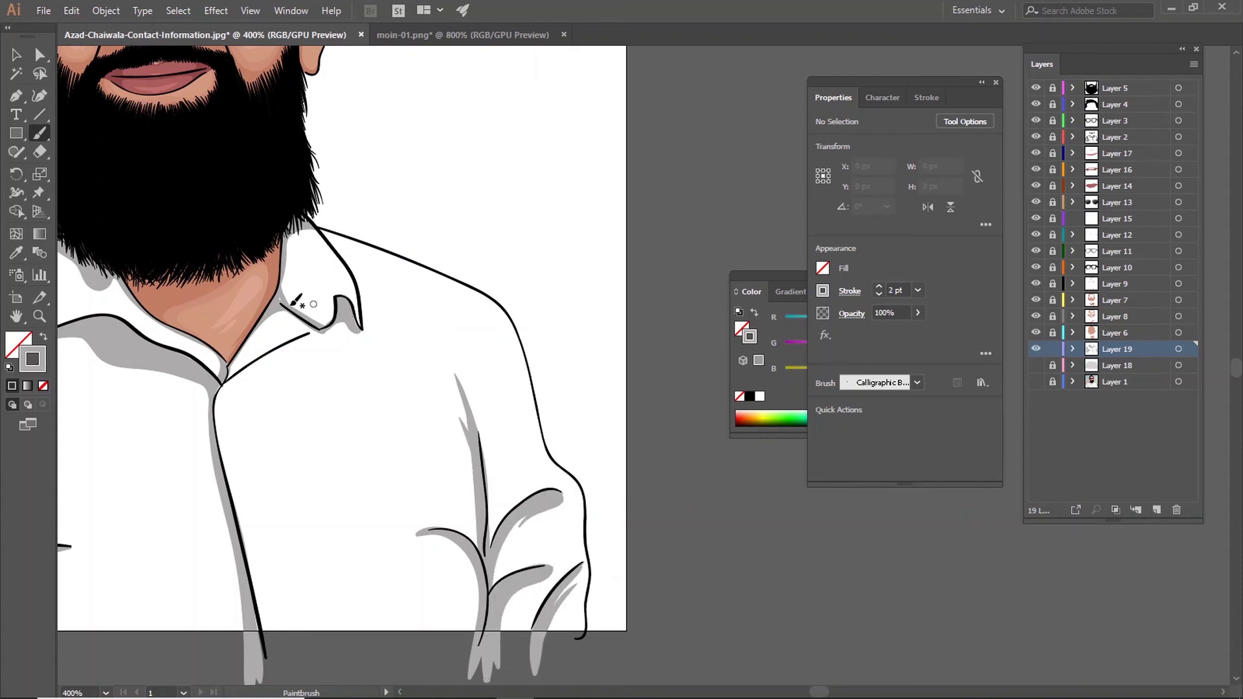
Step: Add grey shading strokes on the left shoulder
{"action": "scroll", "coordinate": [172, 340], "scroll_direction": "left", "scroll_amount": 5}
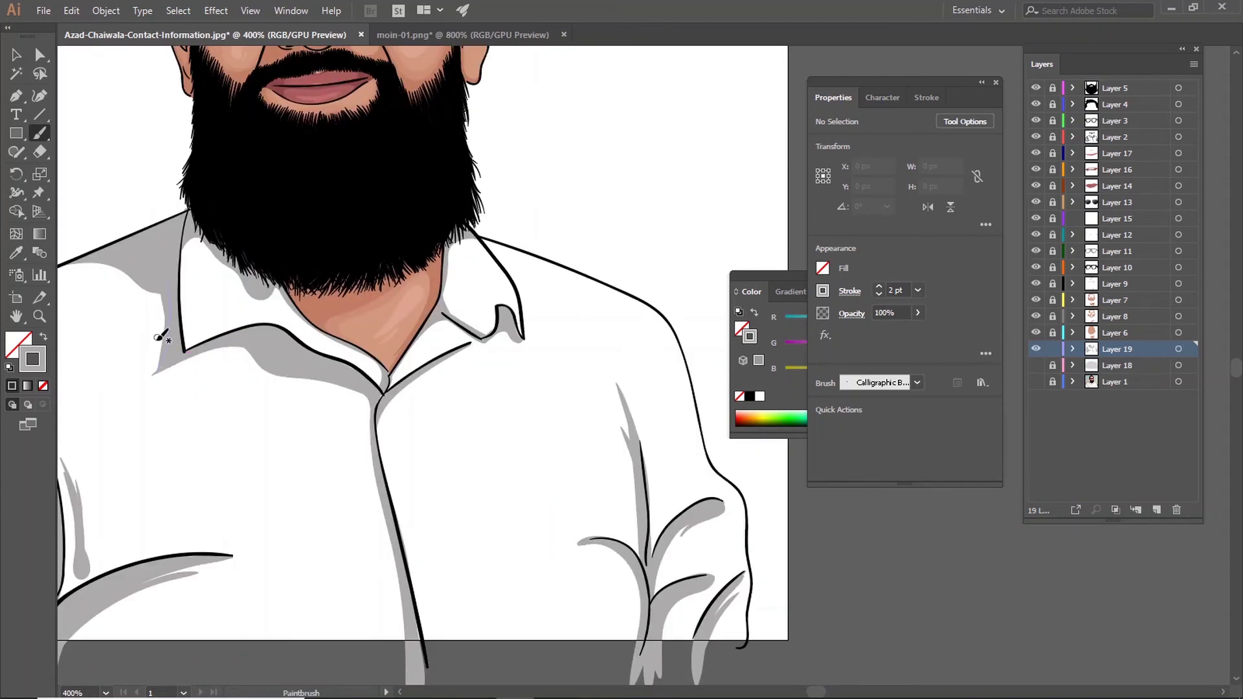
{"action": "scroll", "coordinate": [381, 423], "scroll_direction": "down", "scroll_amount": 5}
{"action": "scroll", "coordinate": [381, 422], "scroll_direction": "right", "scroll_amount": 6}
{"action": "scroll", "coordinate": [381, 422], "scroll_direction": "left", "scroll_amount": 10}
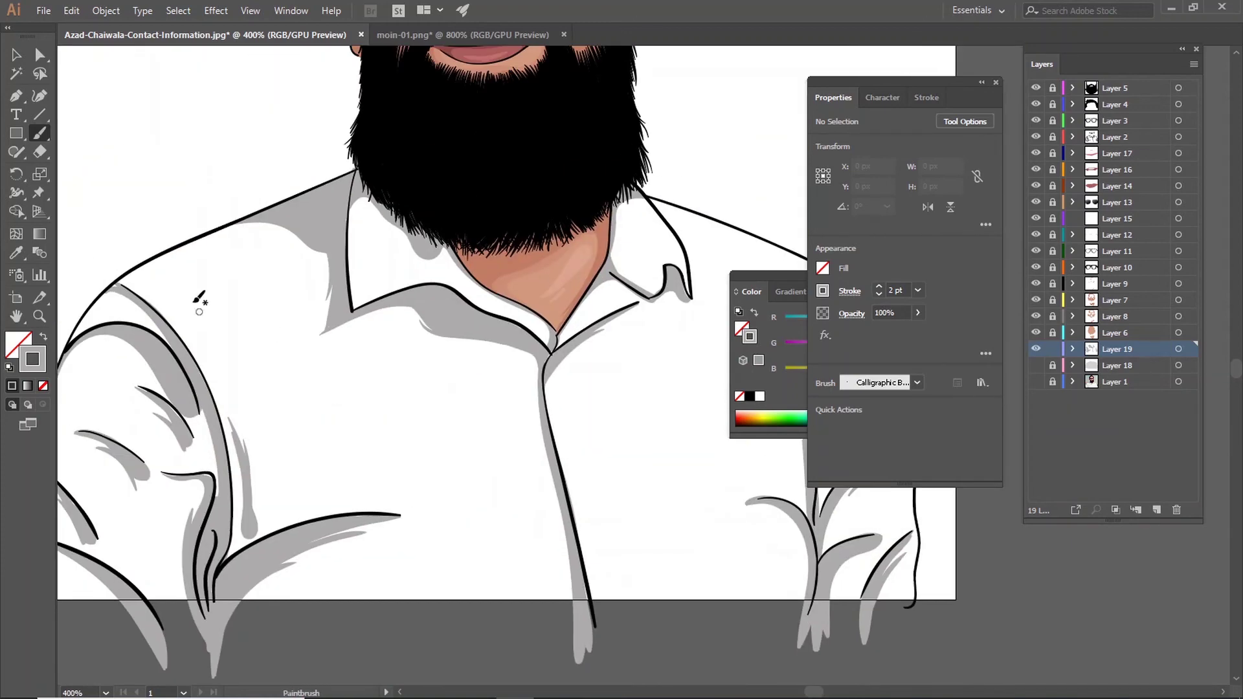
{"action": "left_click_drag", "start_coordinate": [279, 255], "coordinate": [169, 310]}
{"action": "mouse_move", "coordinate": [189, 307]}
{"action": "left_mouse_down"}
{"action": "mouse_move", "coordinate": [295, 382]}
{"action": "mouse_move", "coordinate": [285, 375]}
{"action": "left_mouse_up"}
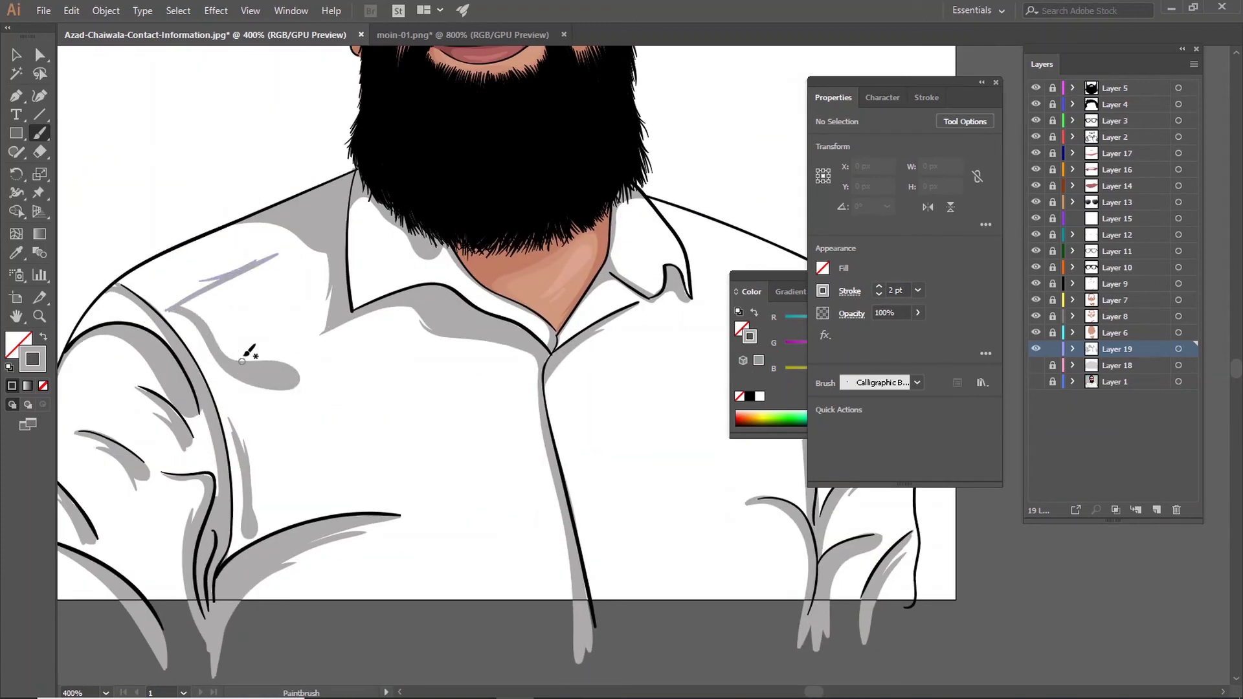
{"action": "scroll", "coordinate": [532, 396], "scroll_direction": "down", "scroll_amount": 2}
{"action": "scroll", "coordinate": [557, 505], "scroll_direction": "right", "scroll_amount": 5}
{"action": "scroll", "coordinate": [557, 505], "scroll_direction": "up", "scroll_amount": 2}
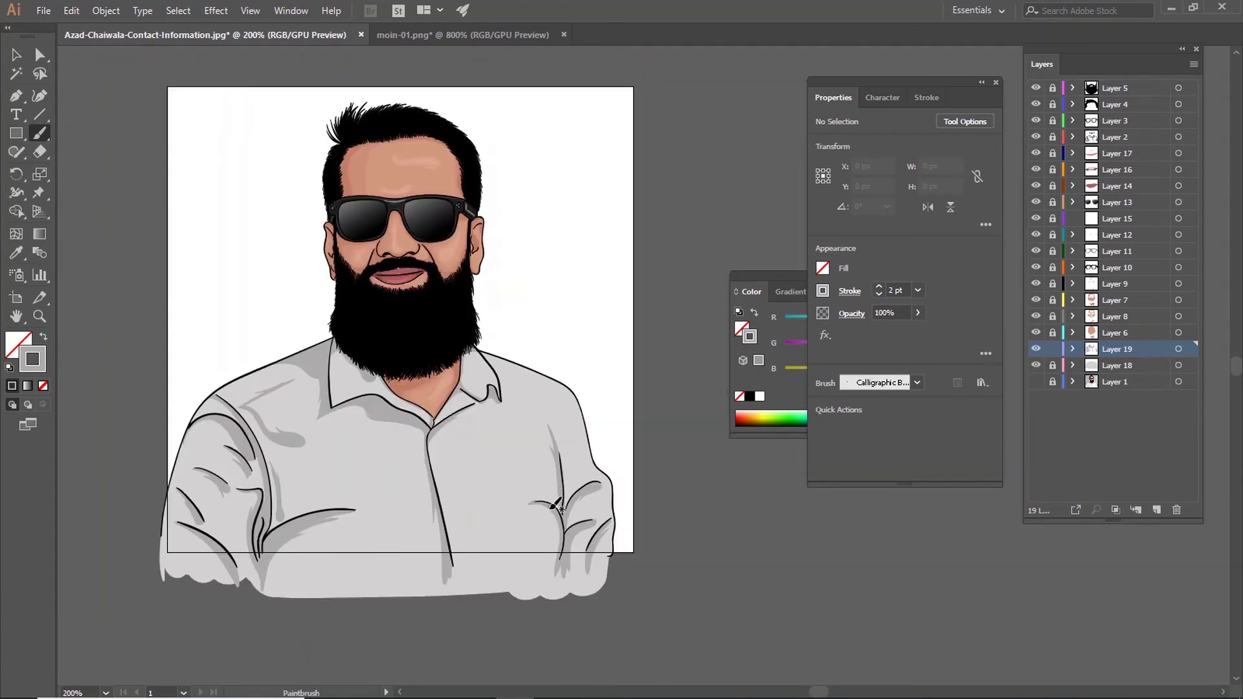
{"action": "key", "text": "ctrl+plus"}
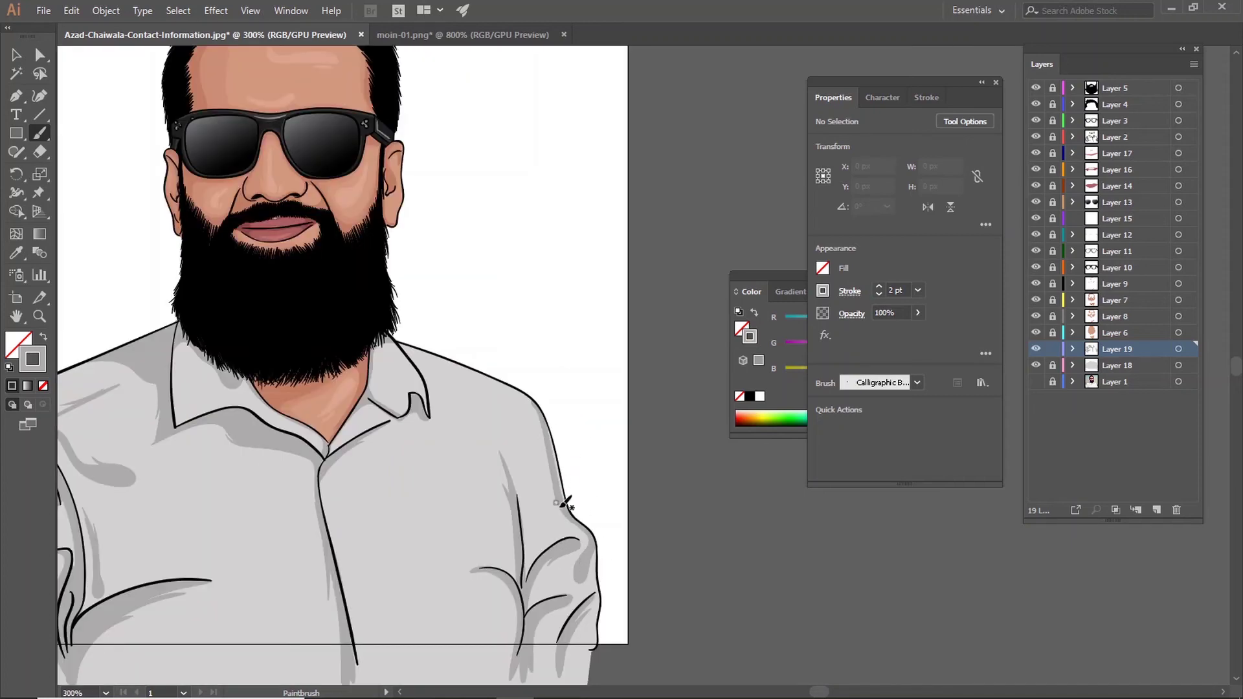
{"action": "scroll", "coordinate": [564, 502], "scroll_direction": "down", "scroll_amount": 2}
Step: Add a hair-highlight layer and set a black-white-black gradient
{"action": "scroll", "coordinate": [666, 417], "scroll_direction": "up", "scroll_amount": 3}
{"action": "left_click", "coordinate": [1157, 509]}
{"action": "left_click", "coordinate": [791, 292]}
{"action": "double_click", "coordinate": [878, 415]}
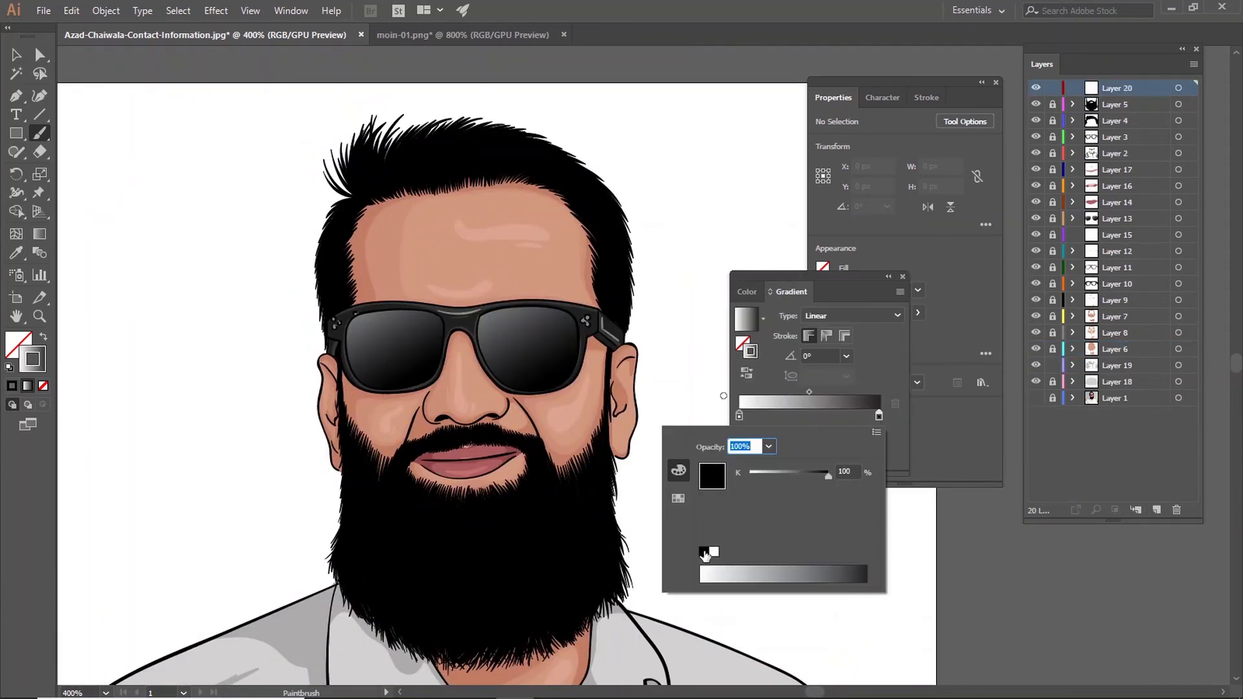
{"action": "left_click", "coordinate": [877, 432]}
{"action": "key", "text": "Escape"}
{"action": "left_click_drag", "start_coordinate": [809, 418], "coordinate": [818, 414]}
Step: Paint glossy white highlights on the left side hair
{"action": "key", "text": "ctrl+plus"}
{"action": "key", "text": "ctrl+plus"}
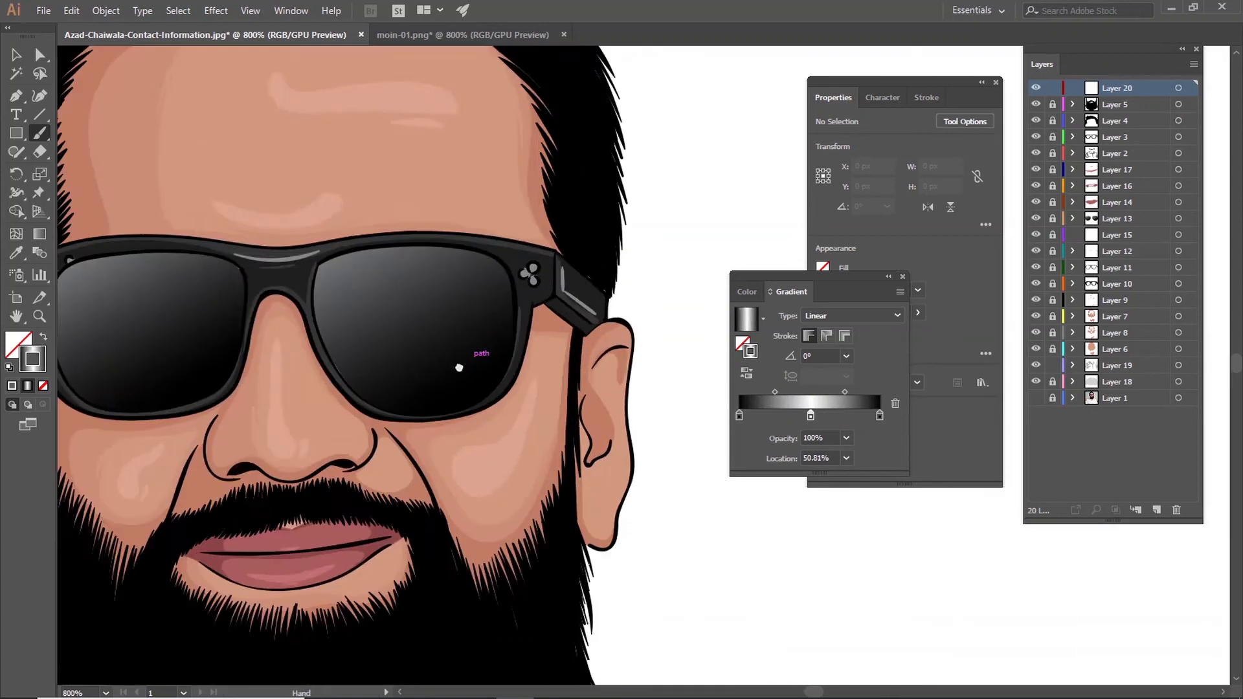
{"action": "left_click_drag", "start_coordinate": [459, 367], "coordinate": [660, 587]}
{"action": "left_click_drag", "start_coordinate": [267, 266], "coordinate": [209, 402]}
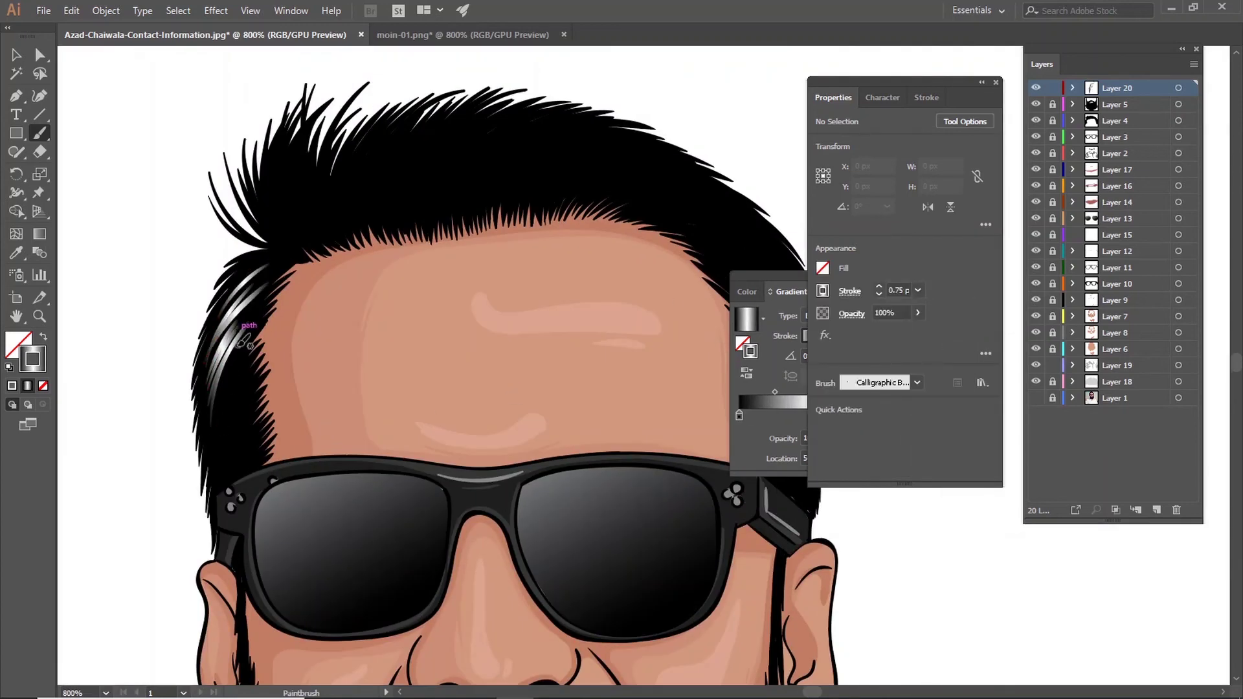
{"action": "left_click_drag", "start_coordinate": [242, 342], "coordinate": [215, 454]}
{"action": "left_click_drag", "start_coordinate": [283, 157], "coordinate": [321, 241]}
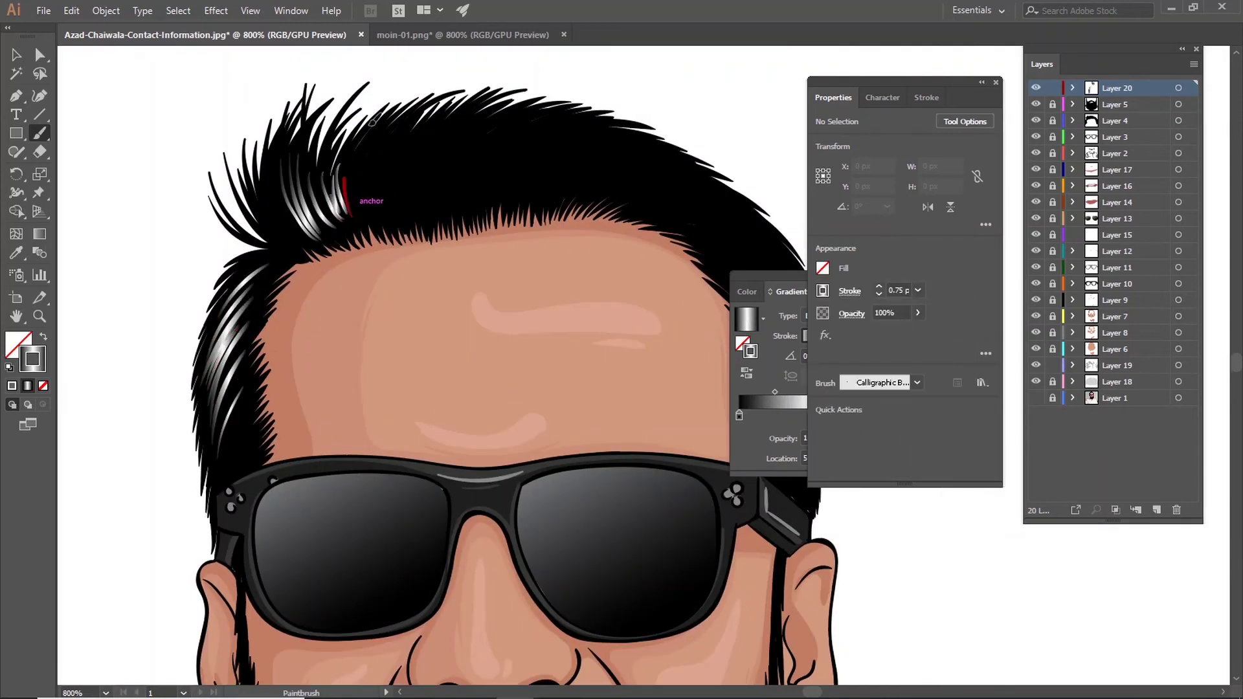
{"action": "key", "text": "ctrl+z"}
{"action": "key", "text": "ctrl+z"}
Step: On a new layer, paint white gloss strands across the top of the hair
{"action": "key", "text": "ctrl+l"}
{"action": "left_click", "coordinate": [918, 290]}
{"action": "left_click", "coordinate": [942, 324]}
{"action": "left_click_drag", "start_coordinate": [612, 138], "coordinate": [551, 196]}
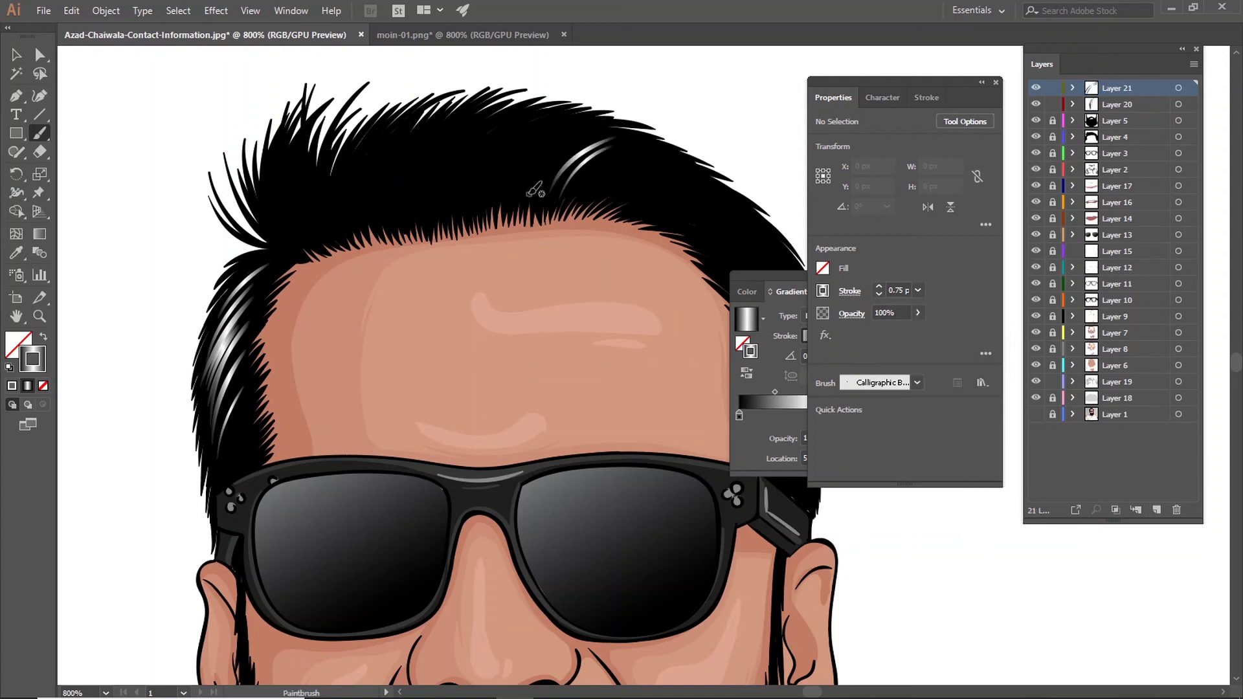
{"action": "mouse_move", "coordinate": [586, 126]}
{"action": "left_mouse_down"}
{"action": "mouse_move", "coordinate": [515, 197]}
{"action": "mouse_move", "coordinate": [473, 201]}
{"action": "left_mouse_up"}
{"action": "mouse_move", "coordinate": [511, 116]}
{"action": "left_mouse_down"}
{"action": "mouse_move", "coordinate": [434, 204]}
{"action": "mouse_move", "coordinate": [398, 172]}
{"action": "left_mouse_up"}
{"action": "mouse_move", "coordinate": [418, 126]}
{"action": "left_mouse_down"}
{"action": "mouse_move", "coordinate": [373, 217]}
{"action": "mouse_move", "coordinate": [353, 217]}
{"action": "left_mouse_up"}
{"action": "left_click_drag", "start_coordinate": [308, 224], "coordinate": [331, 124]}
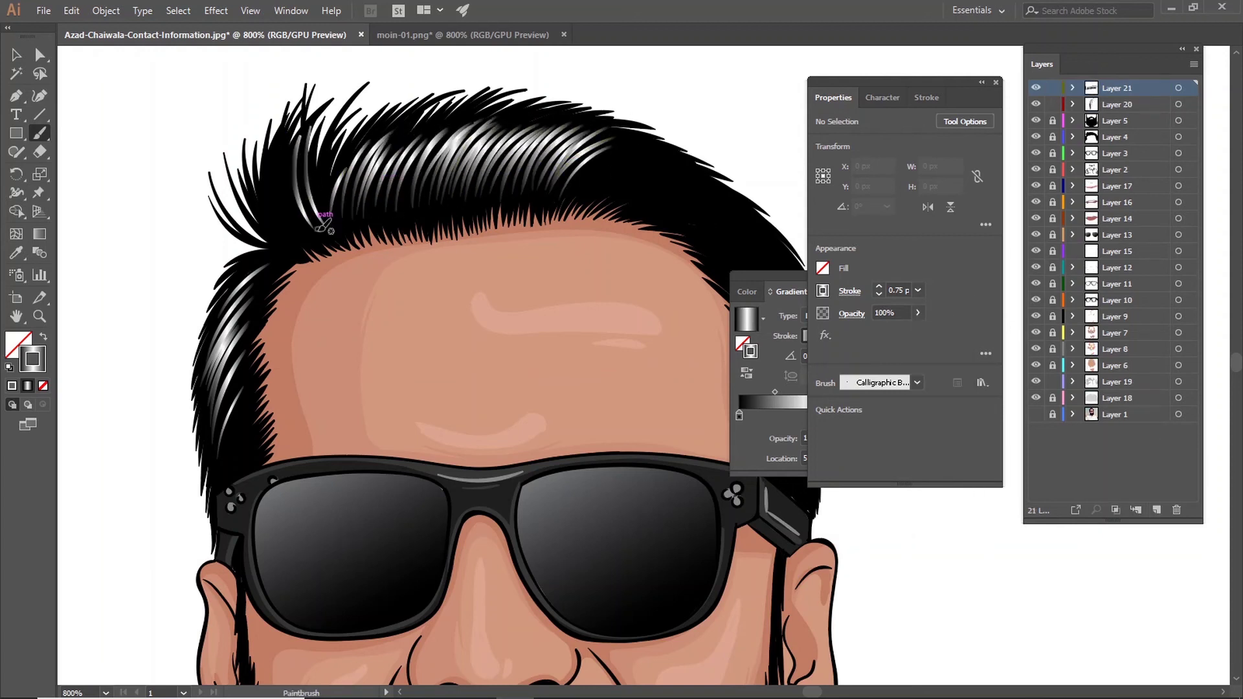
Step: Add and redraw highlight strands on the upper-left hair
{"action": "left_click_drag", "start_coordinate": [322, 226], "coordinate": [280, 139]}
{"action": "left_click_drag", "start_coordinate": [292, 248], "coordinate": [264, 170]}
{"action": "key", "text": "ctrl+z"}
{"action": "key", "text": "ctrl+z"}
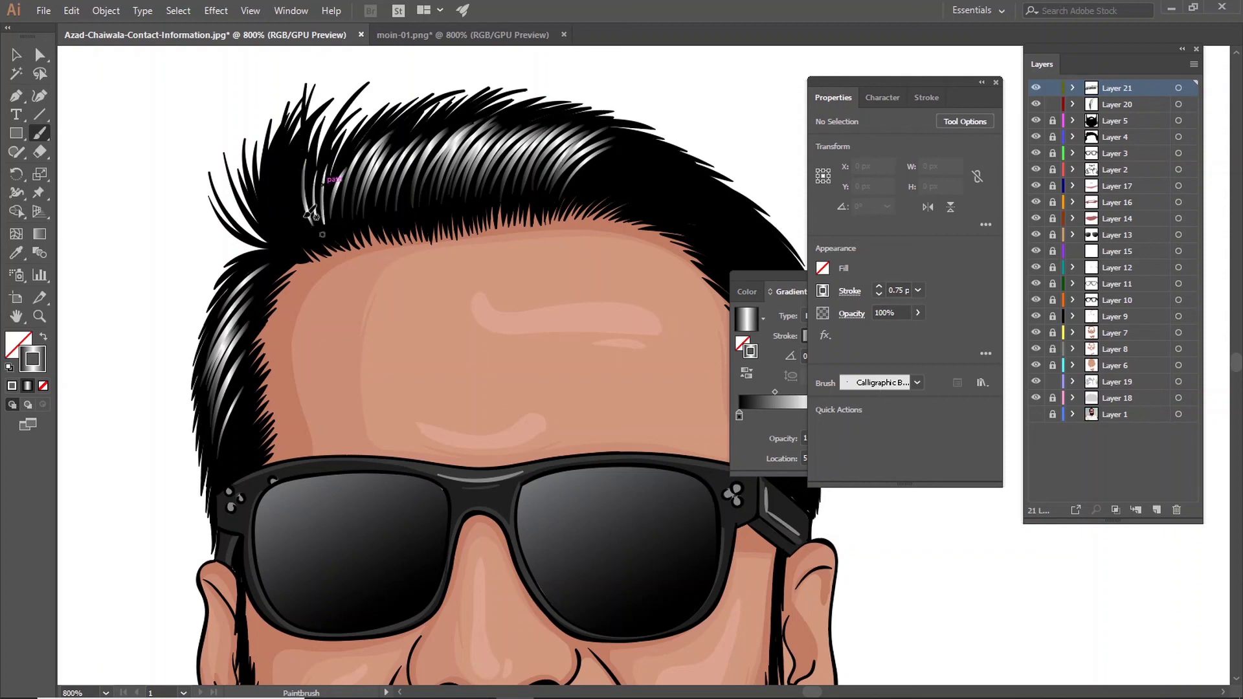
{"action": "left_click_drag", "start_coordinate": [310, 217], "coordinate": [279, 136]}
{"action": "left_click_drag", "start_coordinate": [647, 172], "coordinate": [427, 204]}
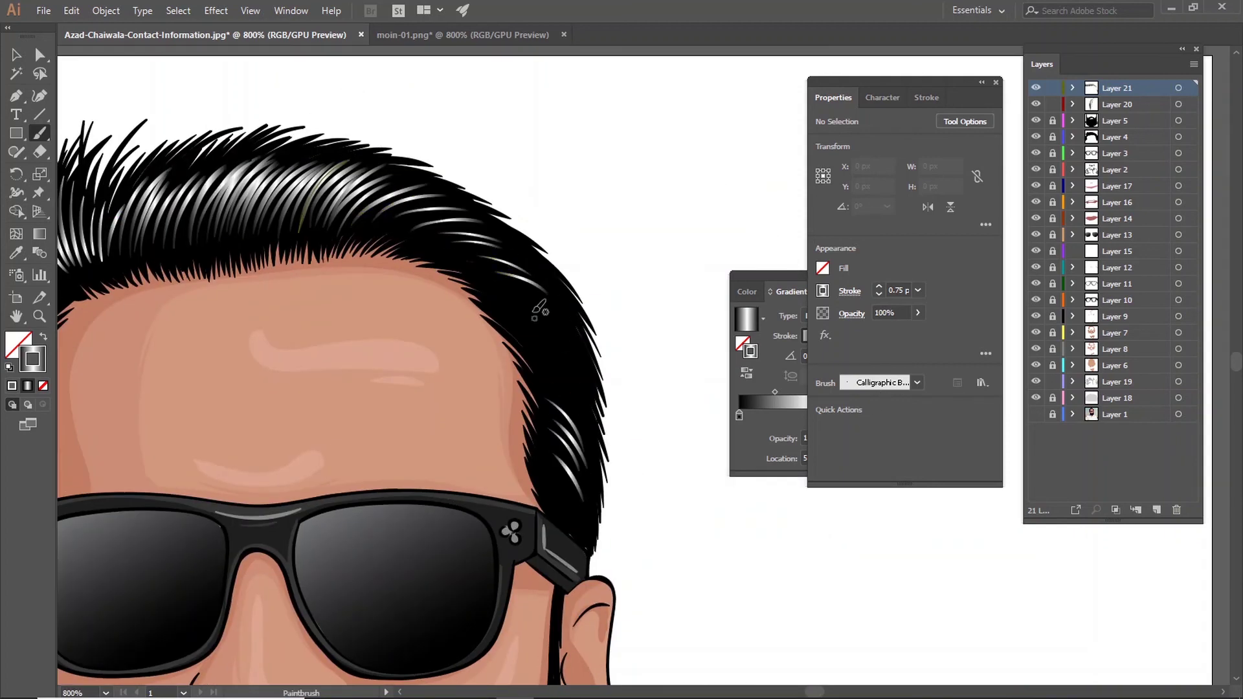
{"action": "key", "text": "ctrl+minus"}
{"action": "scroll", "coordinate": [454, 388], "scroll_direction": "down", "scroll_amount": 3}
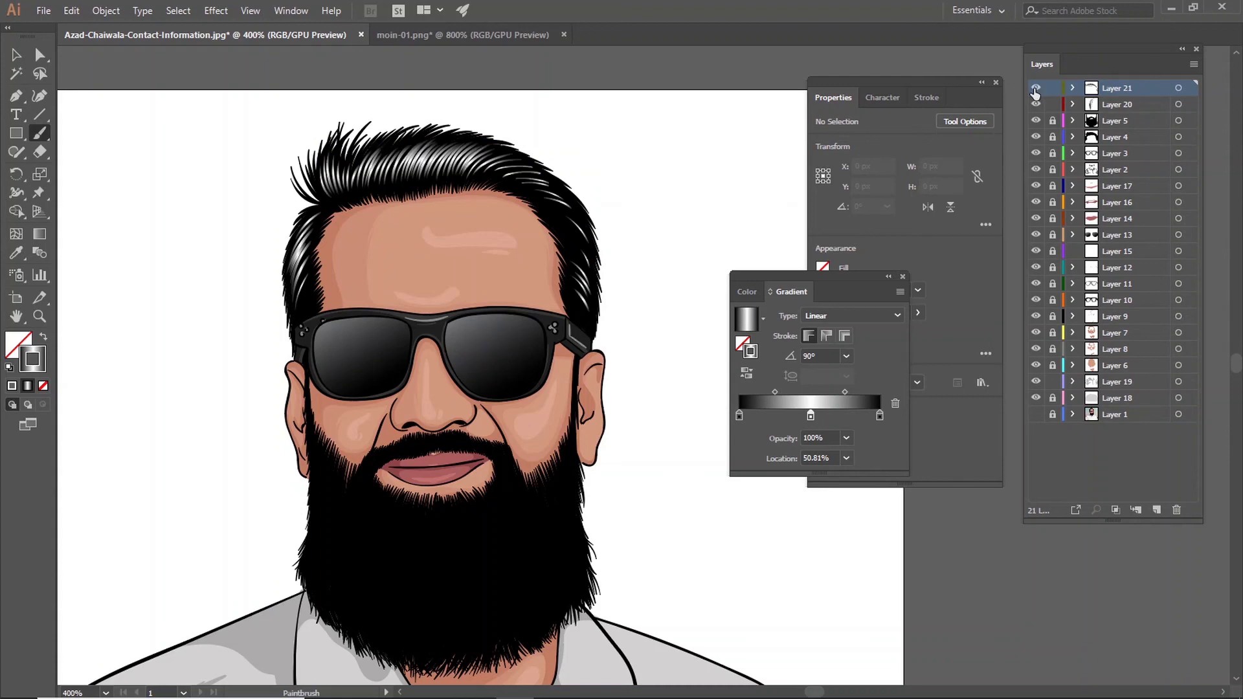
{"action": "key", "text": "ctrl+z"}
{"action": "key", "text": "ctrl+z"}
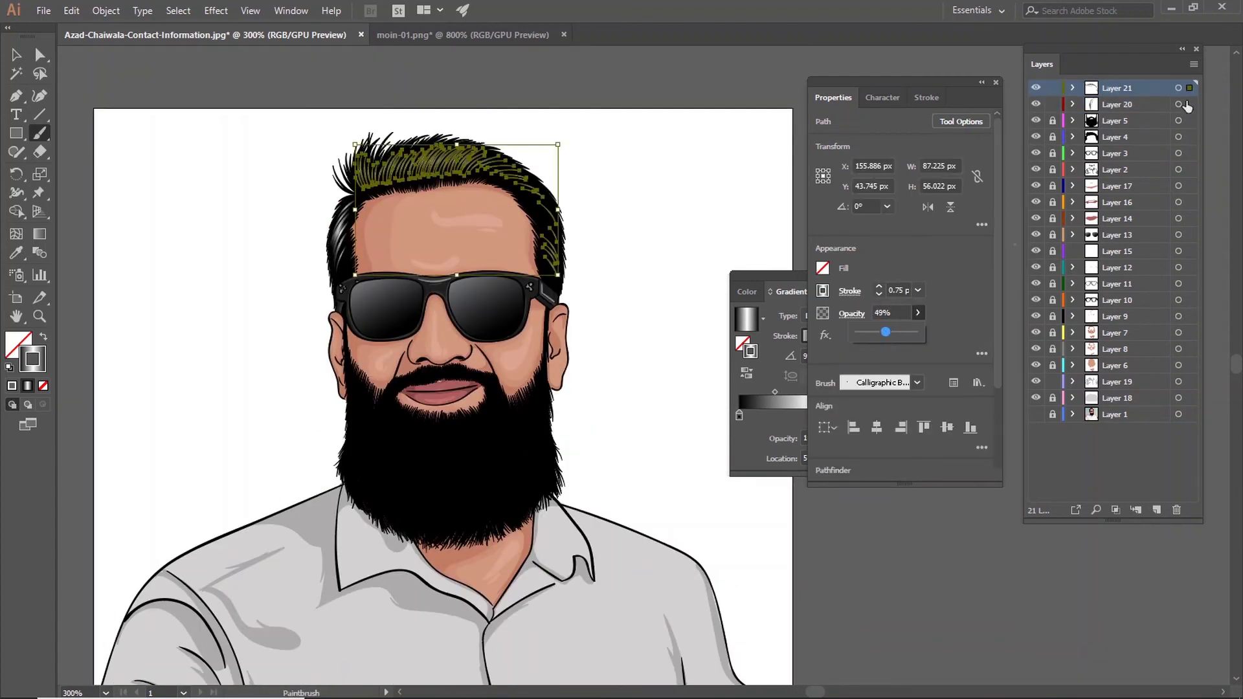
Step: Add a beard-strand layer, show only the reference photo, and thin the brush to 0.25 pt
{"action": "left_click", "coordinate": [1179, 105]}
{"action": "scroll", "coordinate": [583, 467], "scroll_direction": "up", "scroll_amount": 1}
{"action": "scroll", "coordinate": [583, 466], "scroll_direction": "up", "scroll_amount": 1}
{"action": "key", "text": "ctrl+l"}
{"action": "left_click_drag", "start_coordinate": [1036, 121], "coordinate": [1037, 414]}
{"action": "left_click", "coordinate": [1036, 431]}
{"action": "left_click", "coordinate": [918, 290]}
{"action": "left_click", "coordinate": [947, 304]}
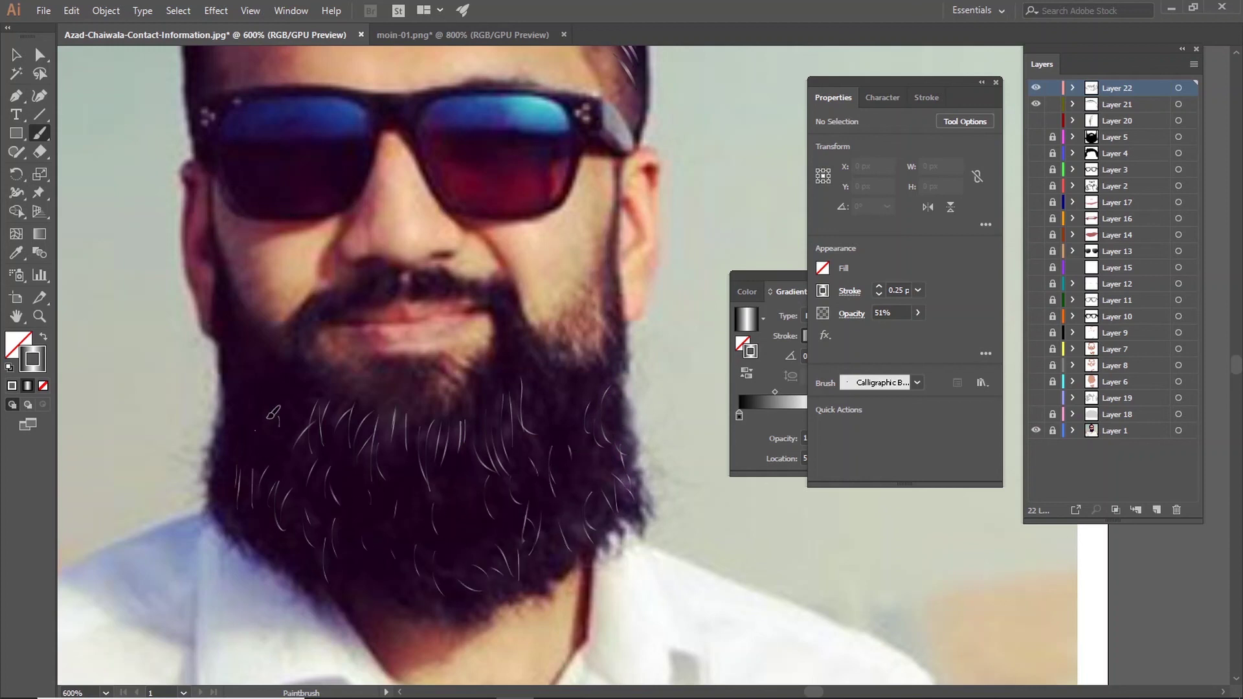
Step: Select all beard strands, fade them to about 36% opacity, and hide the photo
{"action": "left_click_drag", "start_coordinate": [1036, 414], "coordinate": [1037, 120]}
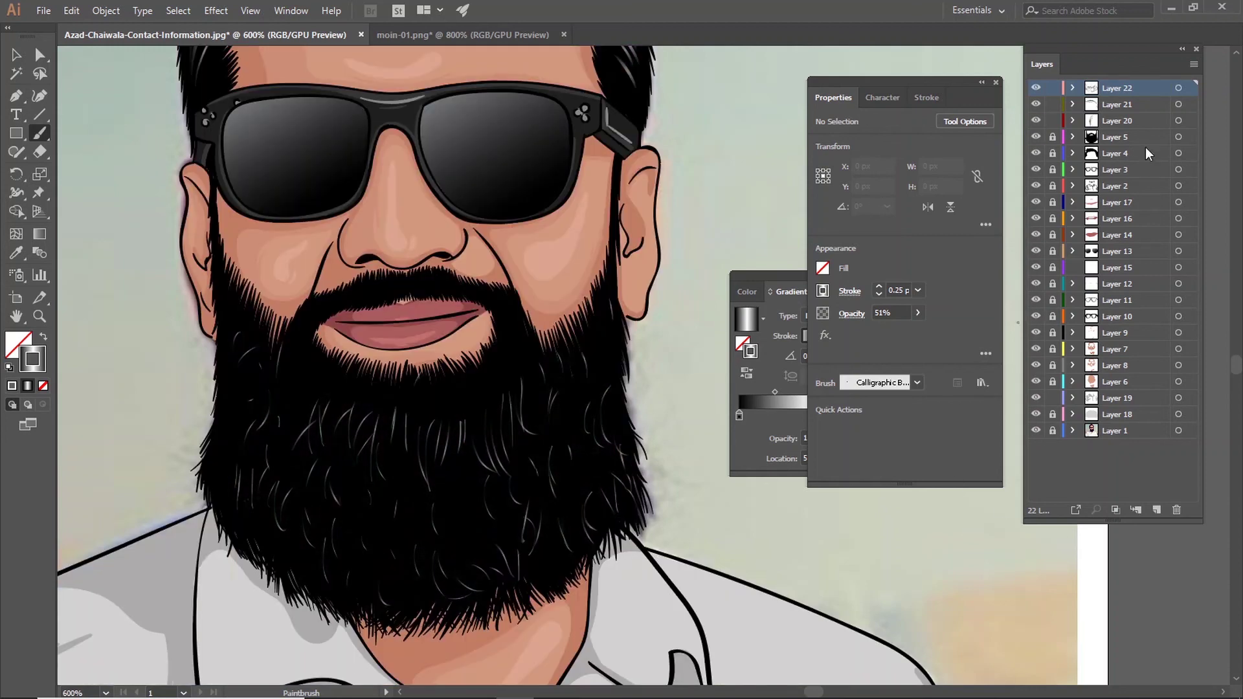
{"action": "left_click", "coordinate": [1179, 89]}
{"action": "key", "text": "ctrl+shift+a"}
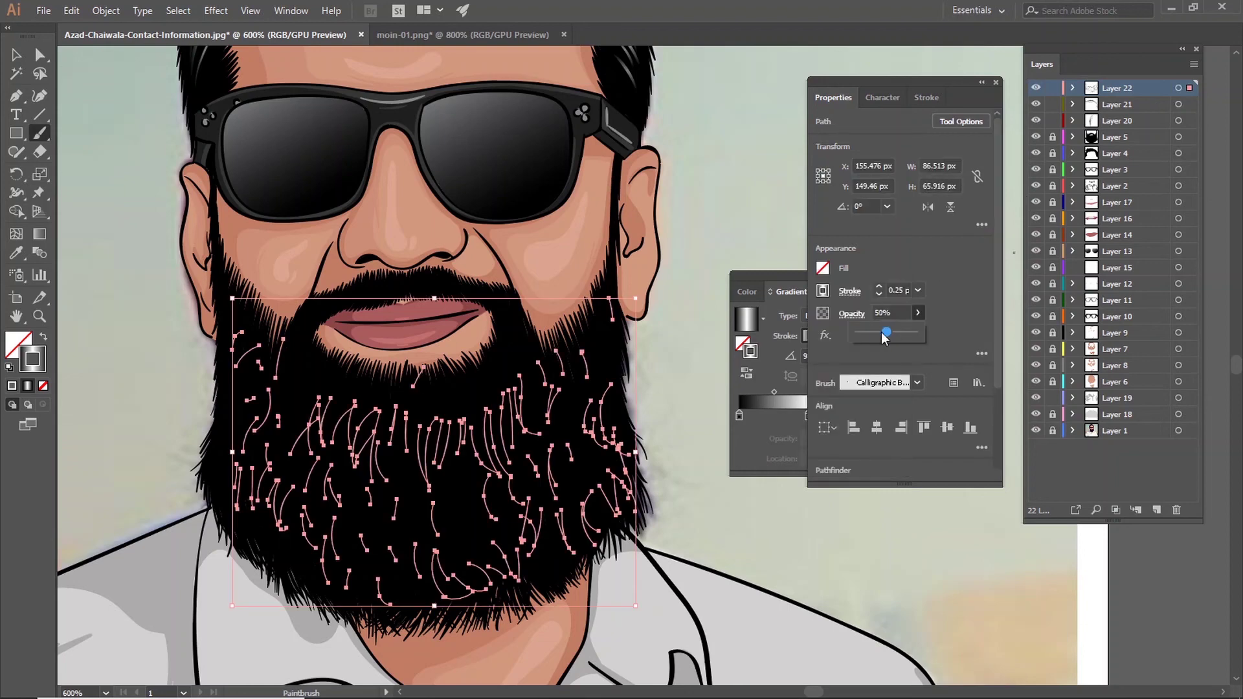
{"action": "key", "text": "ctrl+minus"}
{"action": "key", "text": "ctrl+minus"}
{"action": "key", "text": "ctrl+minus"}
{"action": "left_click_drag", "start_coordinate": [1053, 88], "coordinate": [1053, 121]}
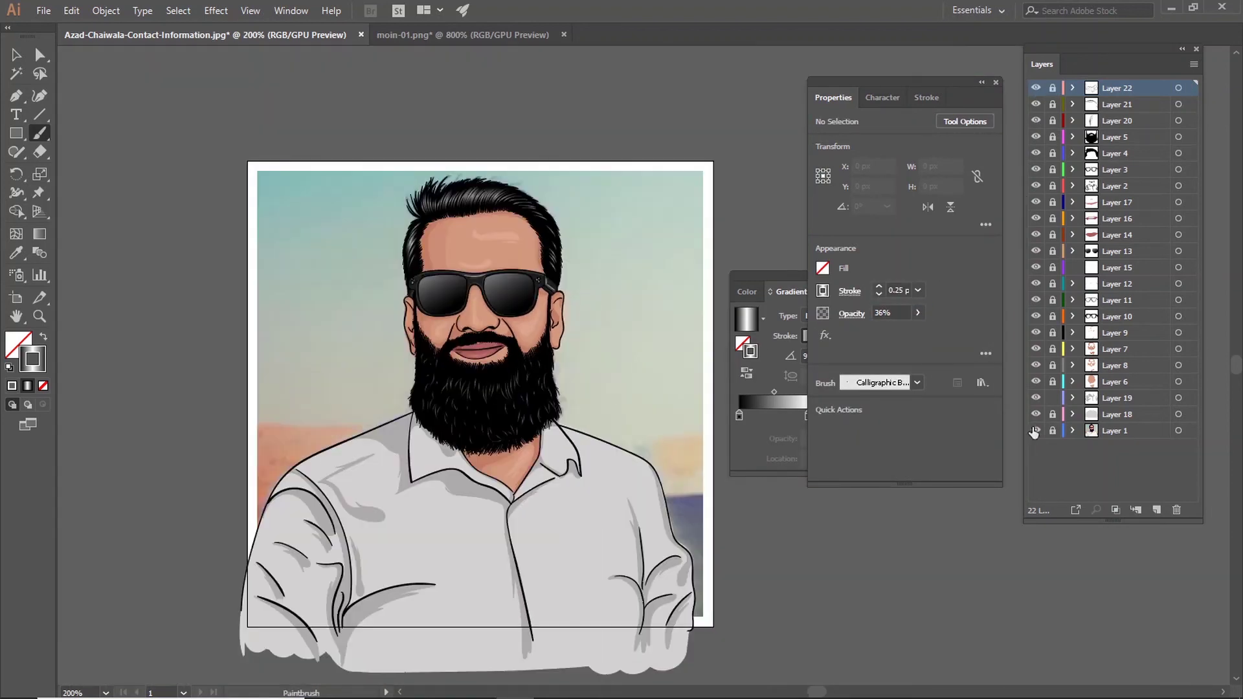
{"action": "left_click", "coordinate": [1036, 431]}
Step: Add Layer 23 just above the photo and enlarge the artboard around the portrait
{"action": "left_click", "coordinate": [1157, 510]}
{"action": "key", "text": "shift+o"}
{"action": "left_click_drag", "start_coordinate": [247, 161], "coordinate": [207, 151]}
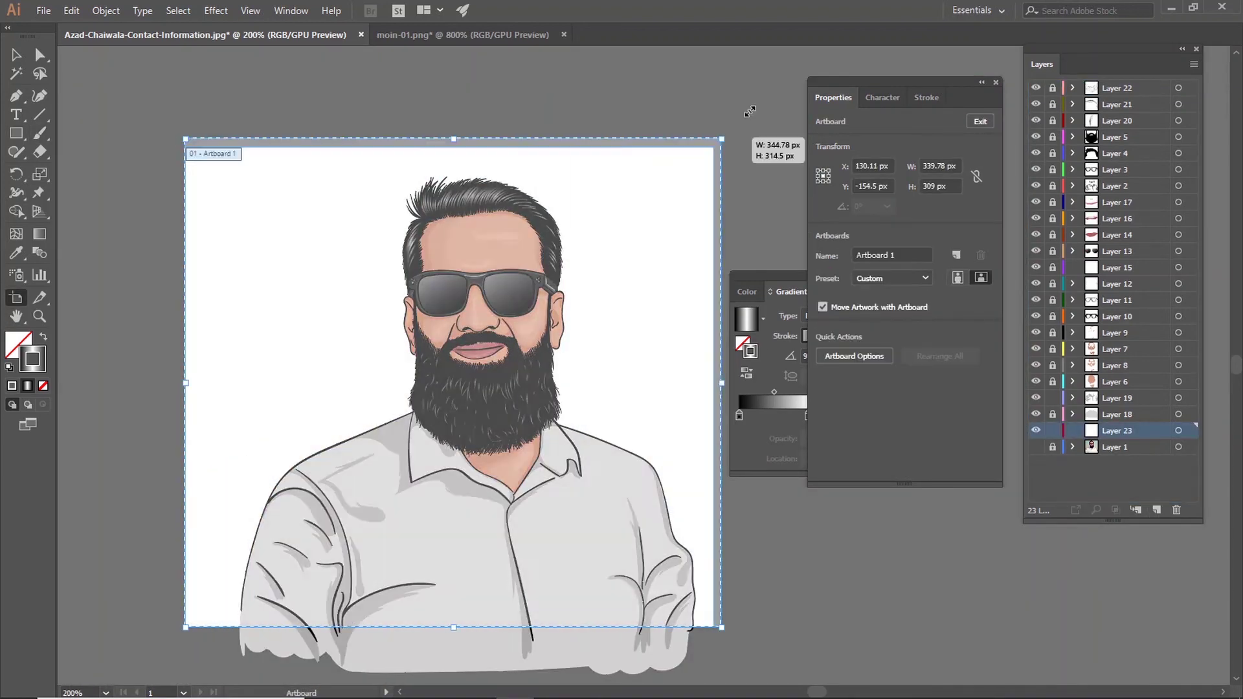
{"action": "left_click_drag", "start_coordinate": [713, 152], "coordinate": [780, 90]}
Step: Draw a yellow e8c82a circle behind the face and adjust its size
{"action": "key", "text": "l"}
{"action": "double_click", "coordinate": [32, 358]}
{"action": "left_click", "coordinate": [1063, 309]}
{"action": "left_click_drag", "start_coordinate": [269, 111], "coordinate": [694, 597]}
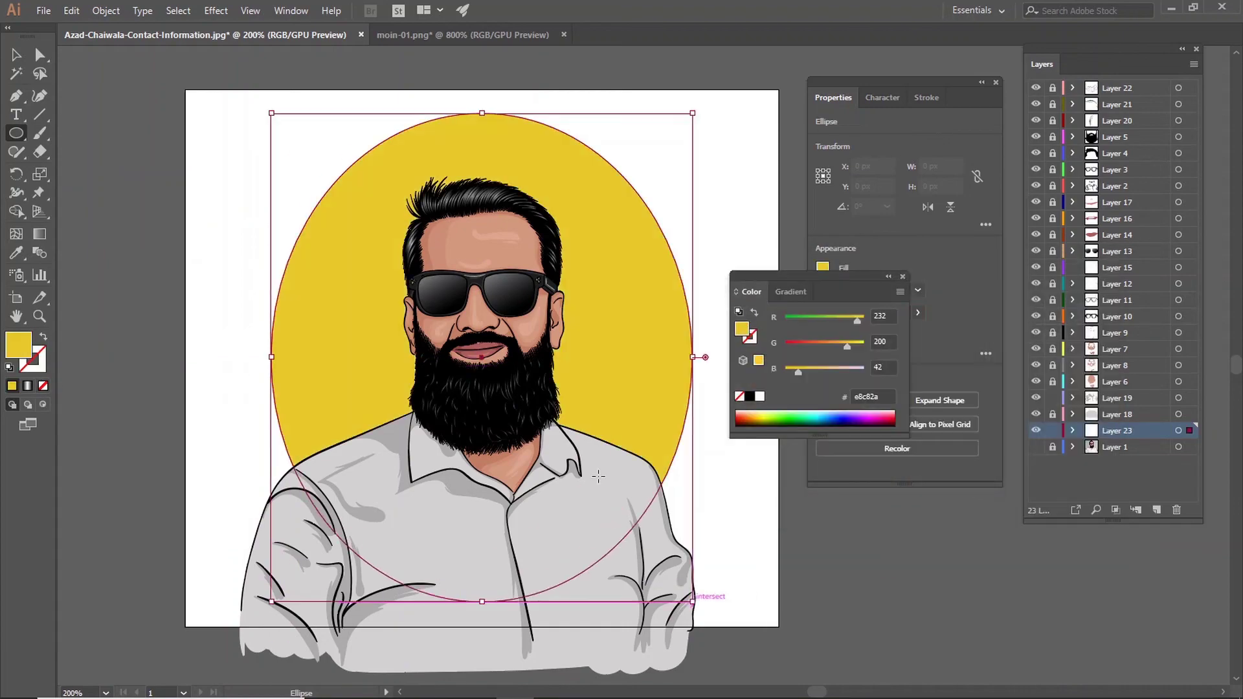
{"action": "left_click_drag", "start_coordinate": [694, 355], "coordinate": [706, 355]}
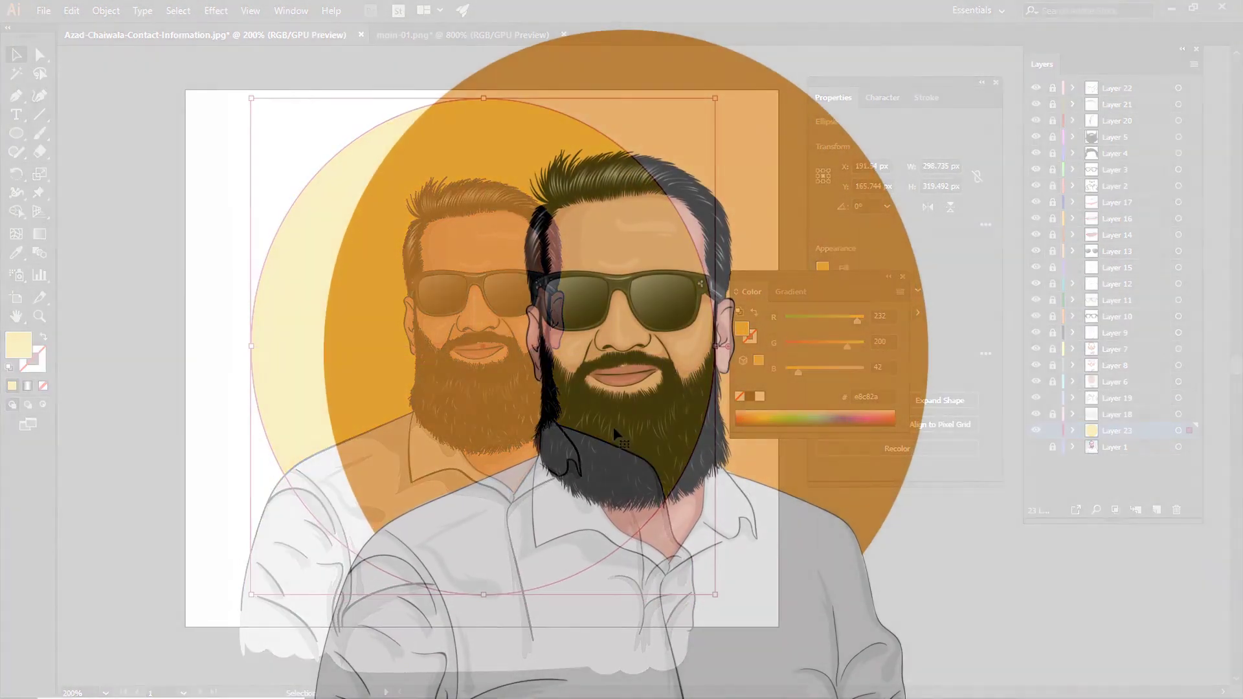